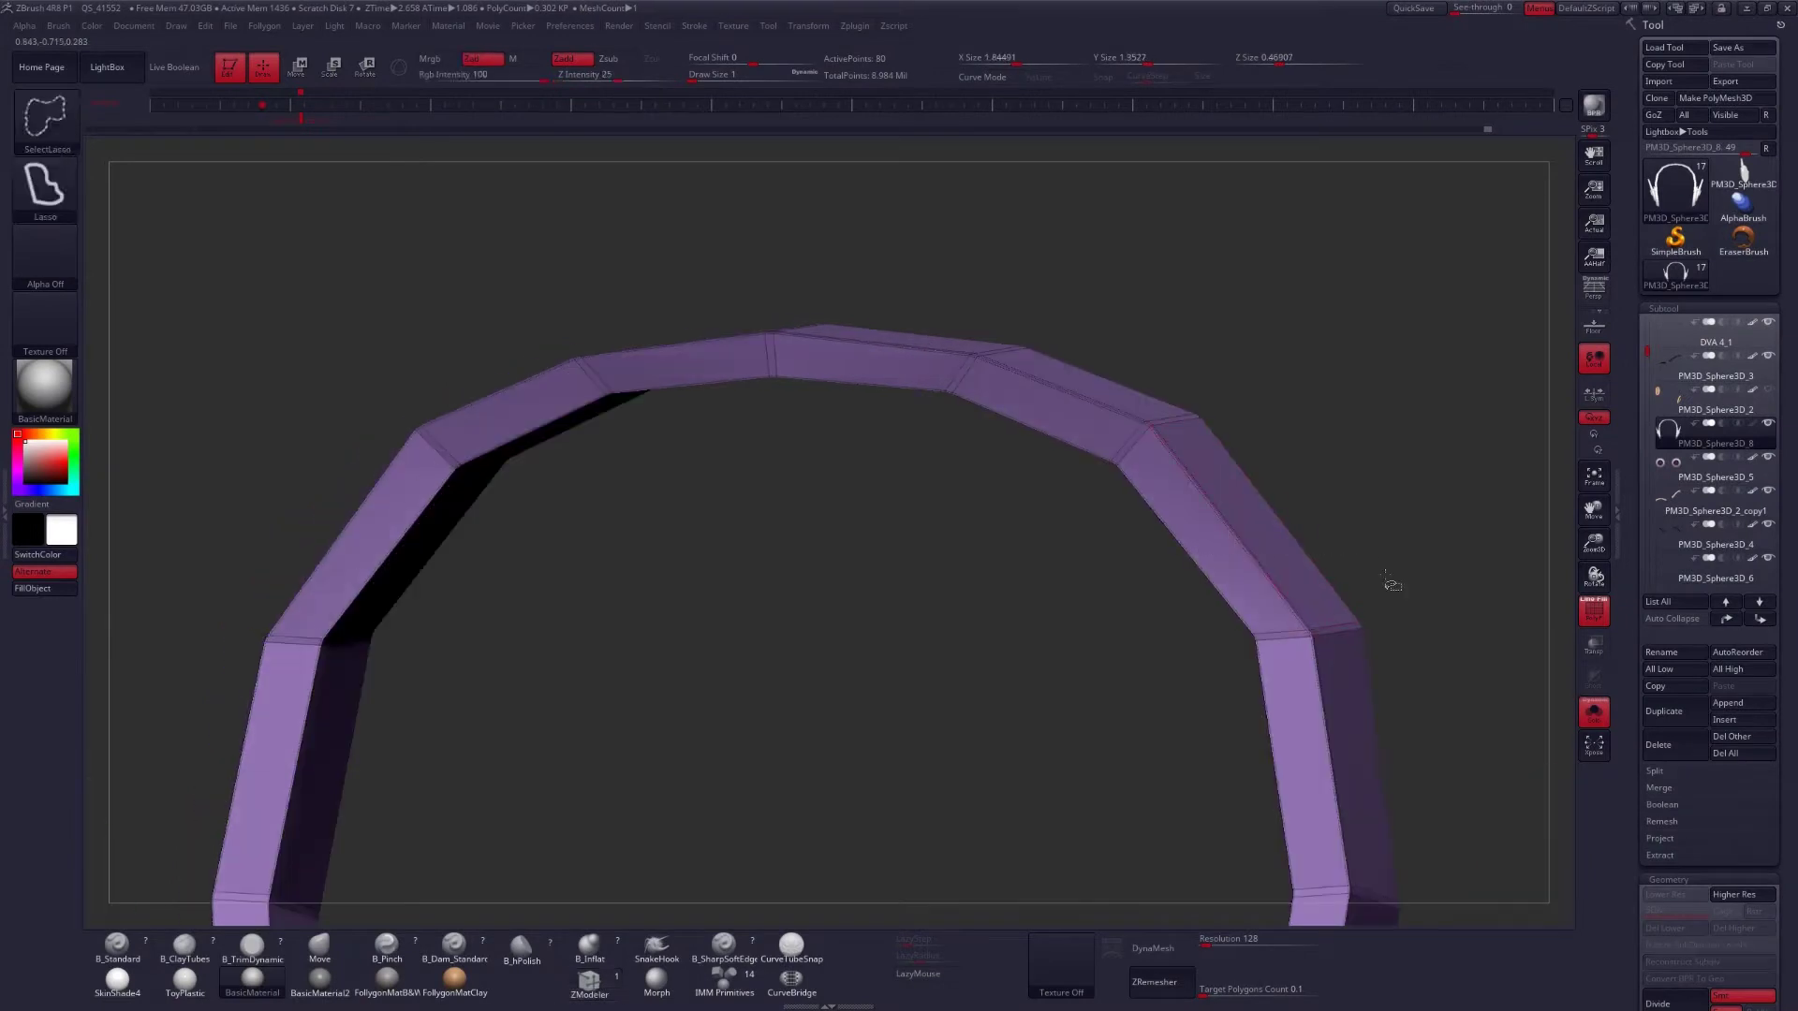
Edit the upper headband segments with ZModeler, inserting edge loops close to the segment edges.
key("space")
left_click_drag(1070, 422, 943, 498)
key("space")
left_click(942, 498)
left_click(1143, 533)
left_click_drag(1143, 533, 1084, 502)
key("space")
left_click(1084, 602)
mouse_move(1083, 602)
left_mouse_down()
mouse_move(1176, 622)
mouse_move(1136, 666)
left_mouse_up()
Isolate the separate headband pad pieces, insert supporting edge loops near their borders, and restore the full headset's visibility.
mouse_move(1184, 566)
left_mouse_down("ctrl+shift")
mouse_move(865, 624)
mouse_move(1104, 565)
mouse_move(1138, 586)
mouse_move(1342, 410)
mouse_move(1217, 468)
left_mouse_up("ctrl+shift")
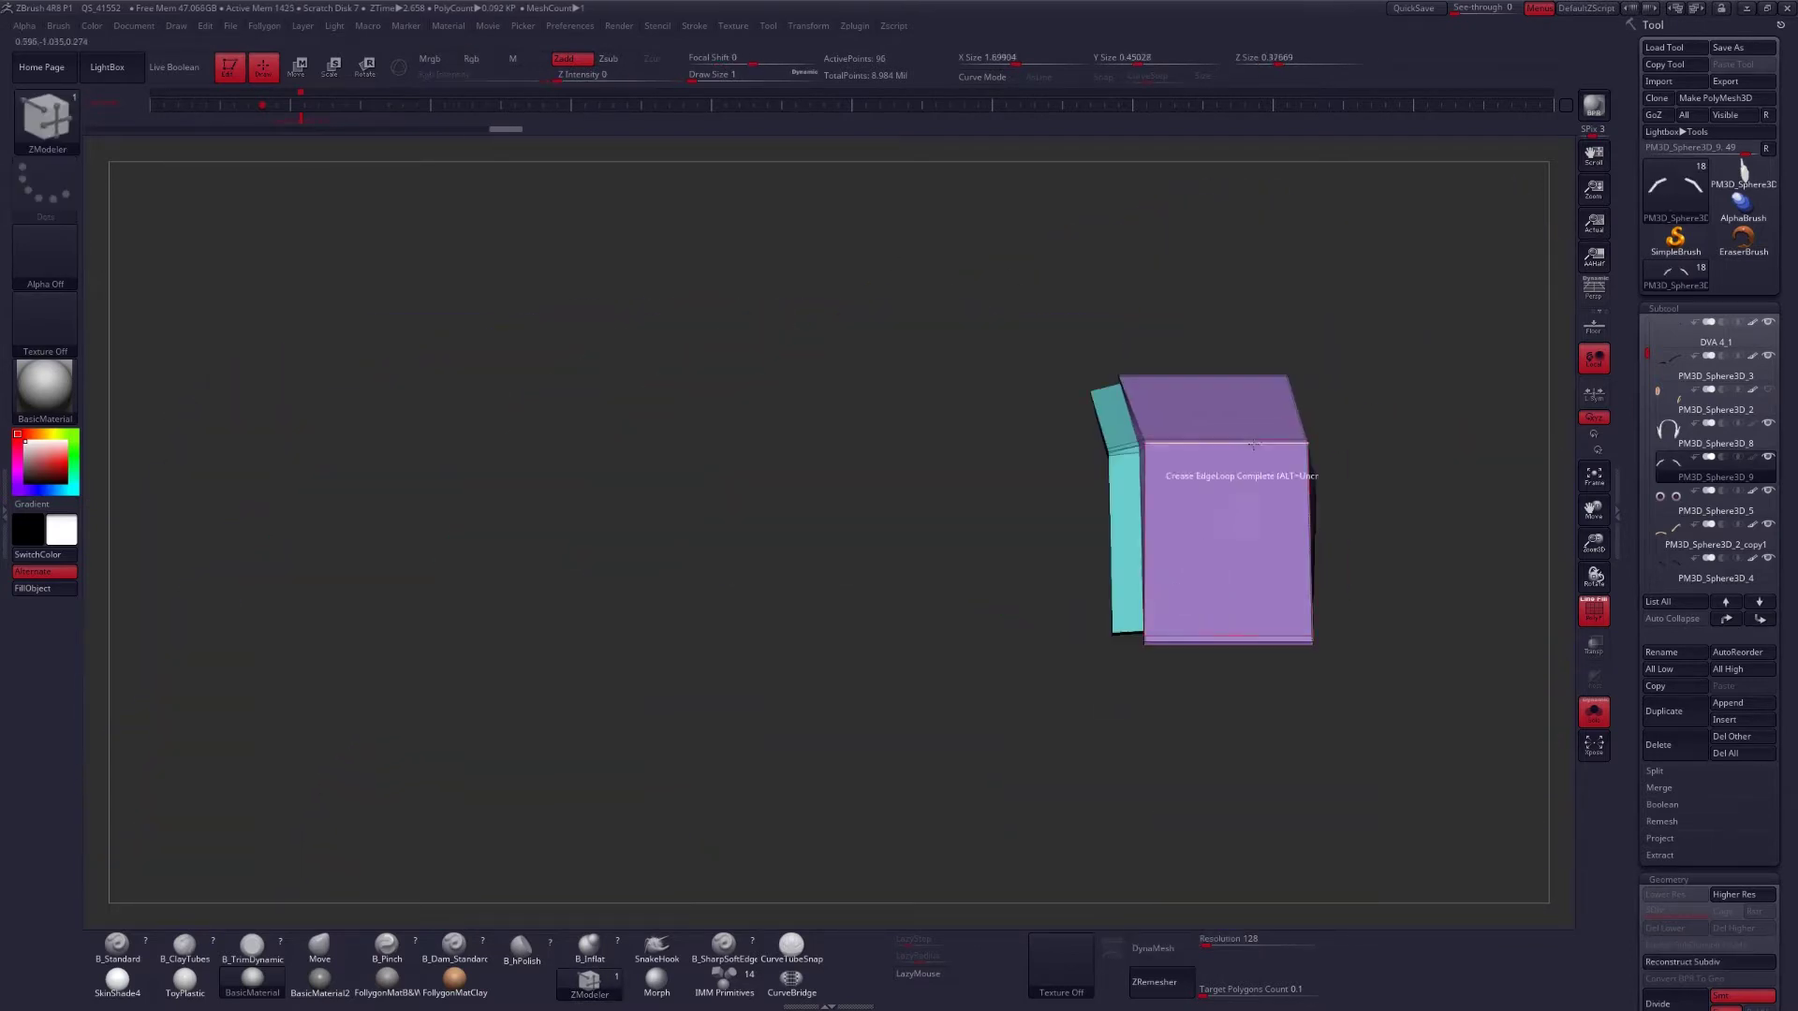
key("space")
left_click(1208, 609)
left_click(1129, 595, "ctrl+shift")
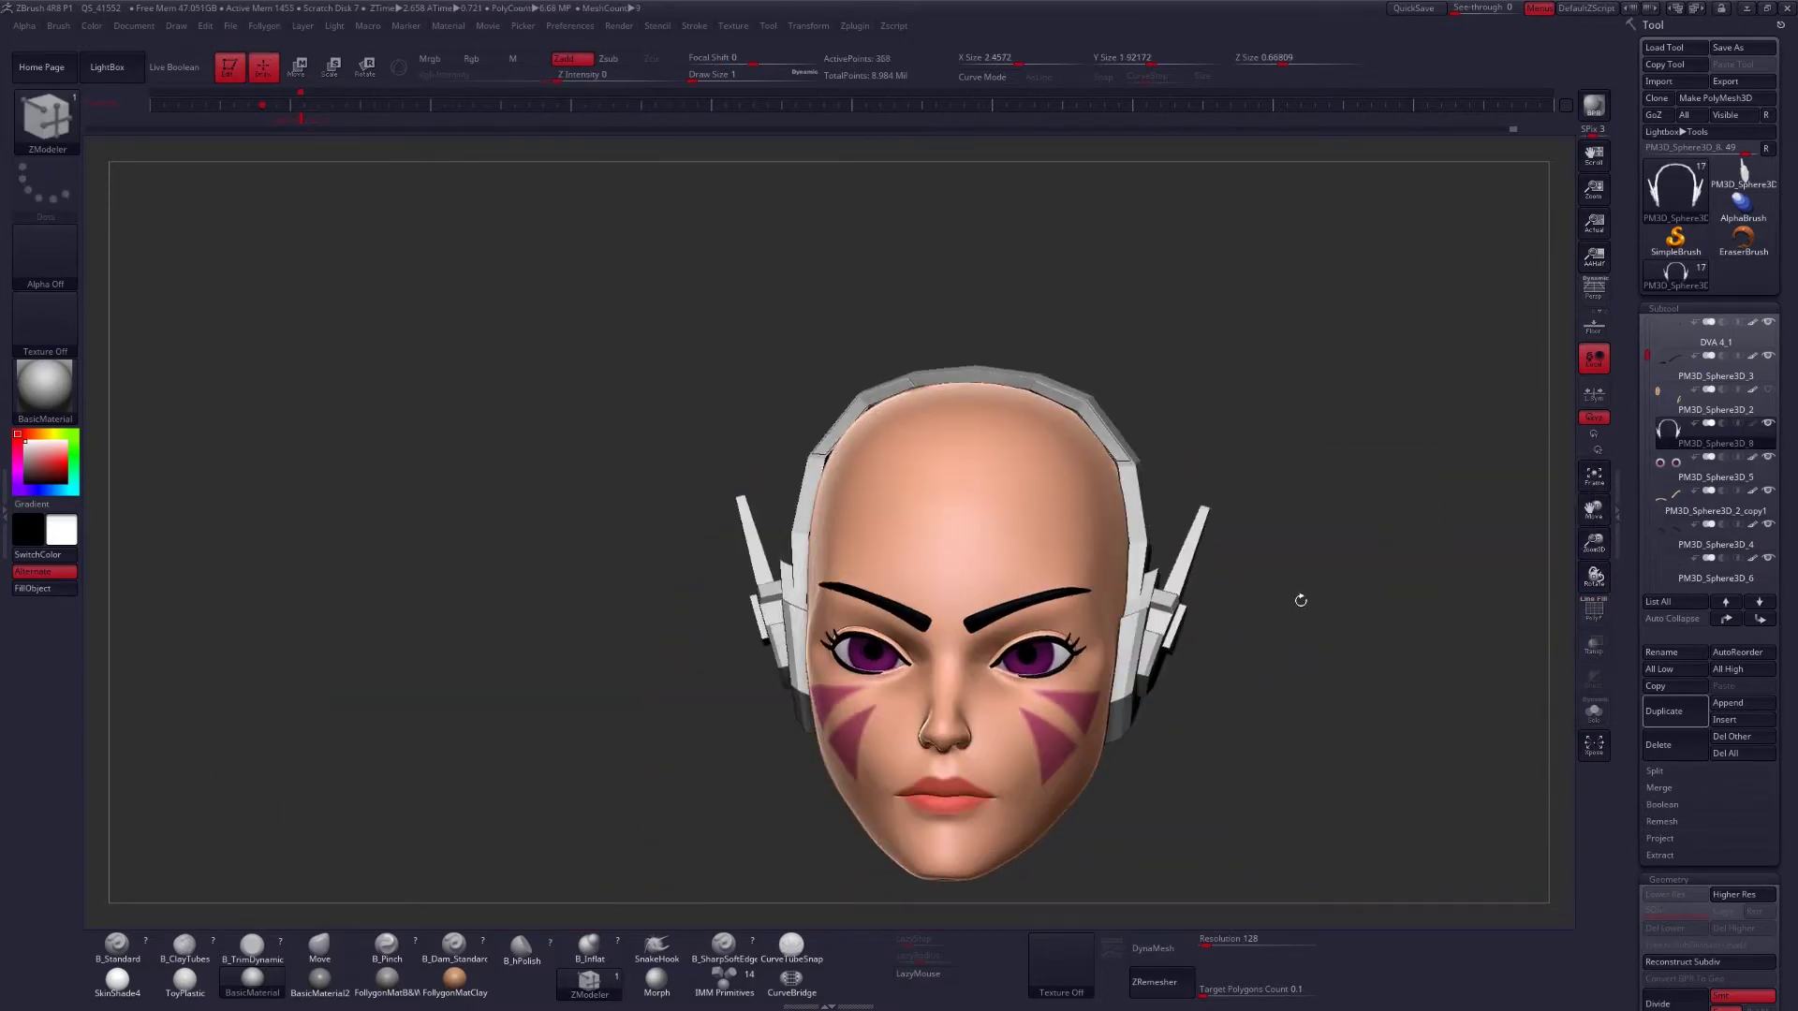
Give the two headset antennas a MatCap Metal material and fill them with magenta.
left_click_drag(1300, 600, 1233, 587, "alt")
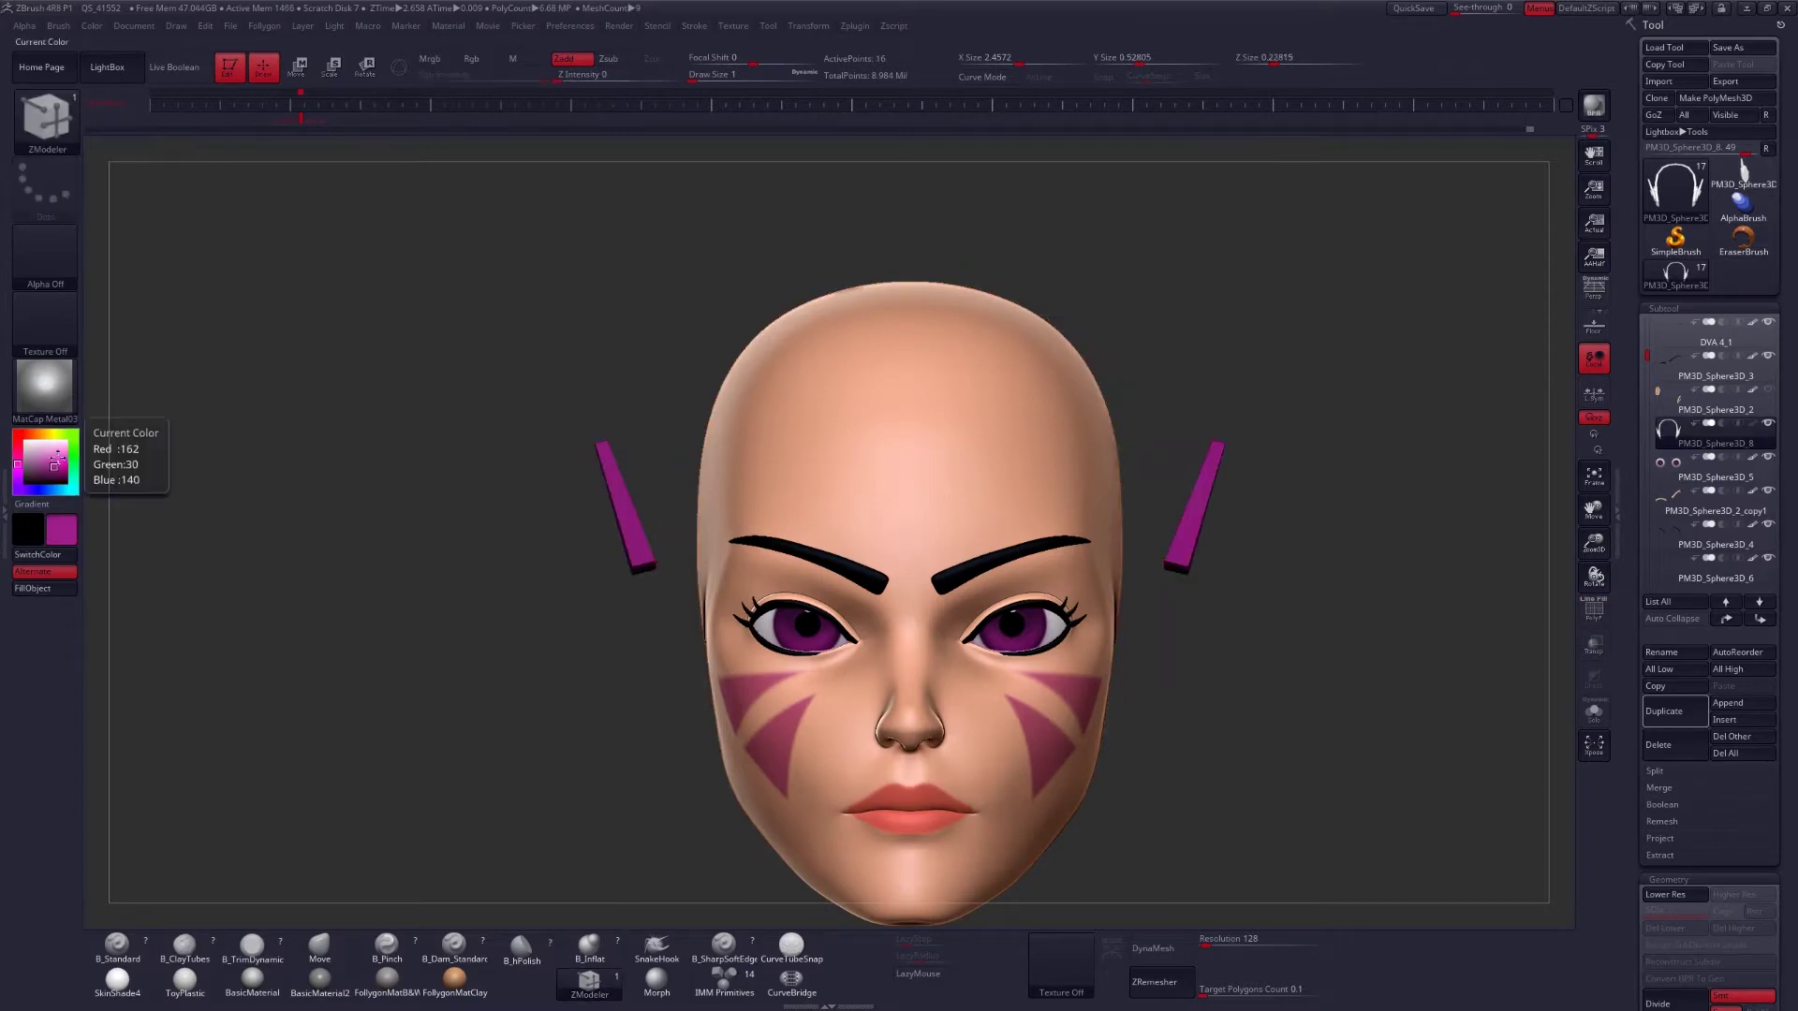
left_click_drag(318, 520, 398, 522)
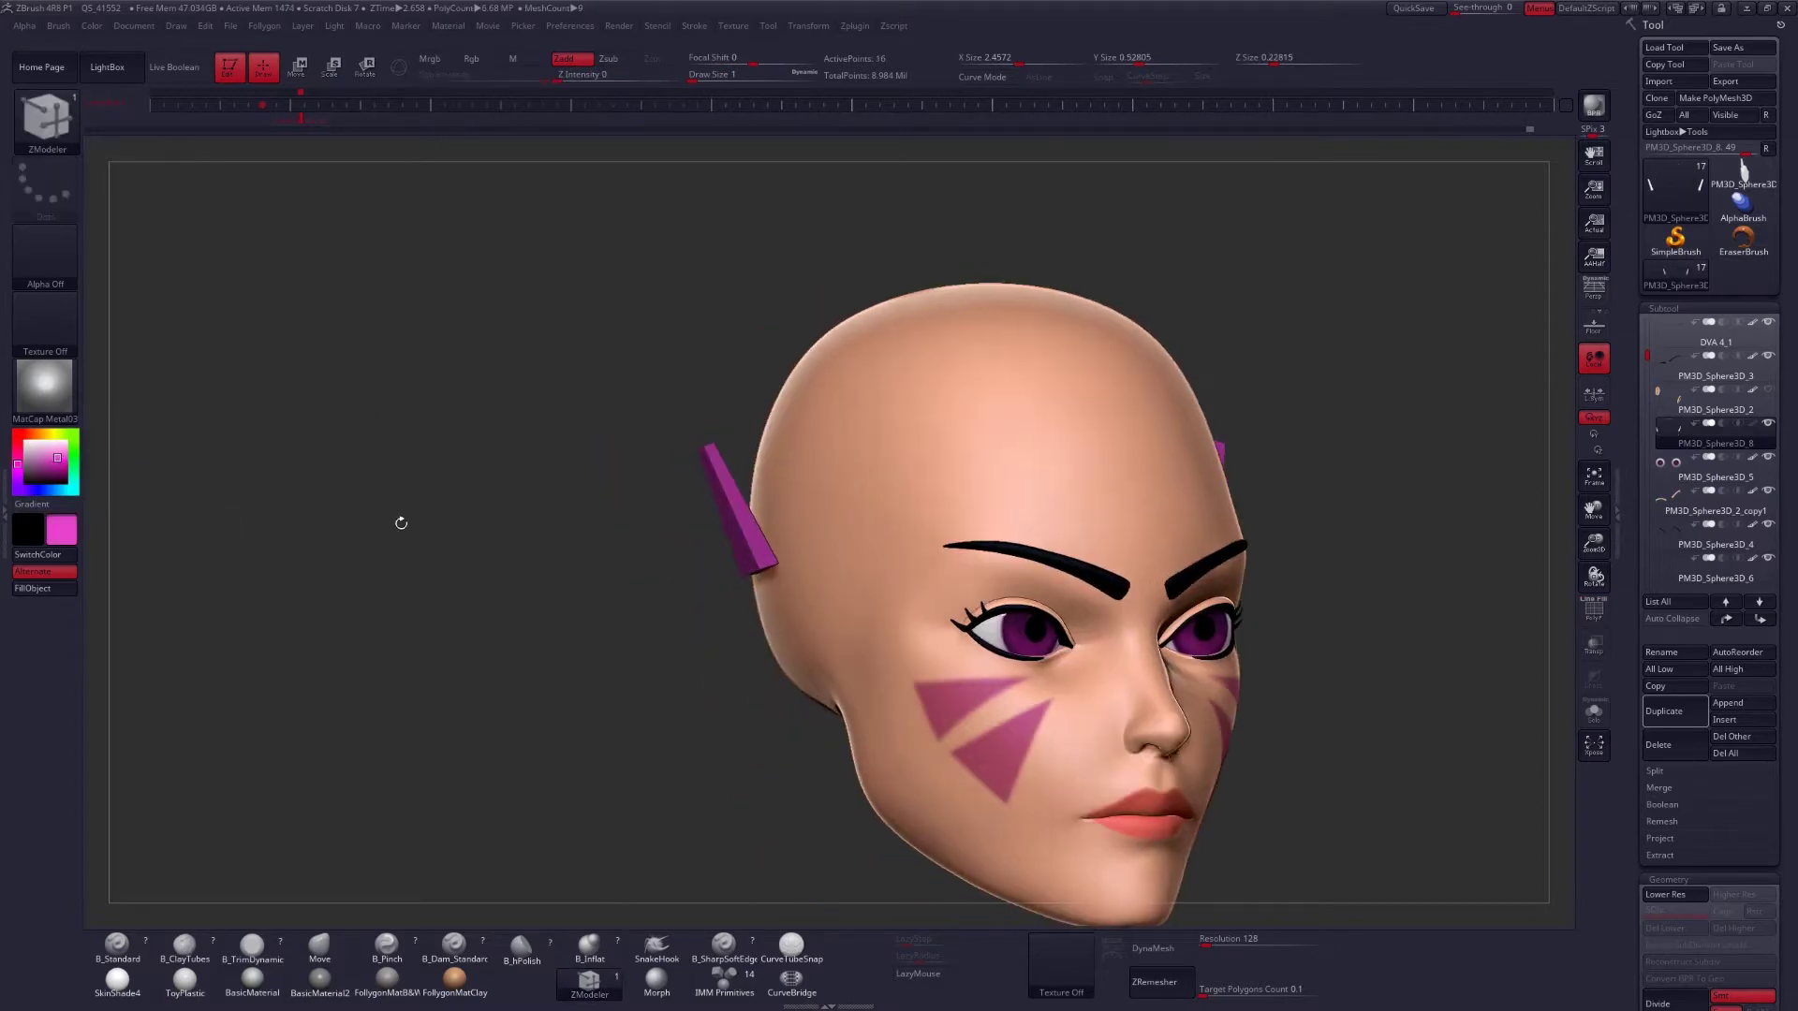
key("b")
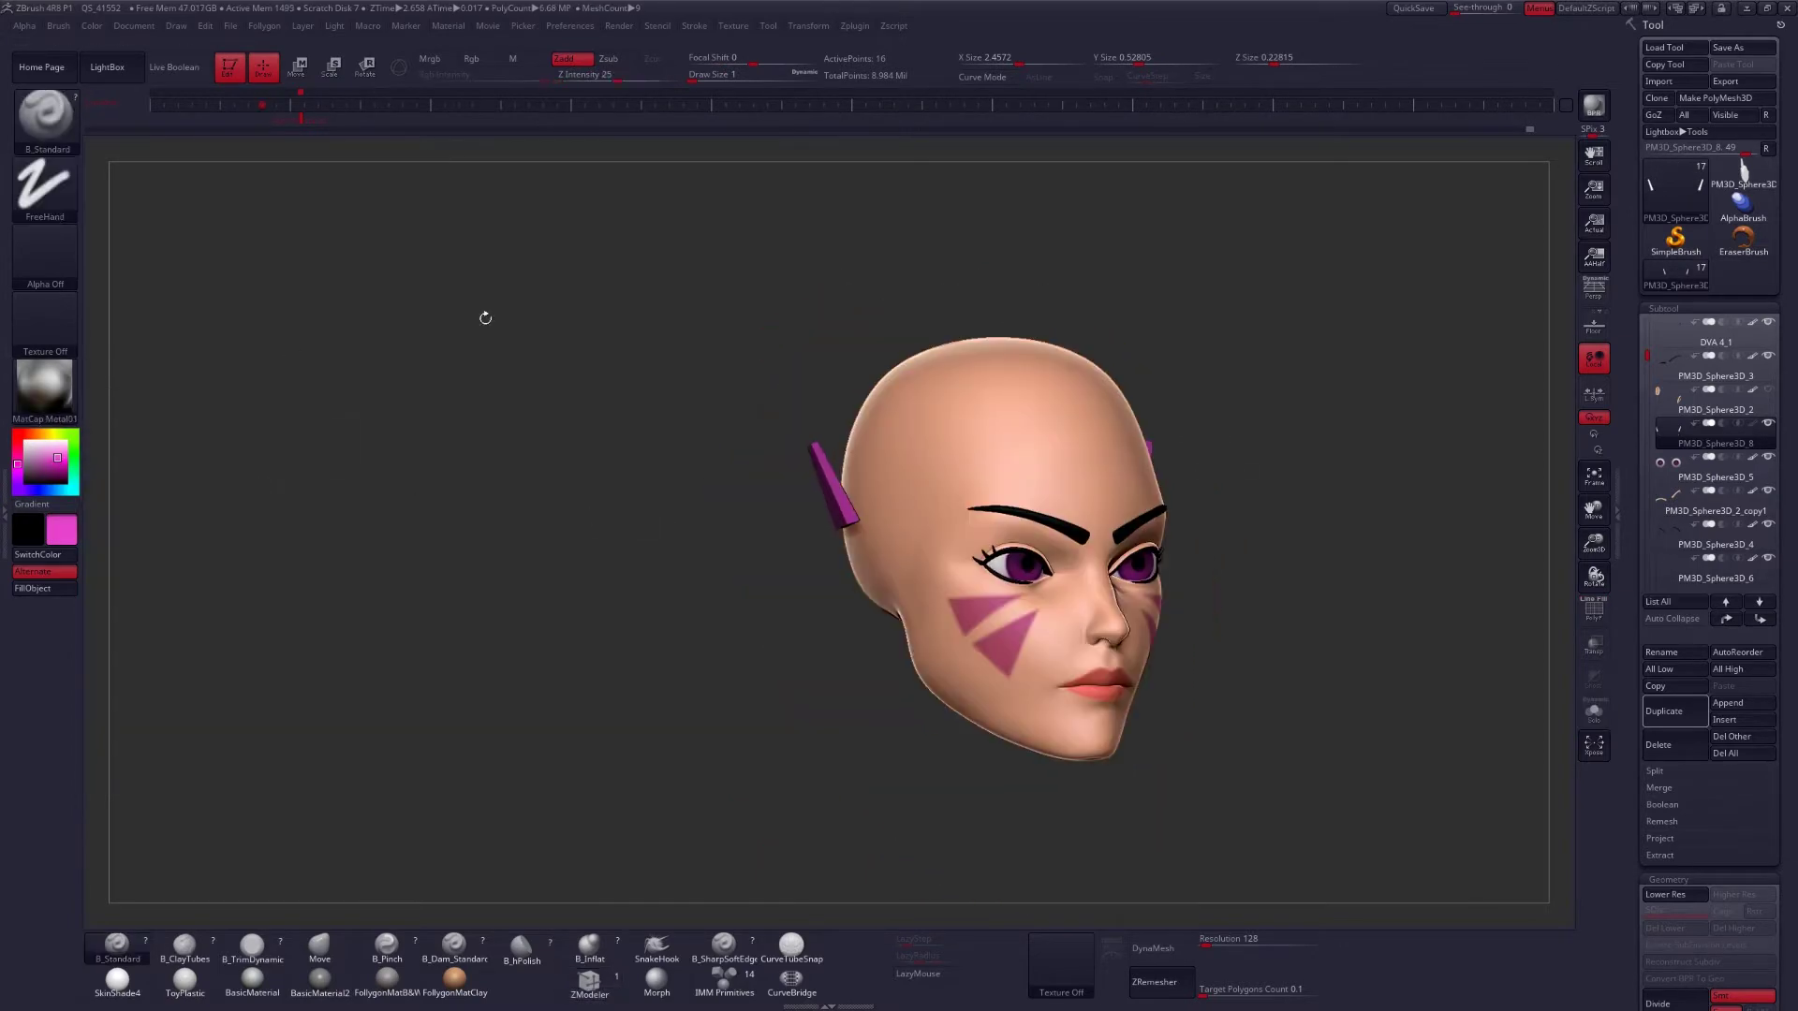
left_click(44, 384)
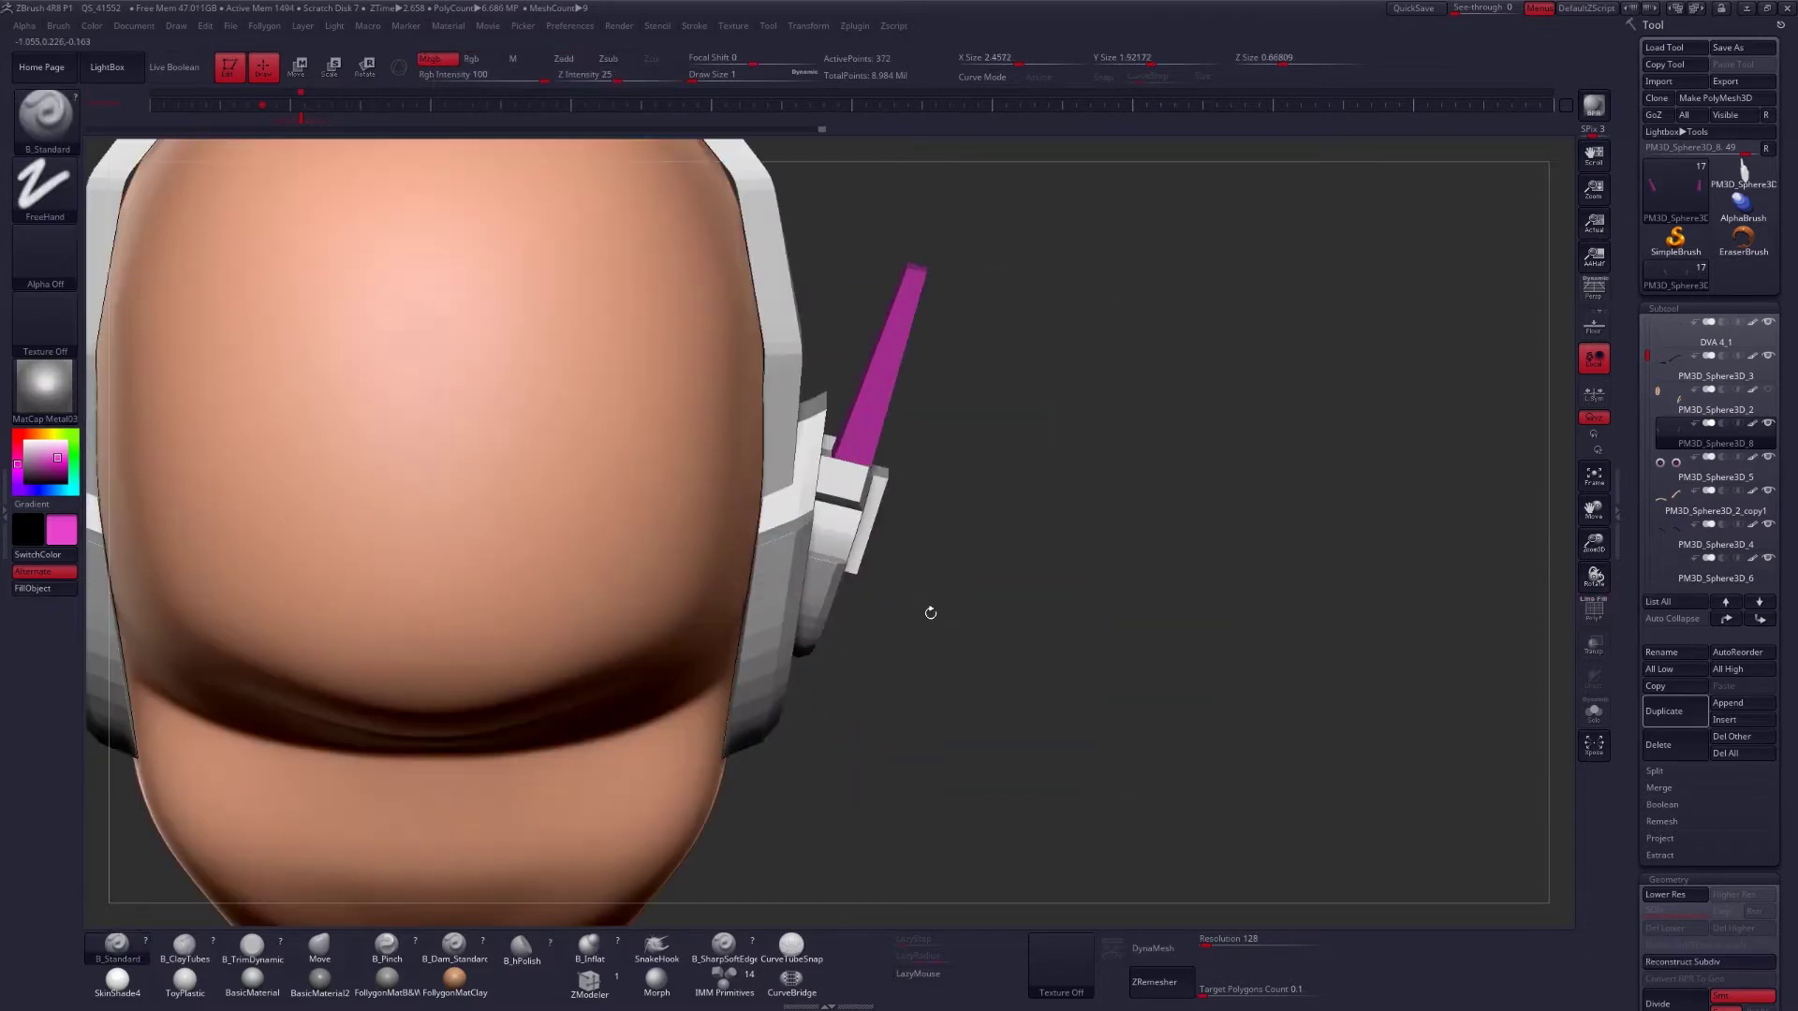
Color the small outer plates on the headset's earpieces golden yellow, RGB 232, 187, 68.
key("shift+f")
key("w")
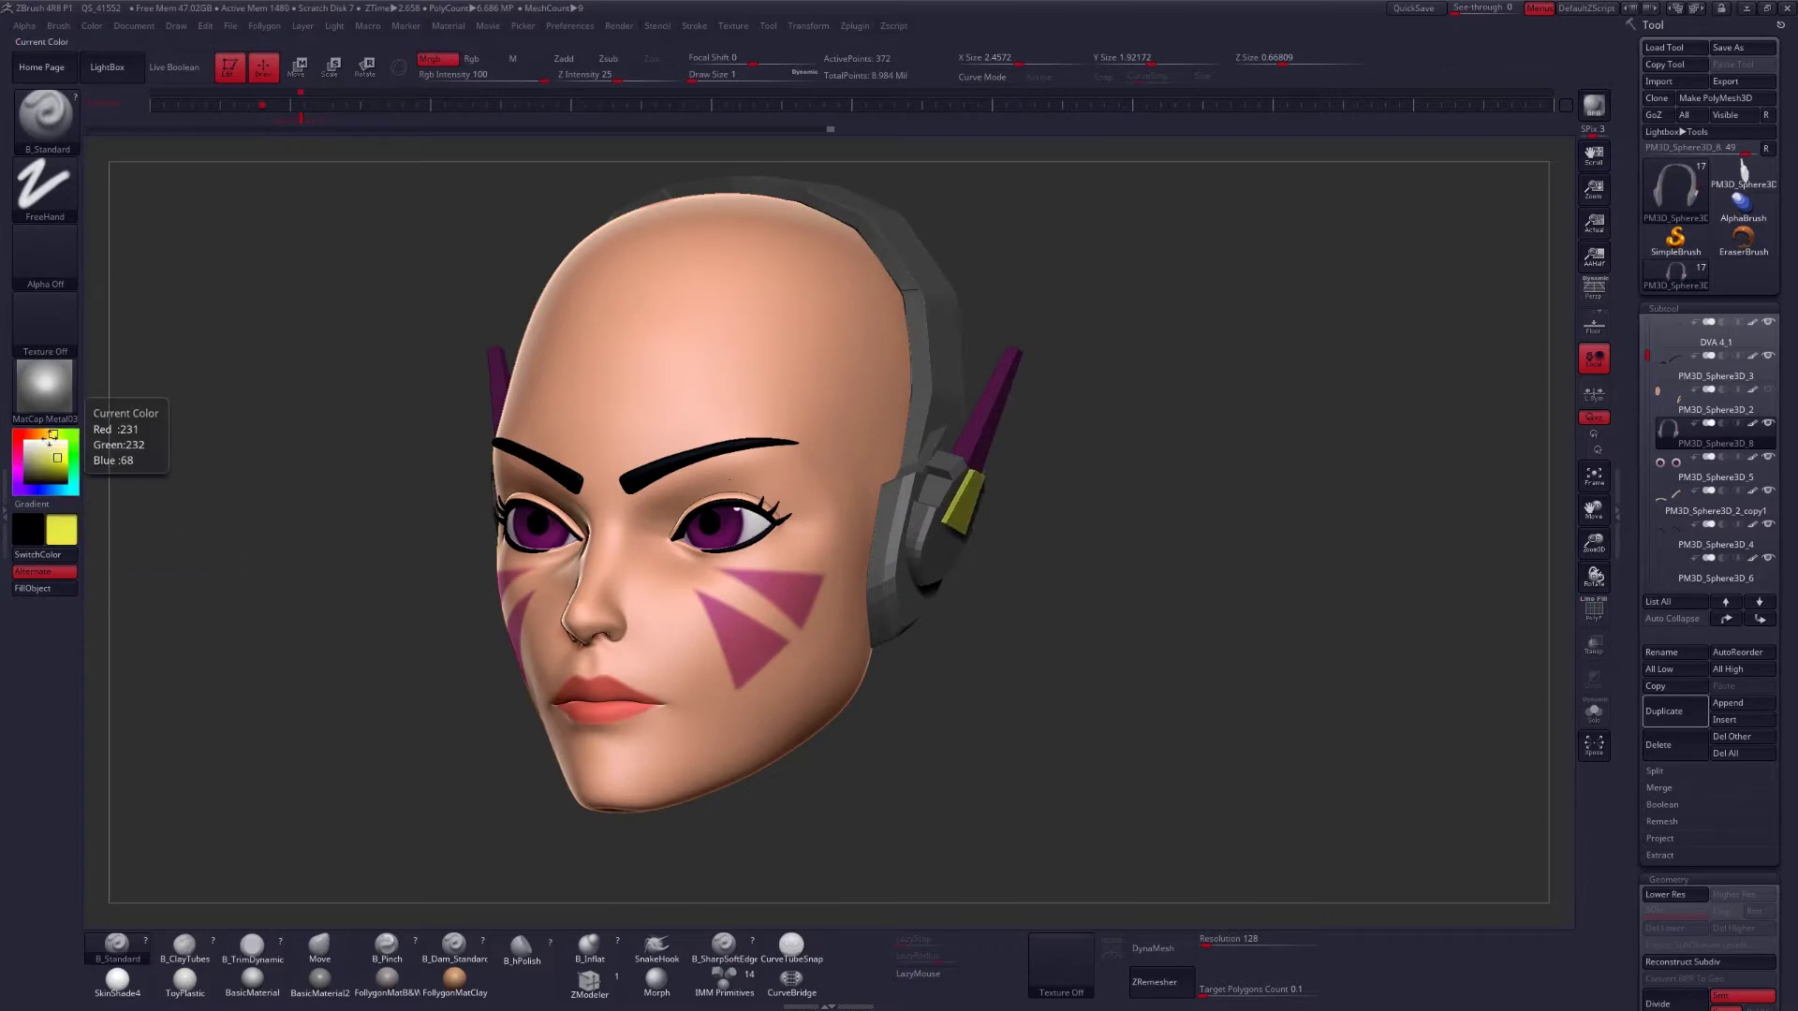
left_click_drag(1077, 540, 981, 548, "alt")
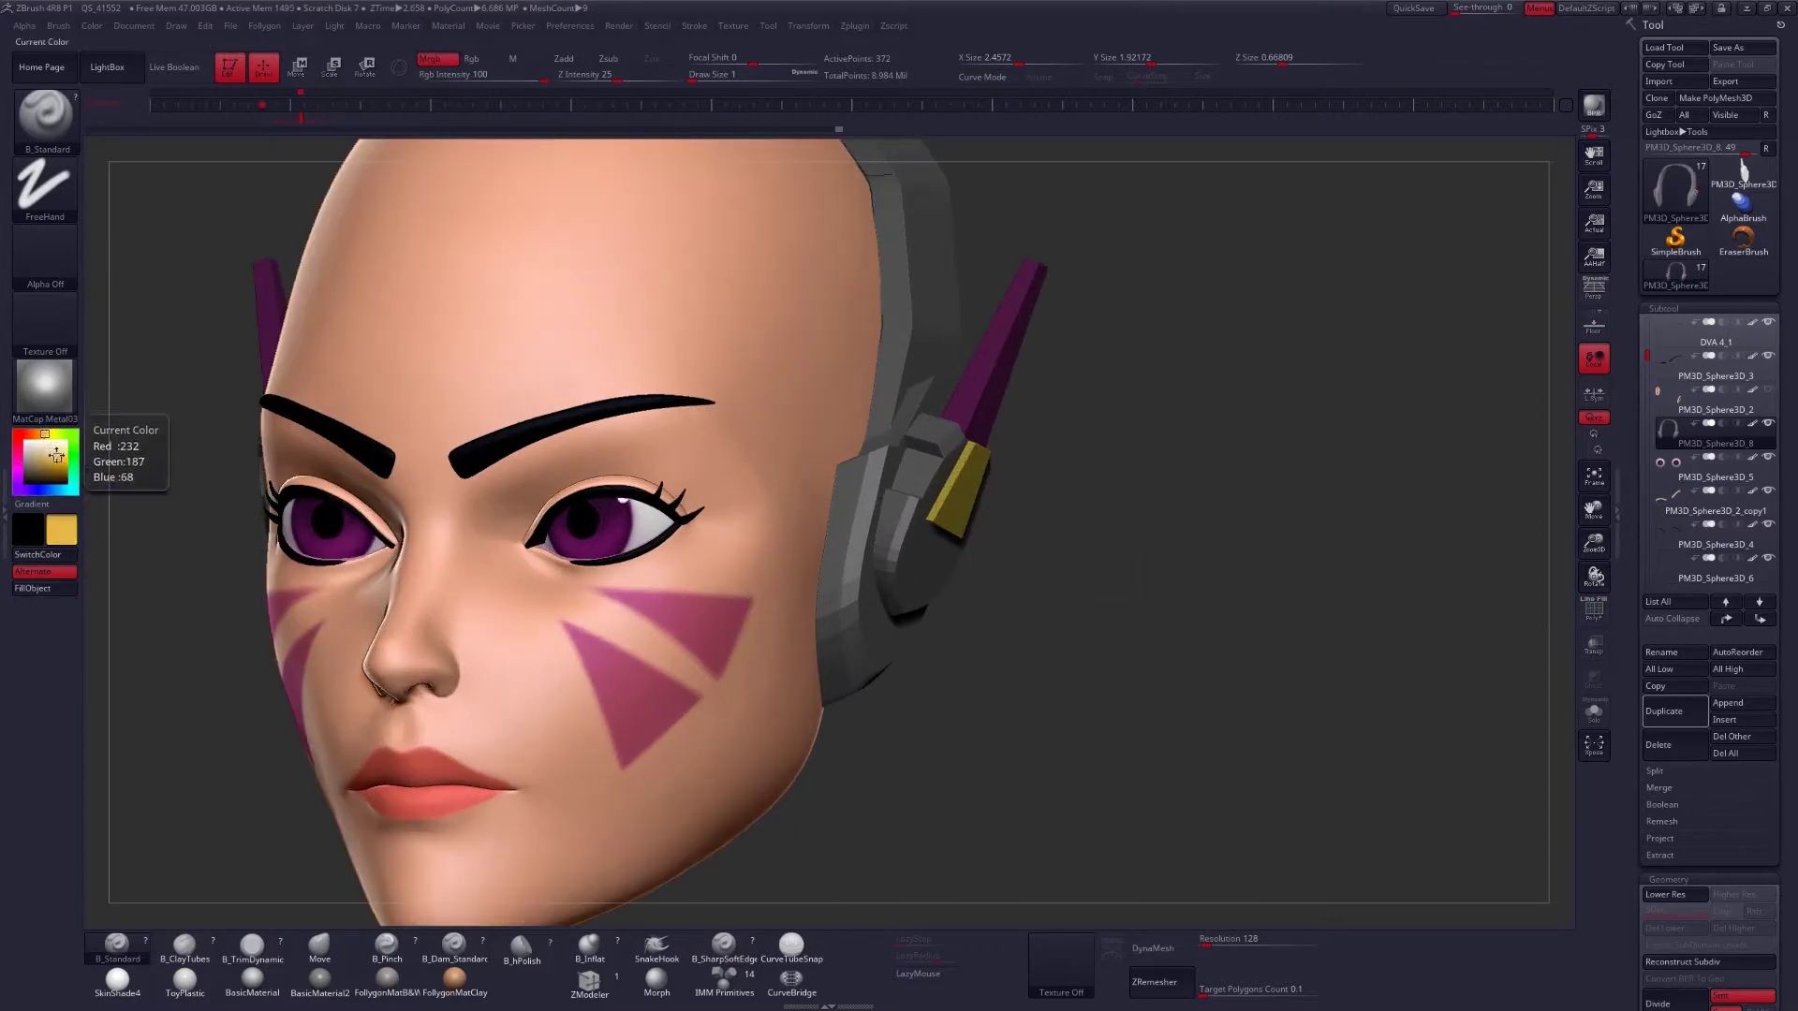
key("space")
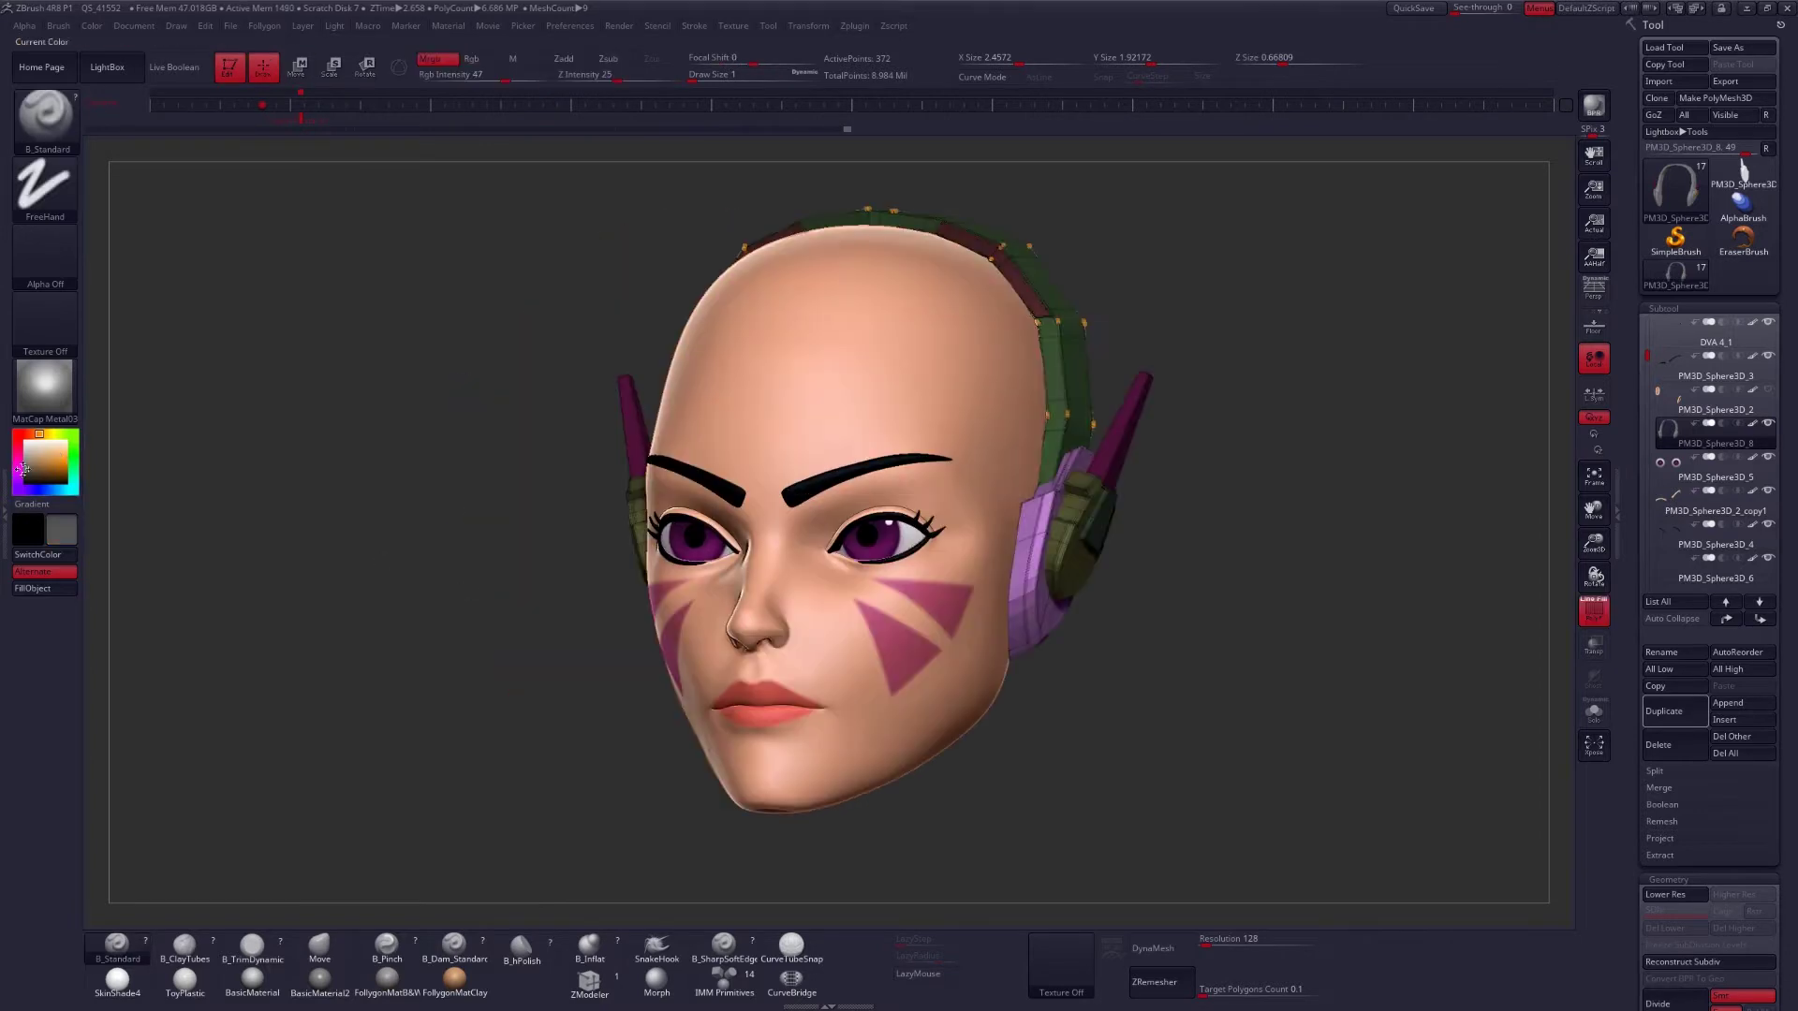
Turn off the polygroup wireframe and fill the isolated headband with gray.
key("shift+f")
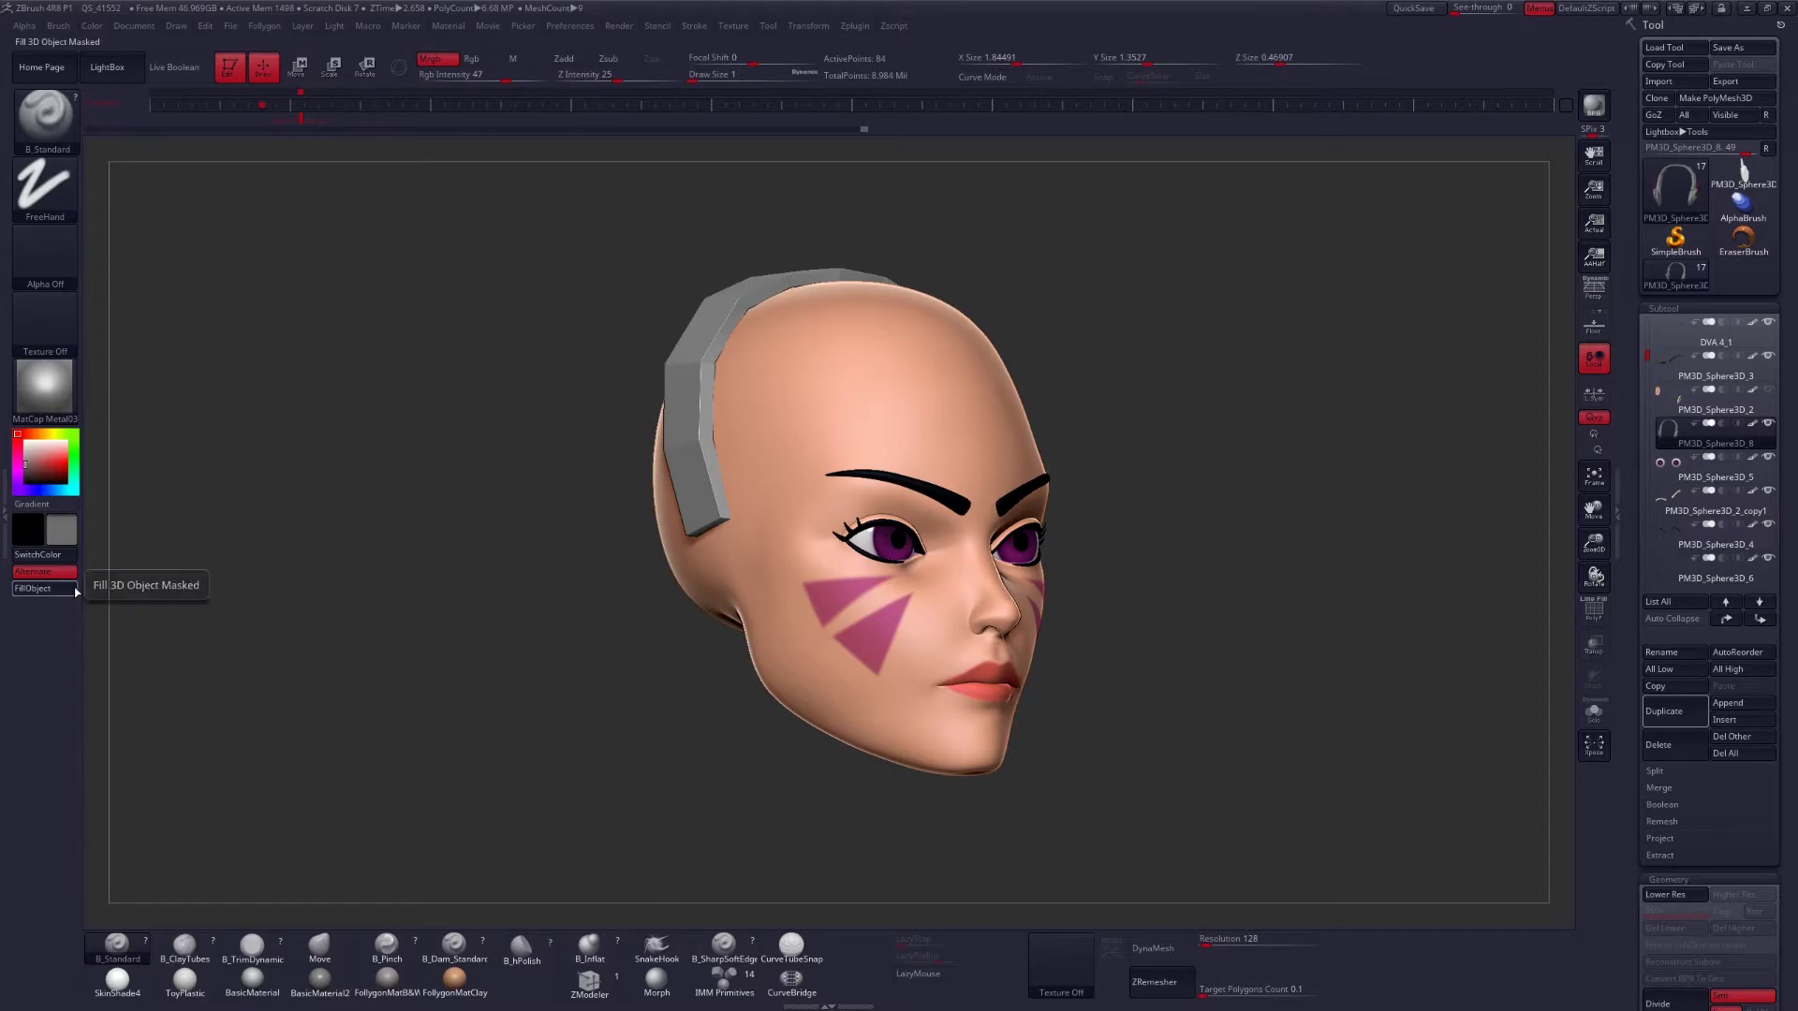
left_click(76, 592)
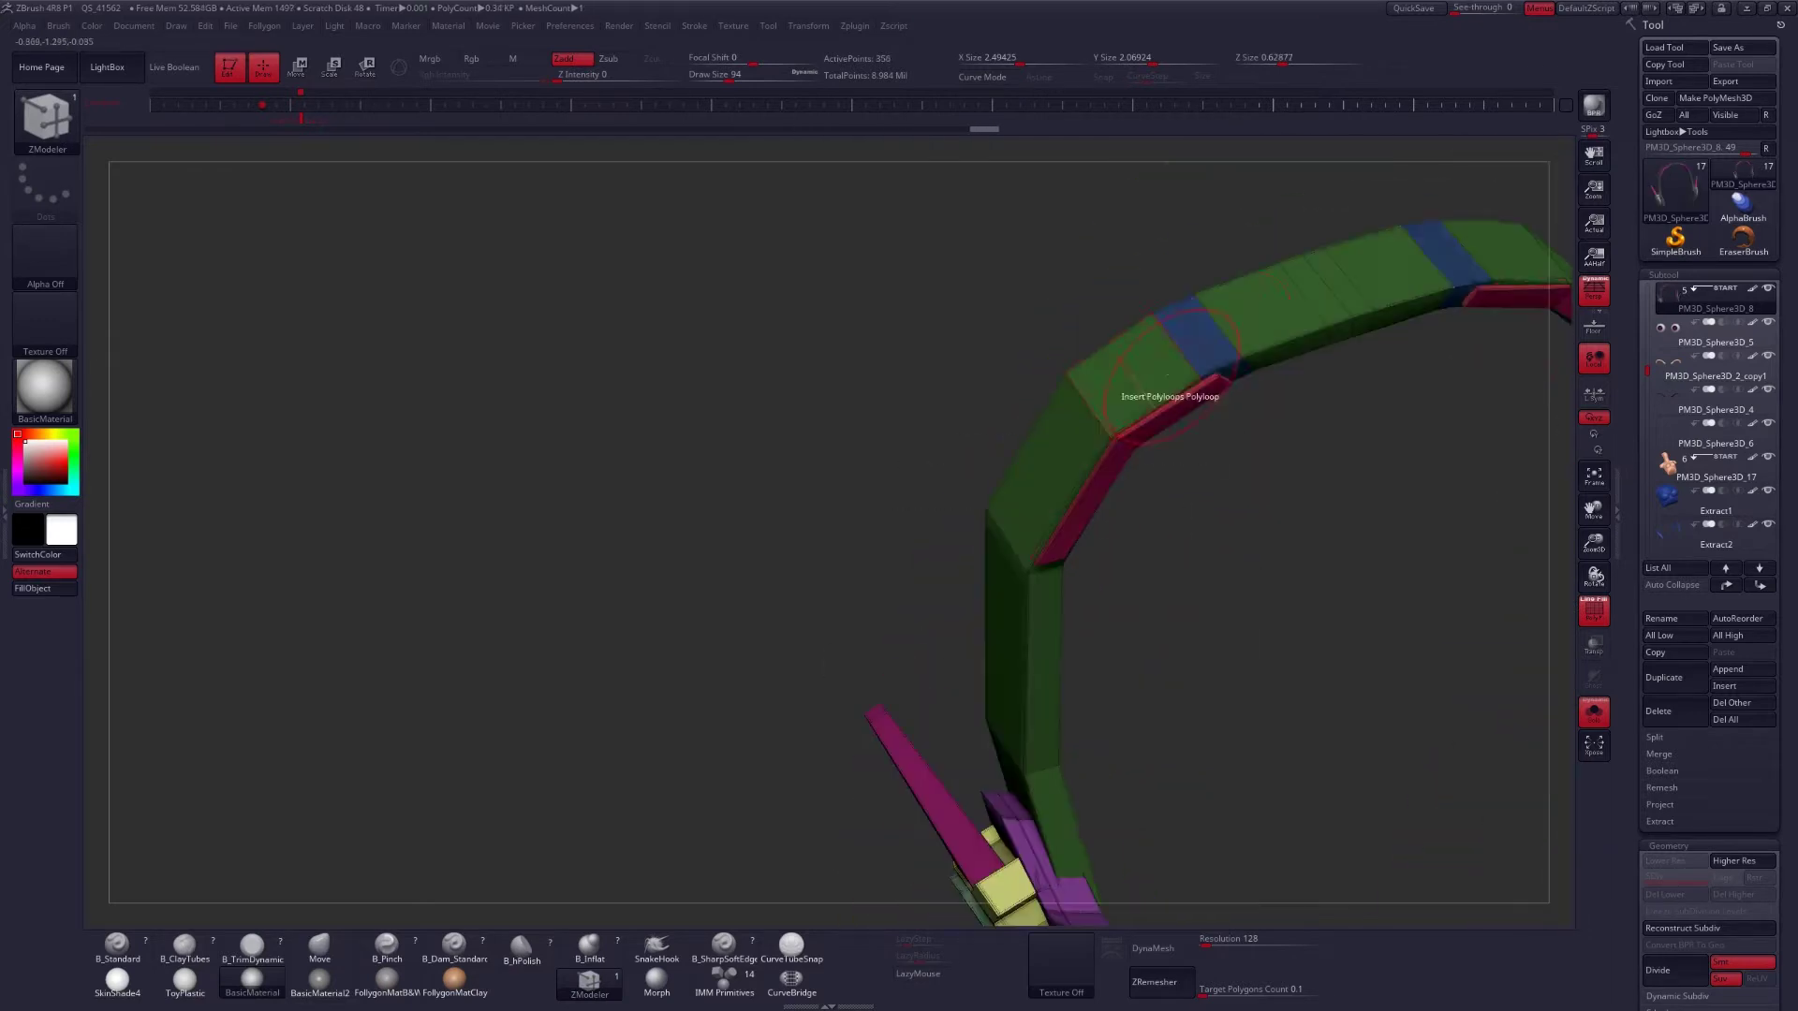
Edit the headband segment polygons with ZModeler and view the head straight from the front.
key("space")
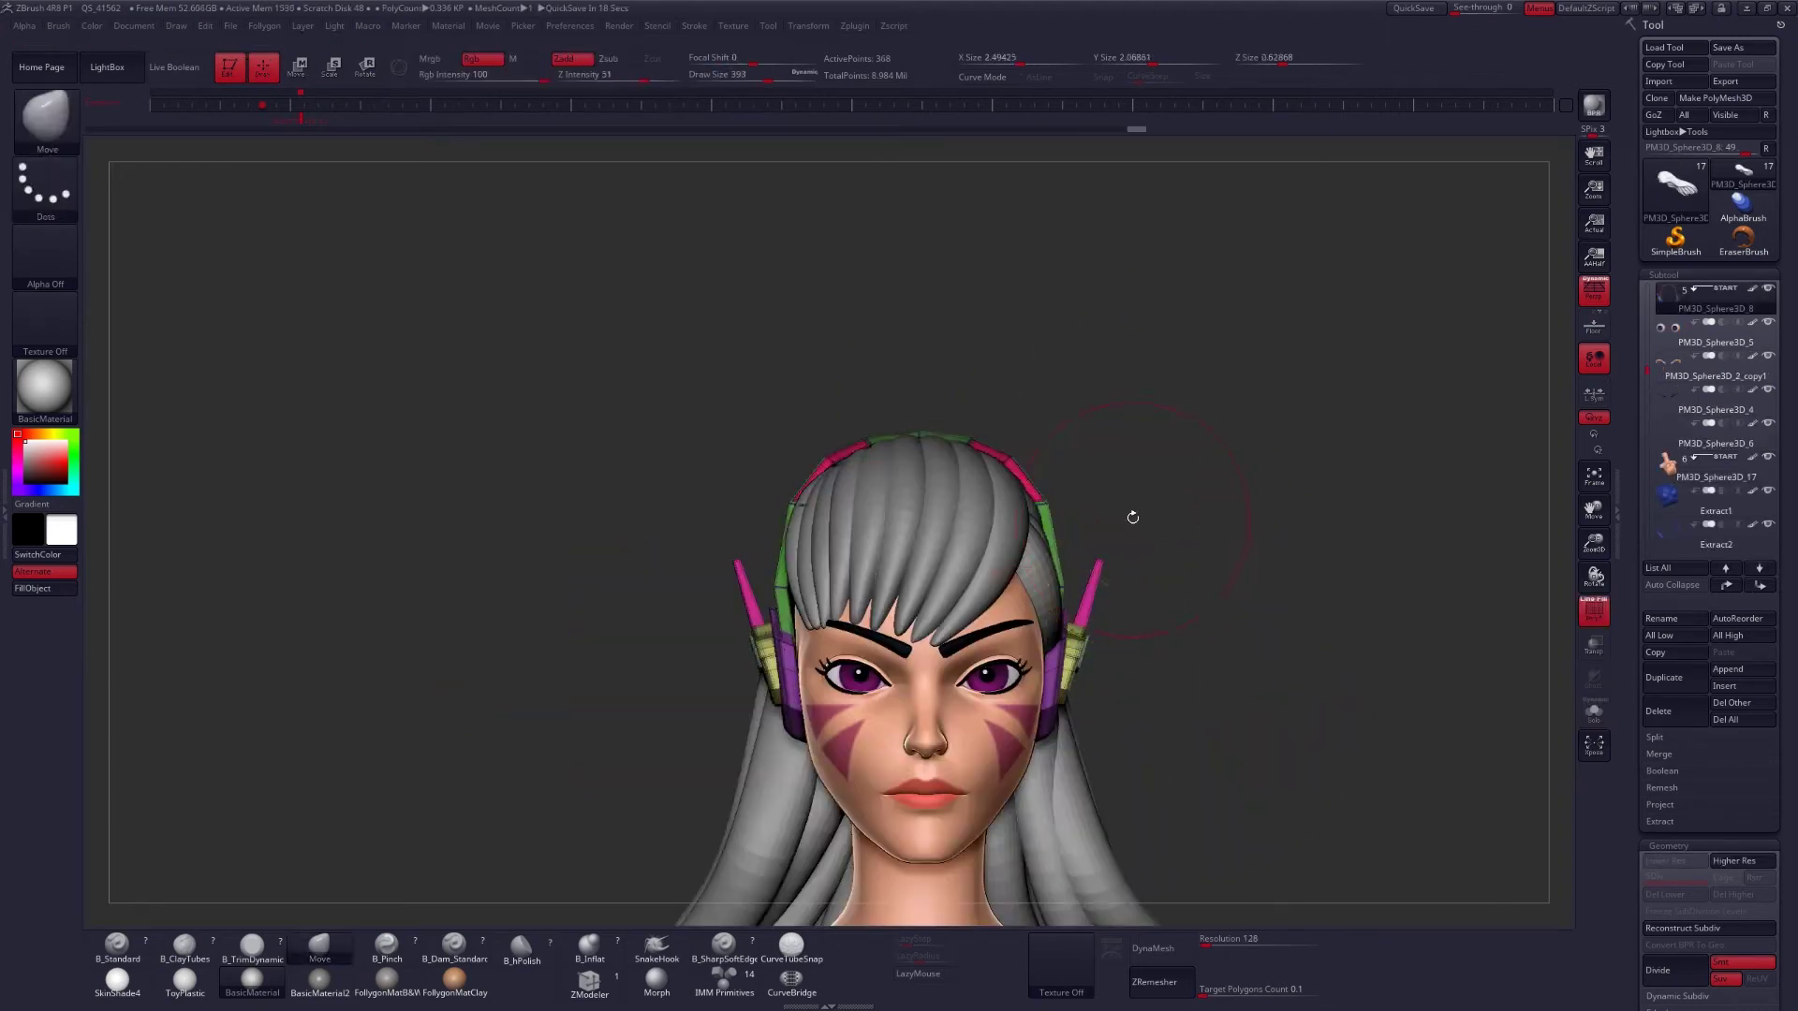
mouse_move(1133, 517)
left_mouse_down("shift")
mouse_move(1207, 534)
mouse_move(1105, 571)
left_mouse_up("shift")
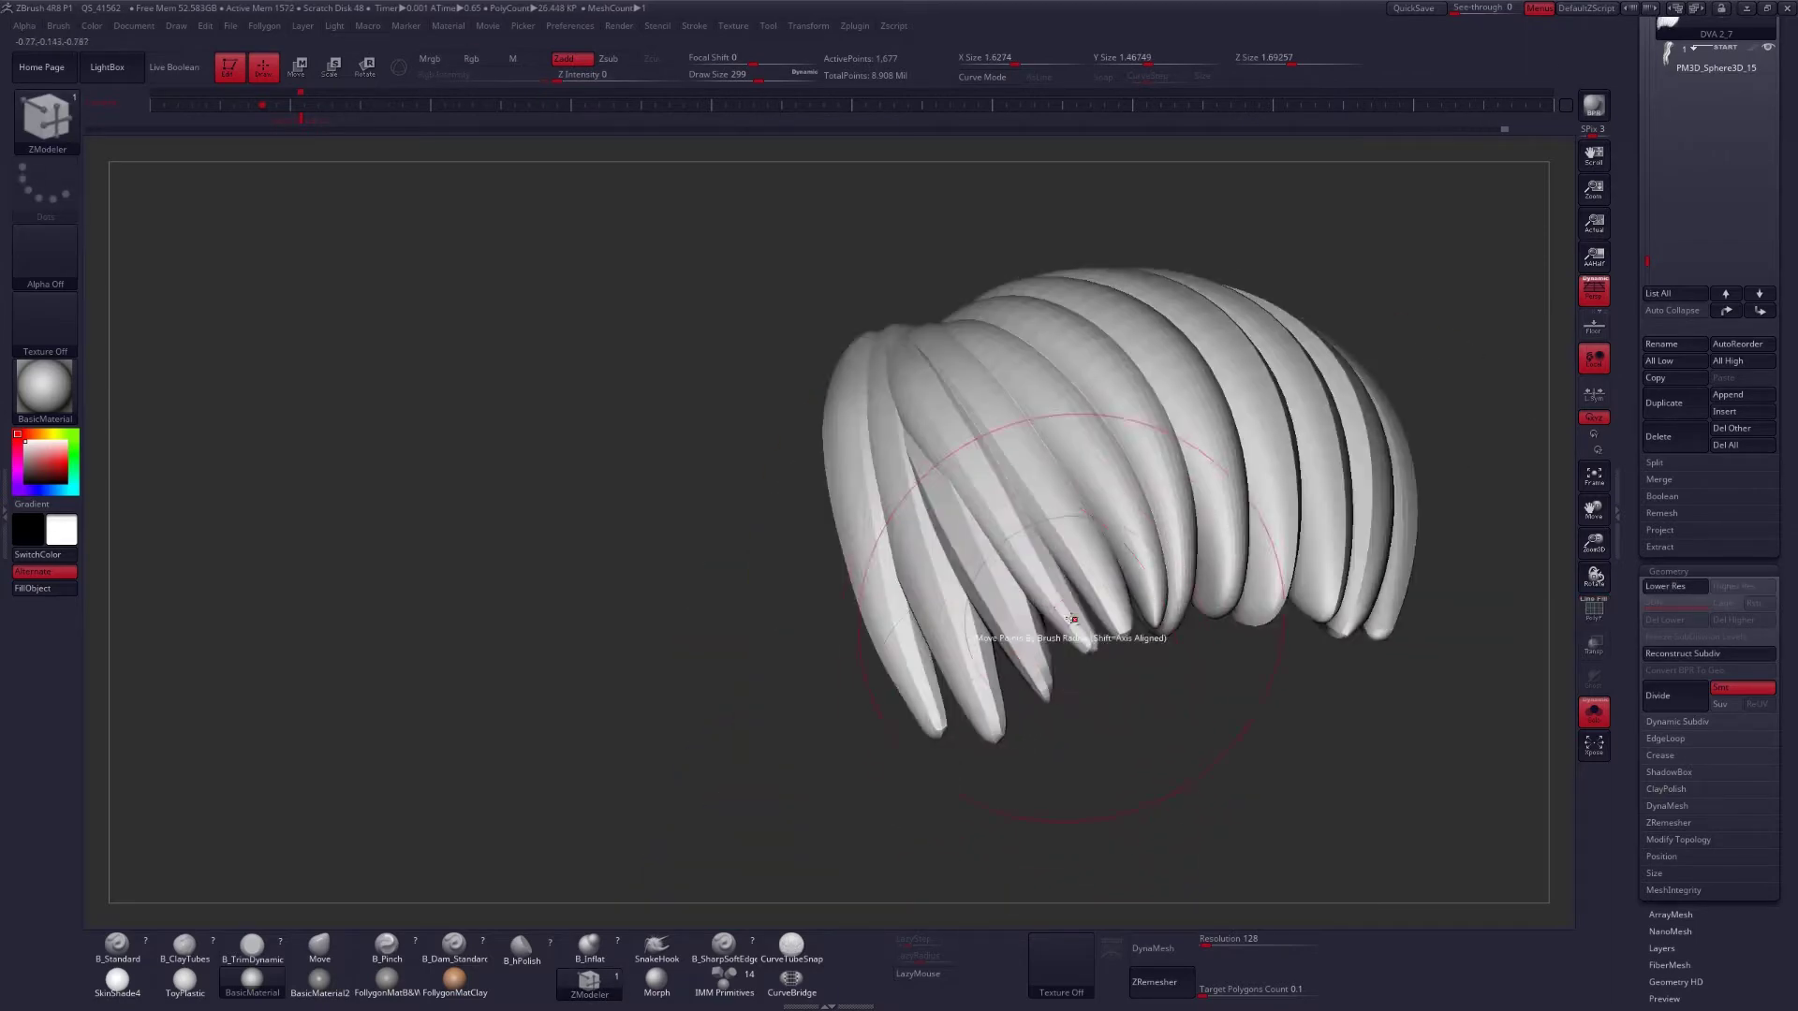
Display the bangs' polygroup wireframe and examine the shape of an isolated hair strand.
key("shift+f")
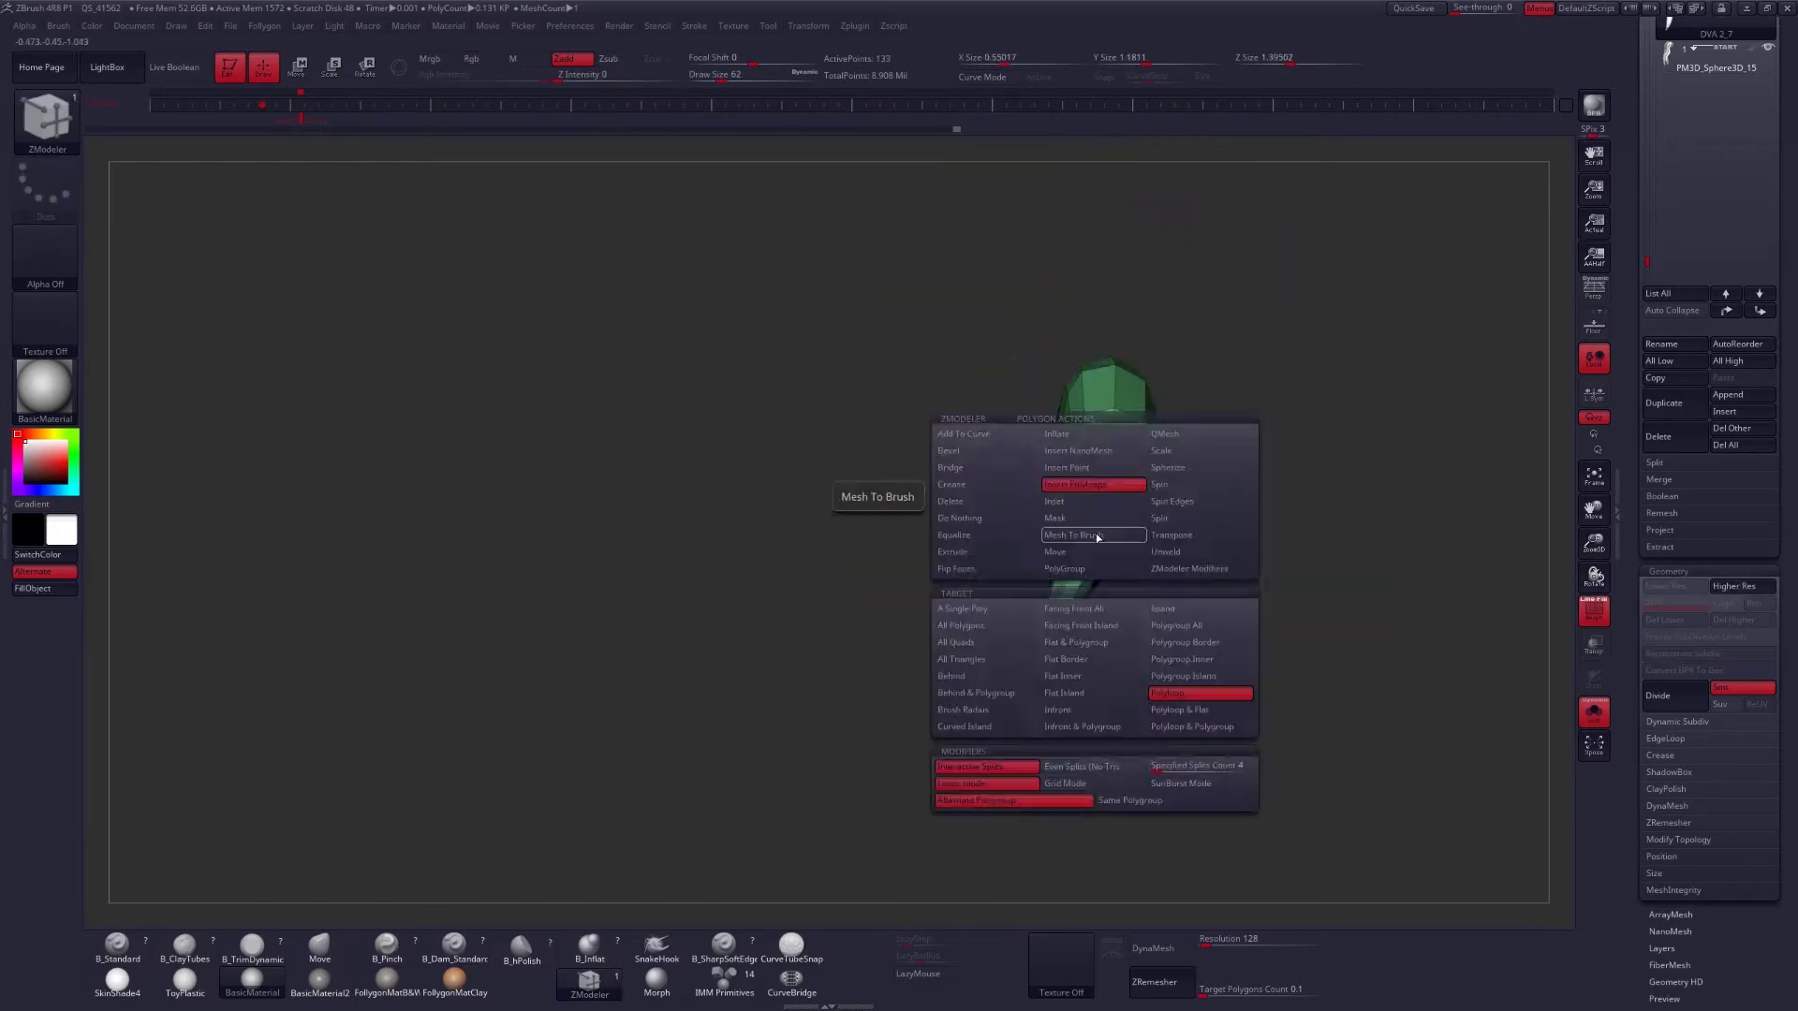
right_click_drag(1087, 574, 1199, 590)
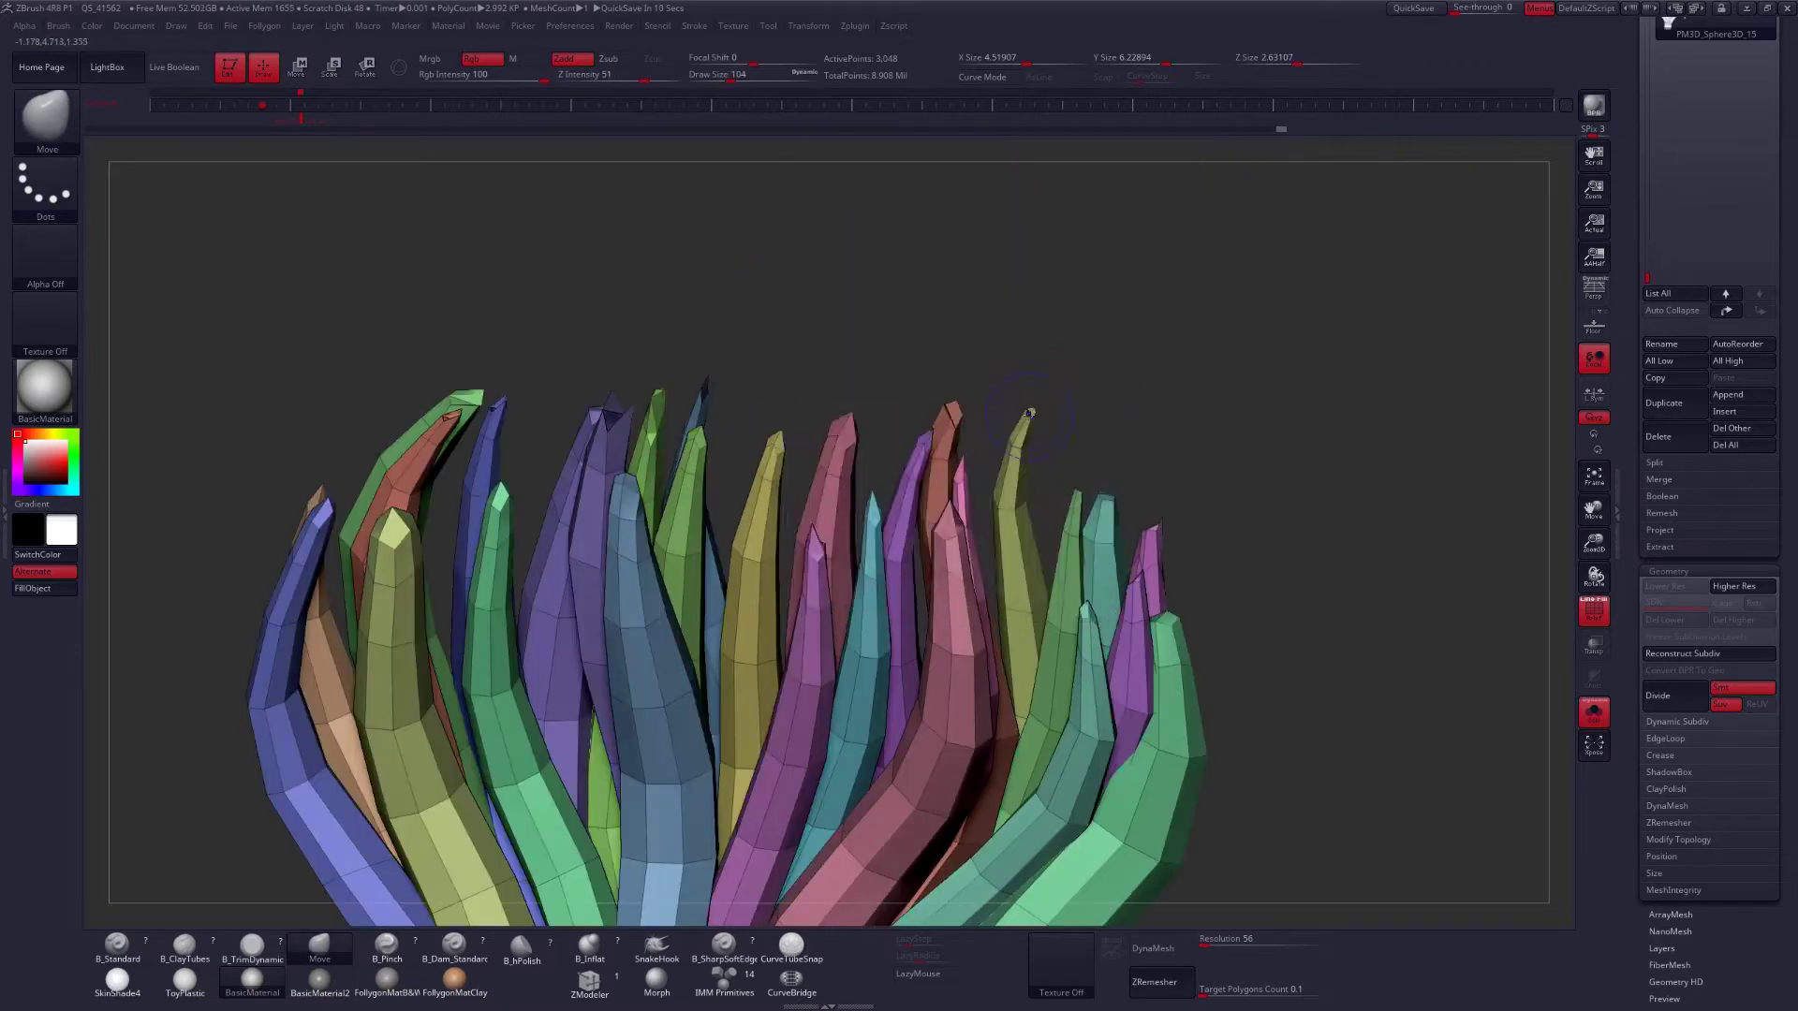
Adjust the tips of the long back hair strands with the Move brush and step down their subdivision levels.
left_click_drag(1028, 413, 1129, 588)
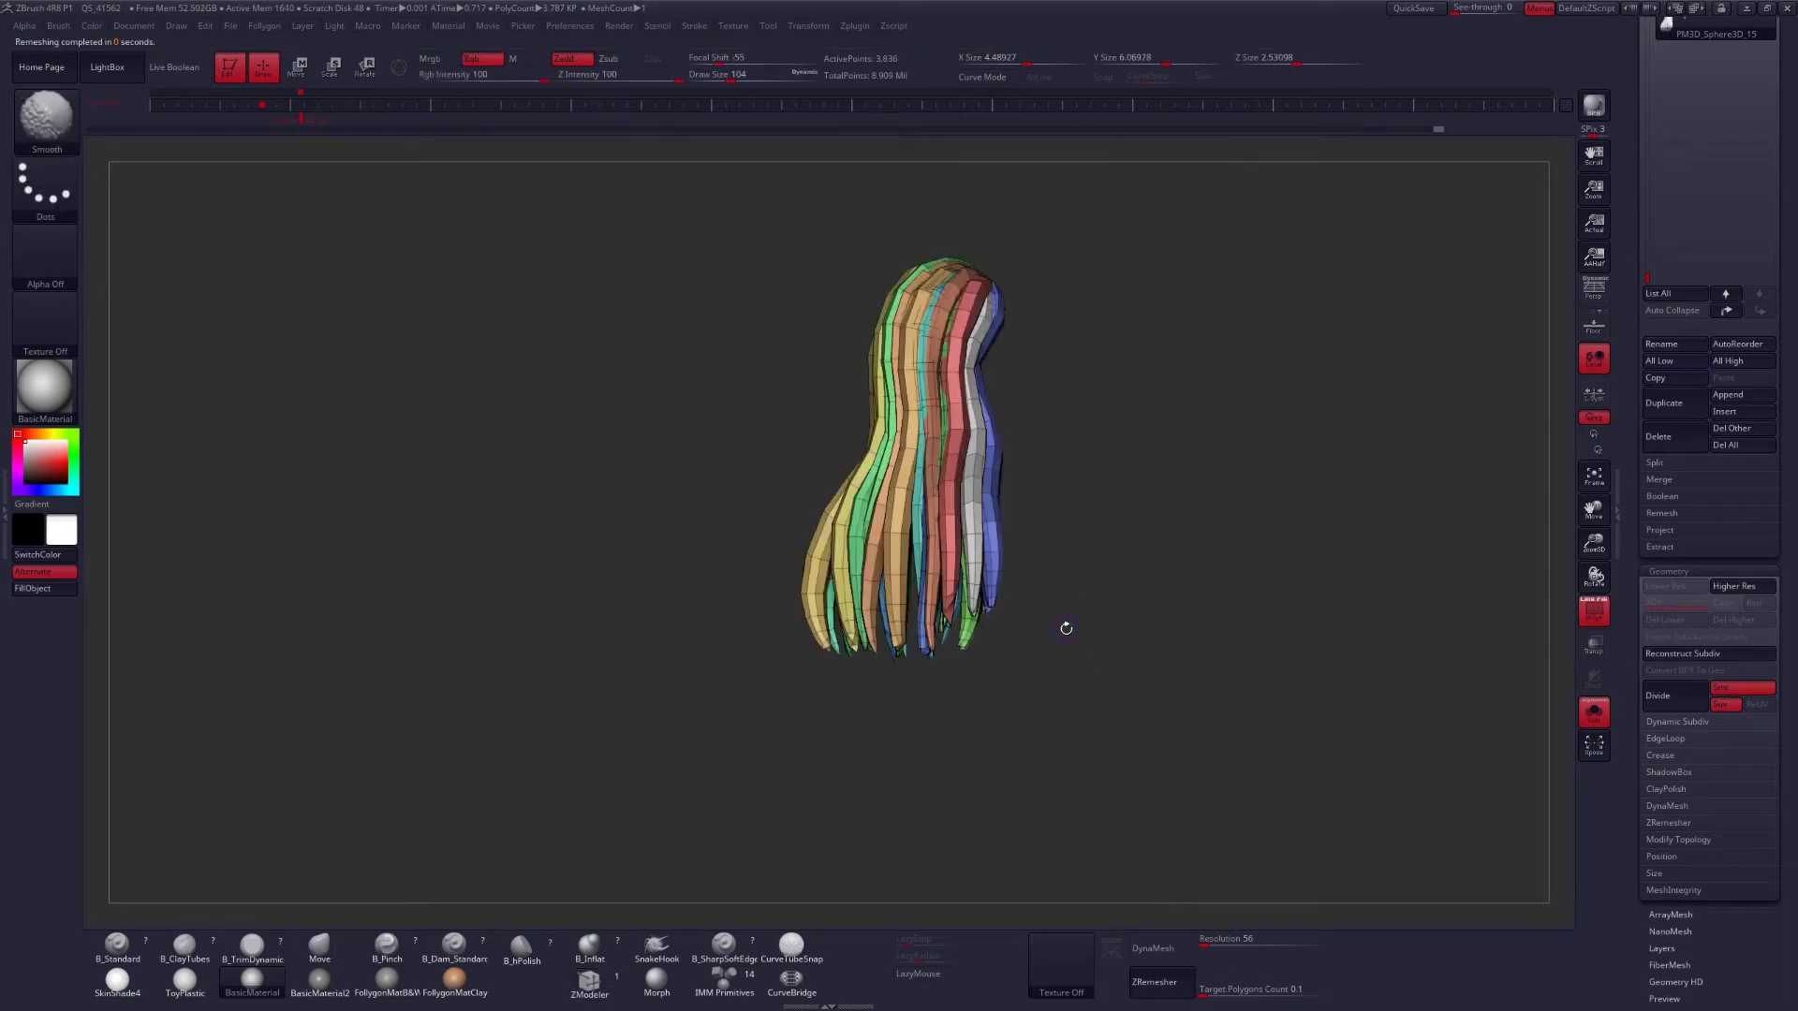
key("shift+d")
key("shift+d")
key("shift+d")
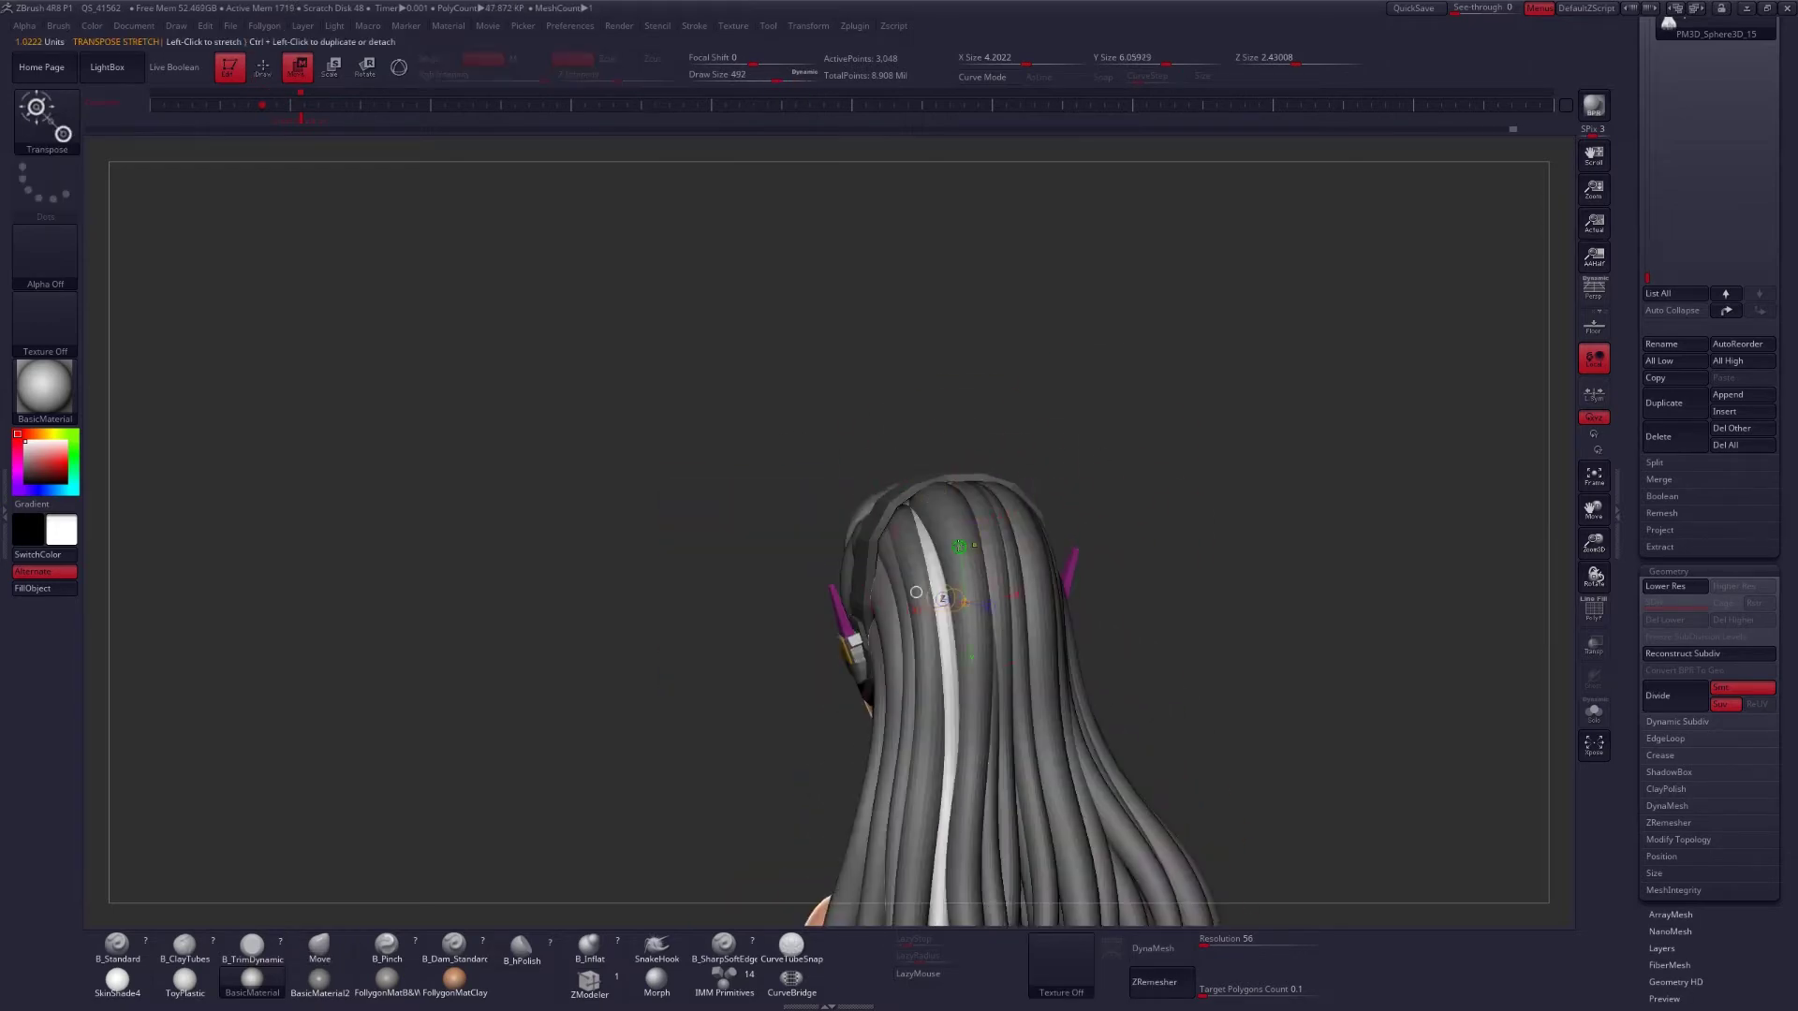
Isolate groups of the long back hair strands and split them into separate subtools.
key("q")
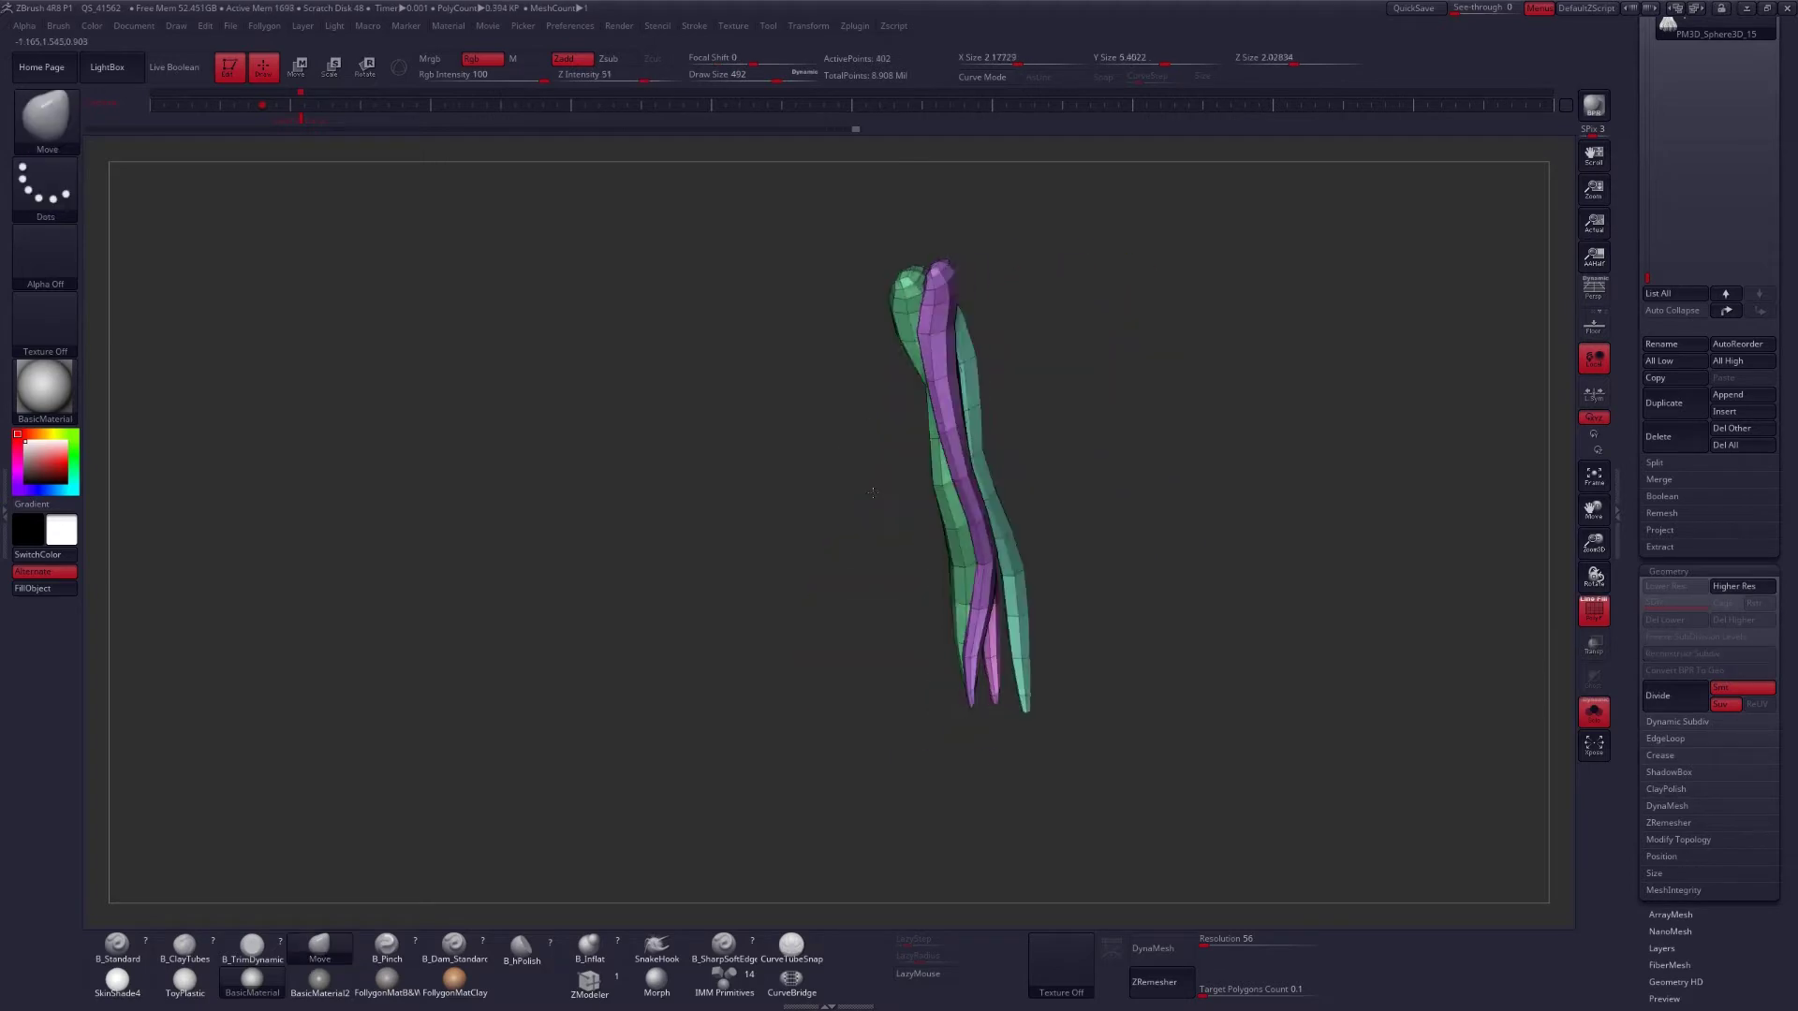
scroll(1636, 328, "up", 2)
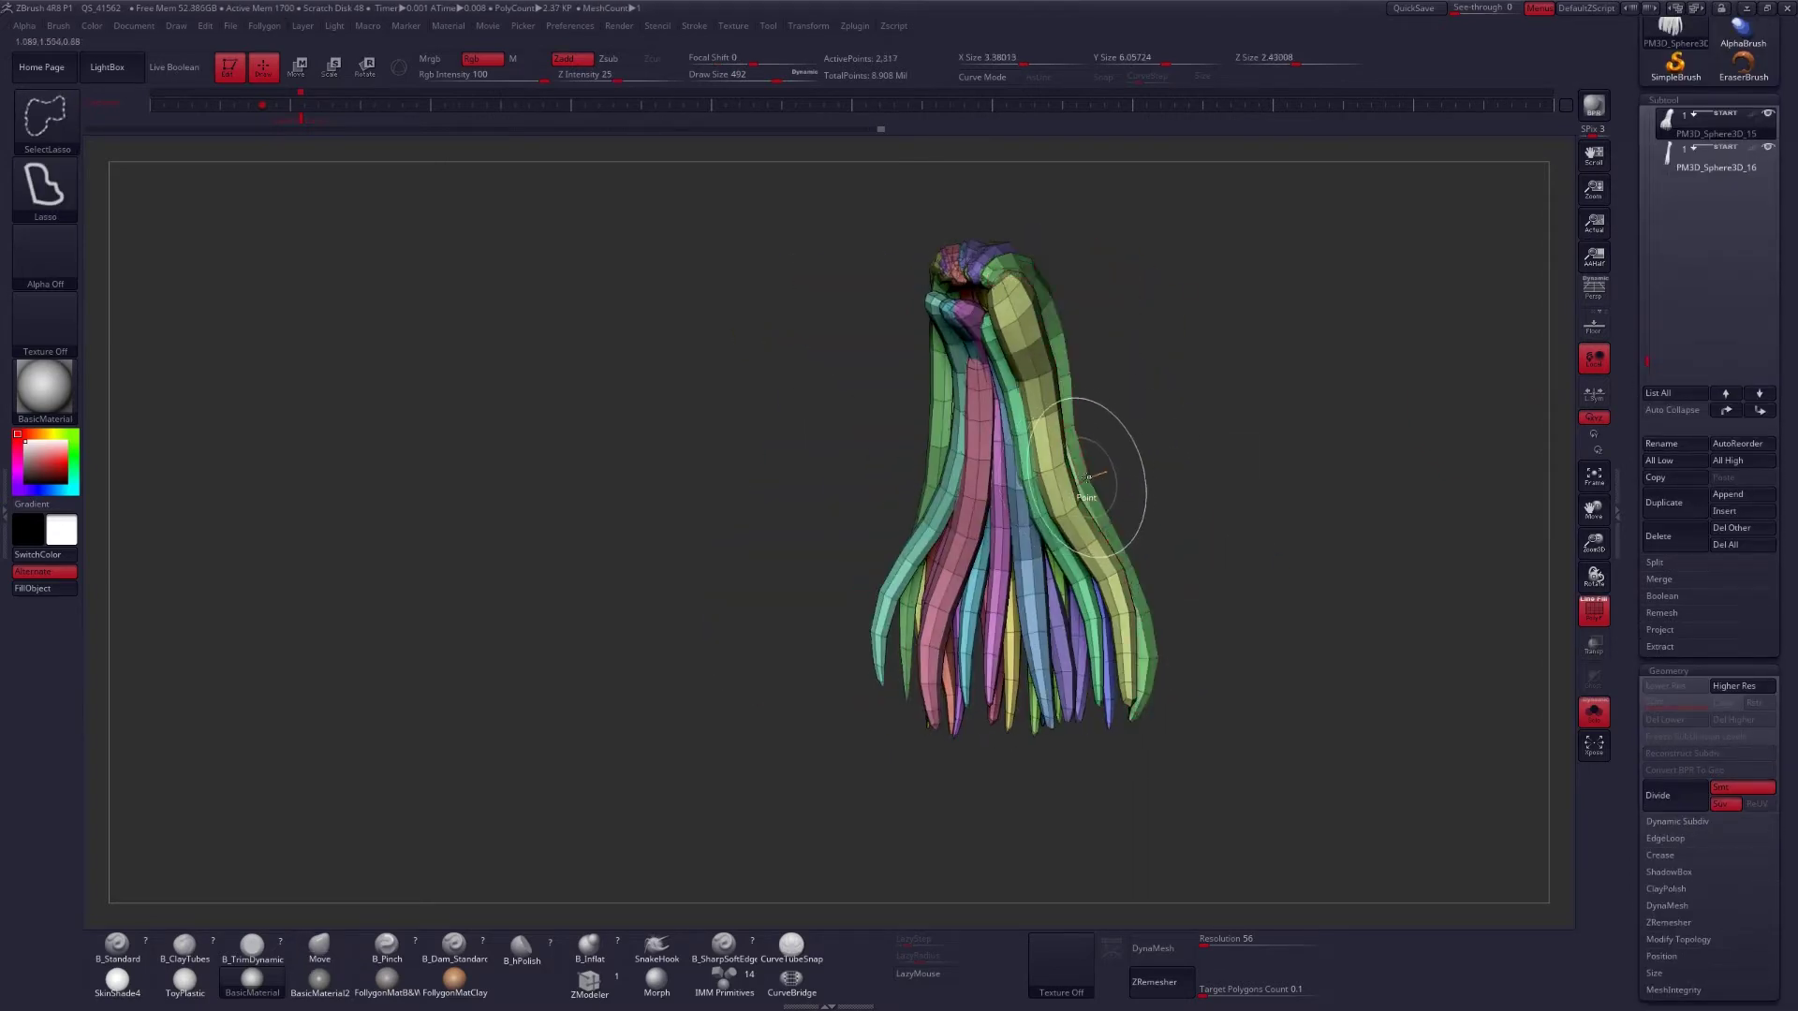
right_click(1042, 555)
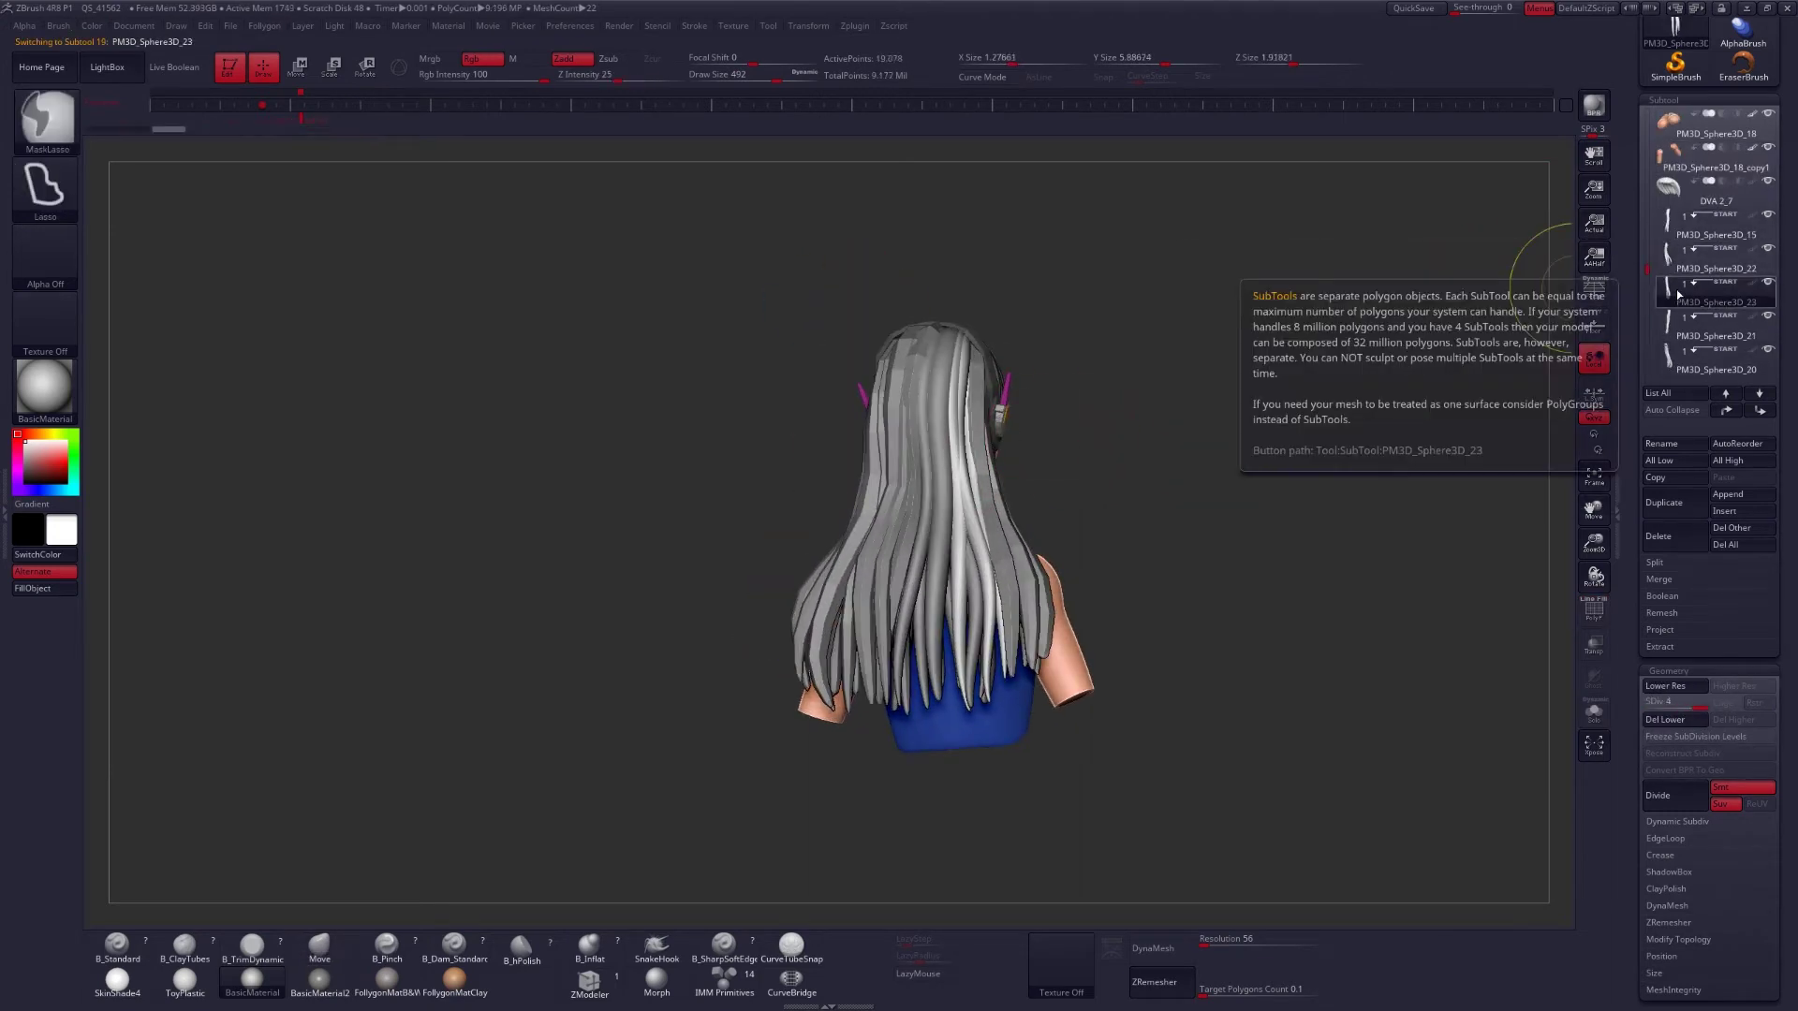
Select the back hair strand subtool PM3D_Sphere3D_23 and bring up its deformation settings.
left_click(1648, 269)
left_click(1685, 297)
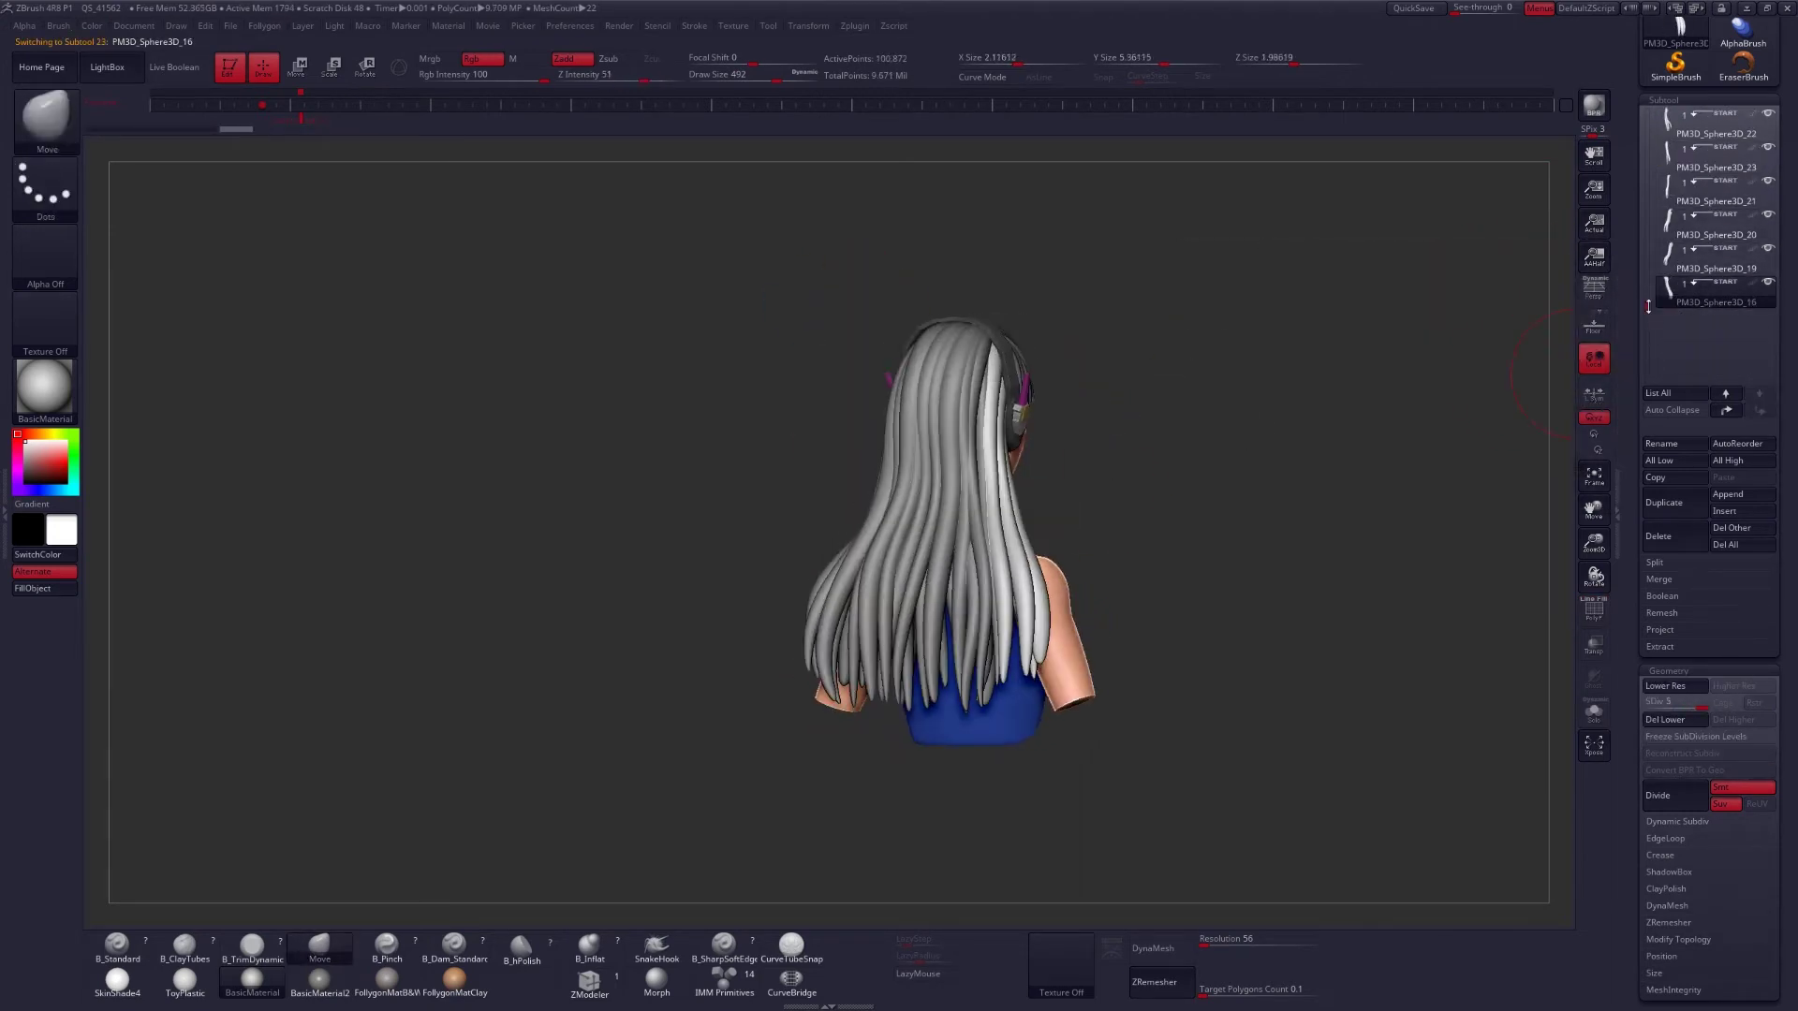
mouse_move(1049, 488)
left_mouse_down("alt")
mouse_move(1224, 546)
mouse_move(1451, 580)
left_mouse_up("alt")
scroll(1704, 468, "down", 5)
left_click(1593, 712)
scroll(1646, 618, "down", 3)
scroll(1646, 618, "up", 5)
left_click_drag(1246, 557, 1358, 564)
left_click(1715, 265)
scroll(1697, 516, "down", 5)
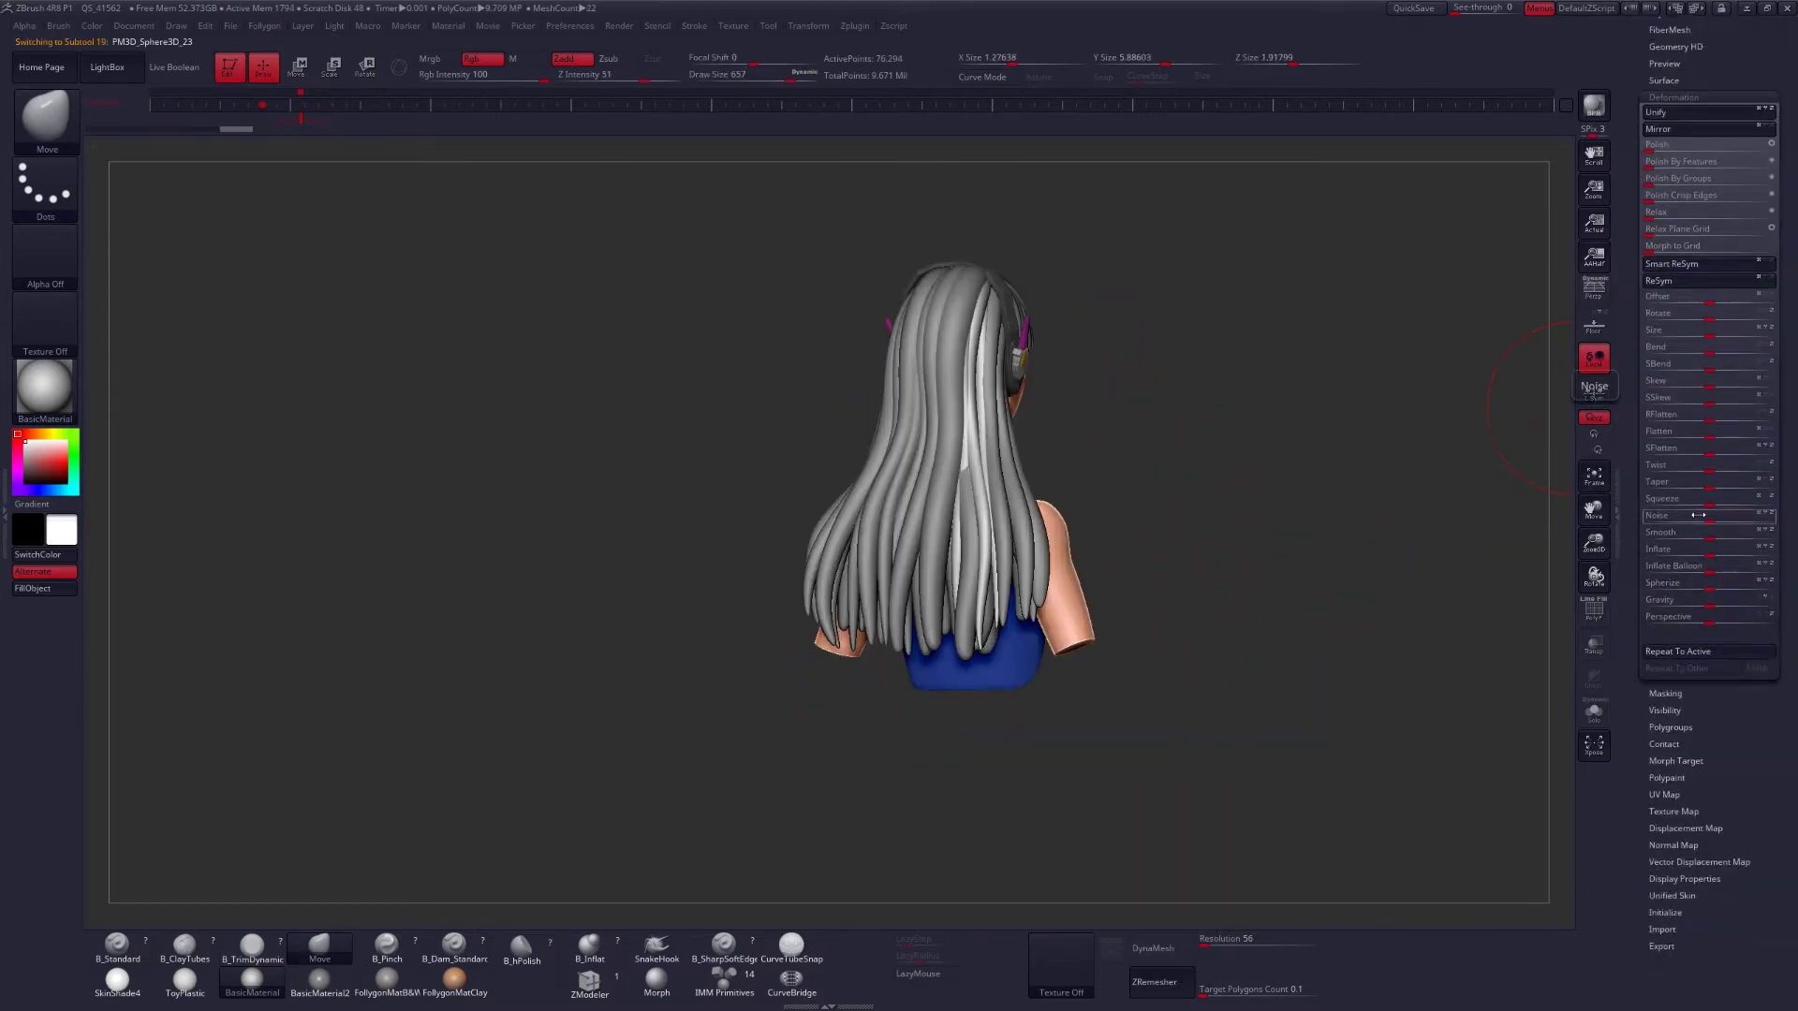
Thicken the split back hair strand subtools one after another with the Inflate deformation.
left_click(1594, 711)
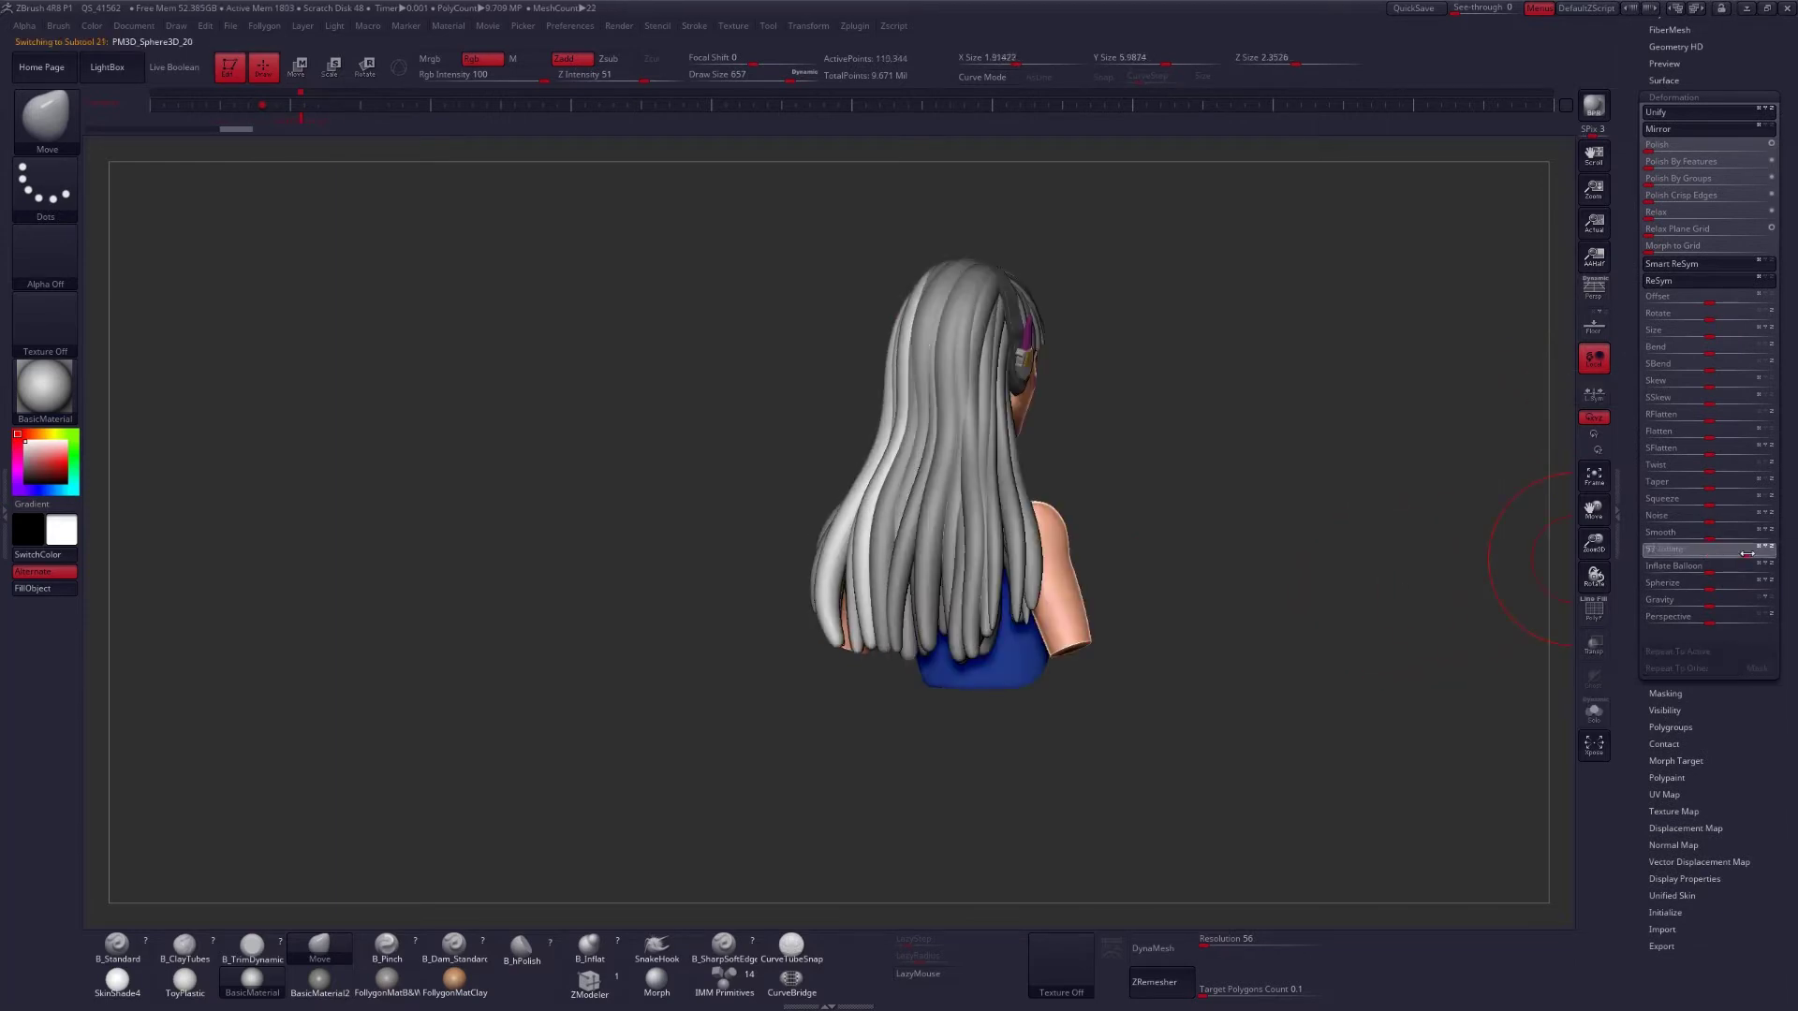
mouse_move(1411, 576)
left_mouse_down()
mouse_move(1464, 522)
mouse_move(1424, 562)
left_mouse_up()
scroll(1698, 374, "up", 5)
left_click(1715, 143)
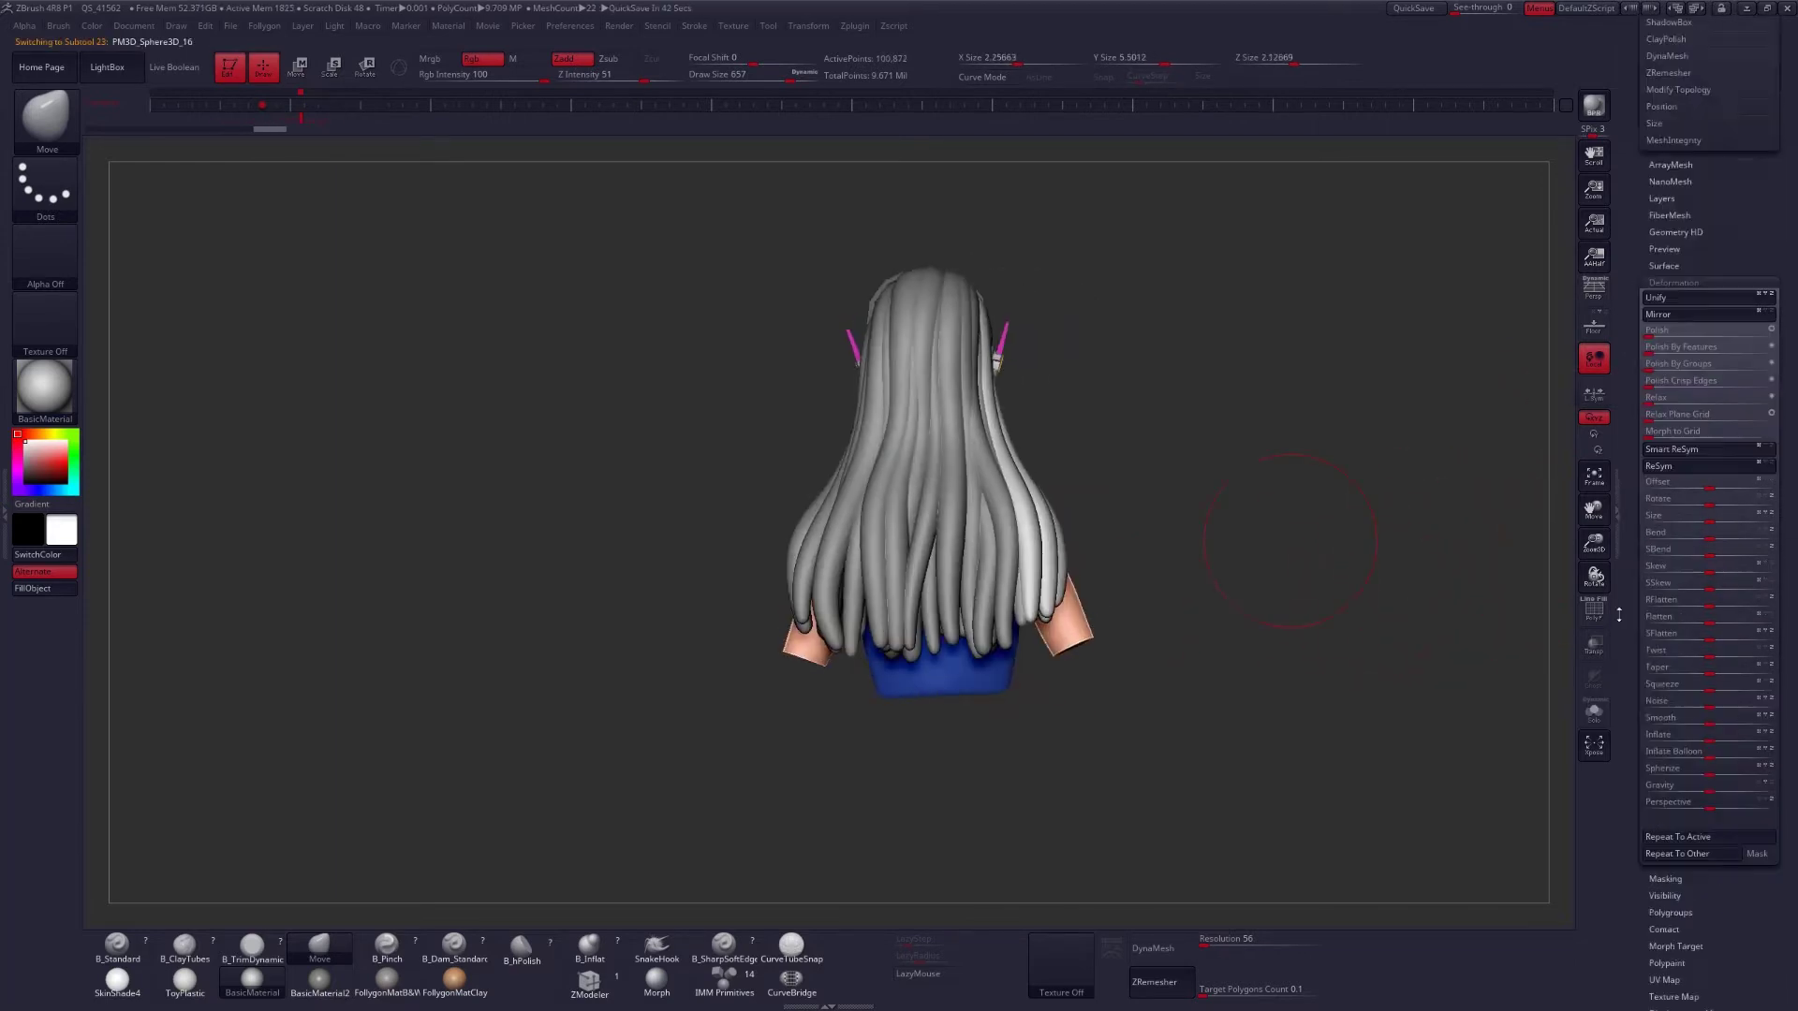
Try to DynaMesh the PM3D_Sphere3D_15 hair strands at resolution 224 and ZRemesh them.
left_click_drag(1311, 580, 1167, 601)
key("alt+s")
left_click_drag(1151, 694, 1138, 627)
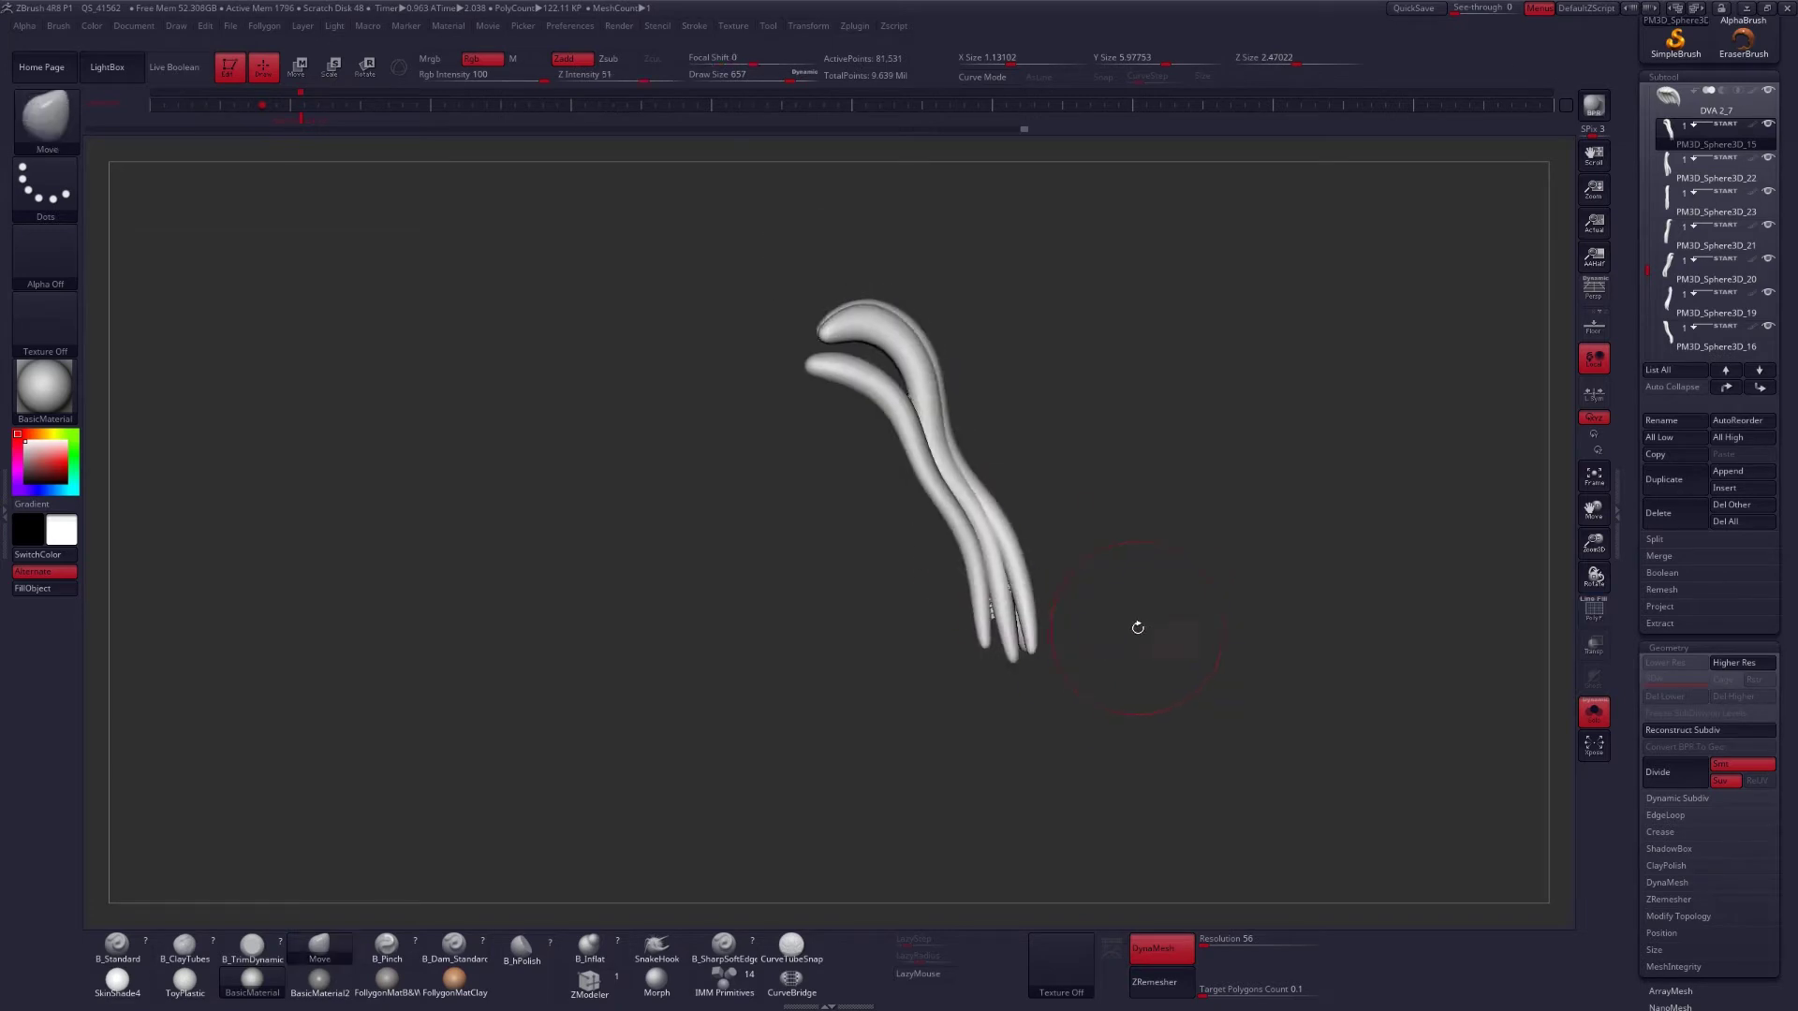
left_click_drag(1012, 561, 1208, 890)
left_click(1161, 981)
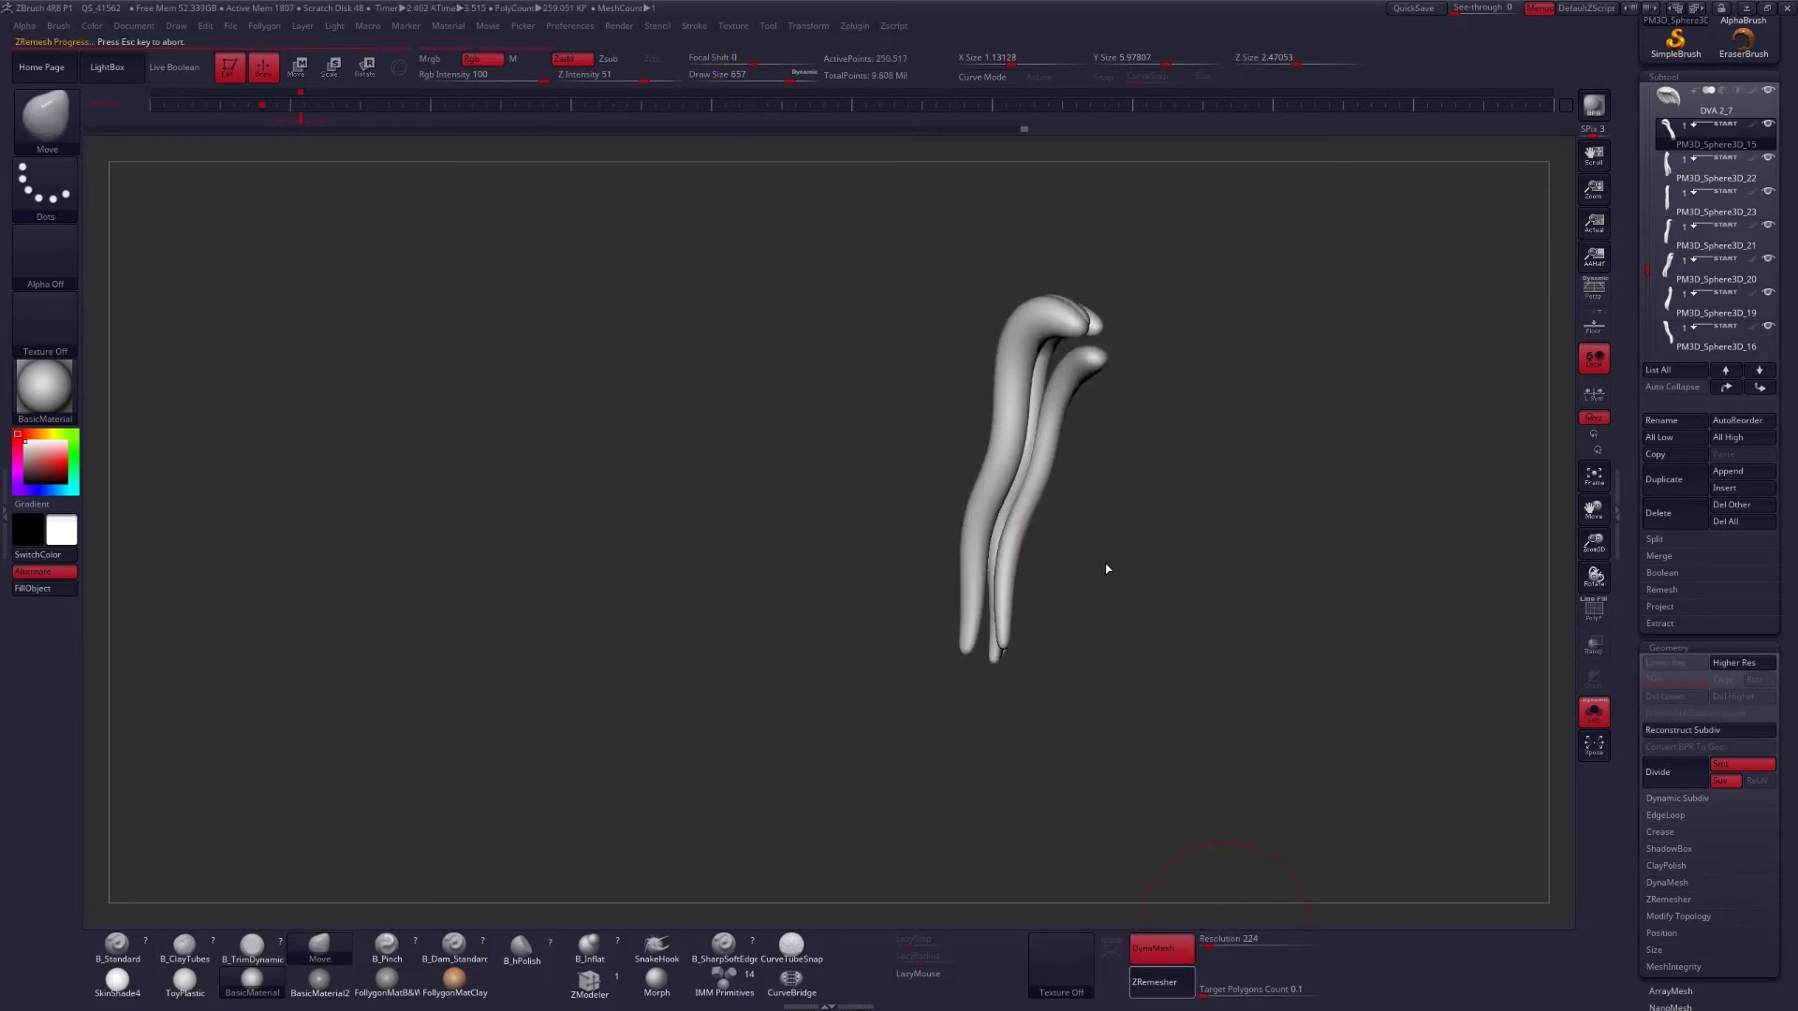
key("ctrl+z")
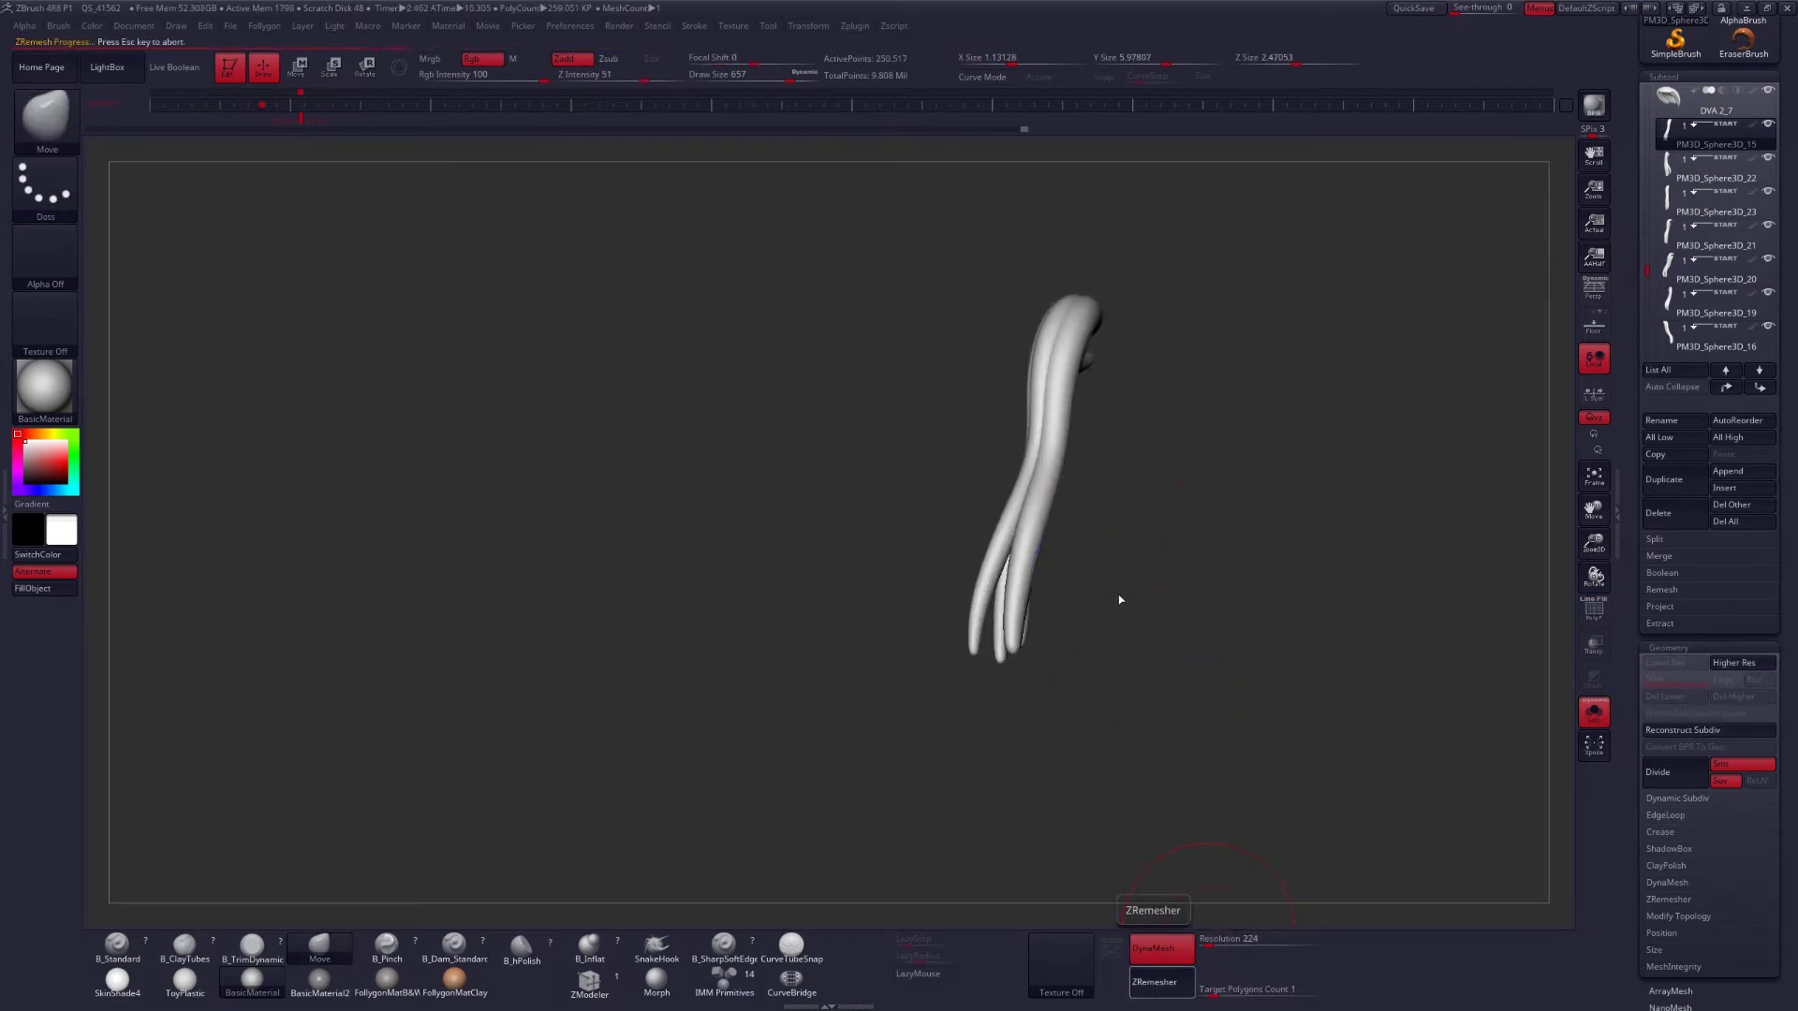
left_click_drag(1117, 590, 1161, 656)
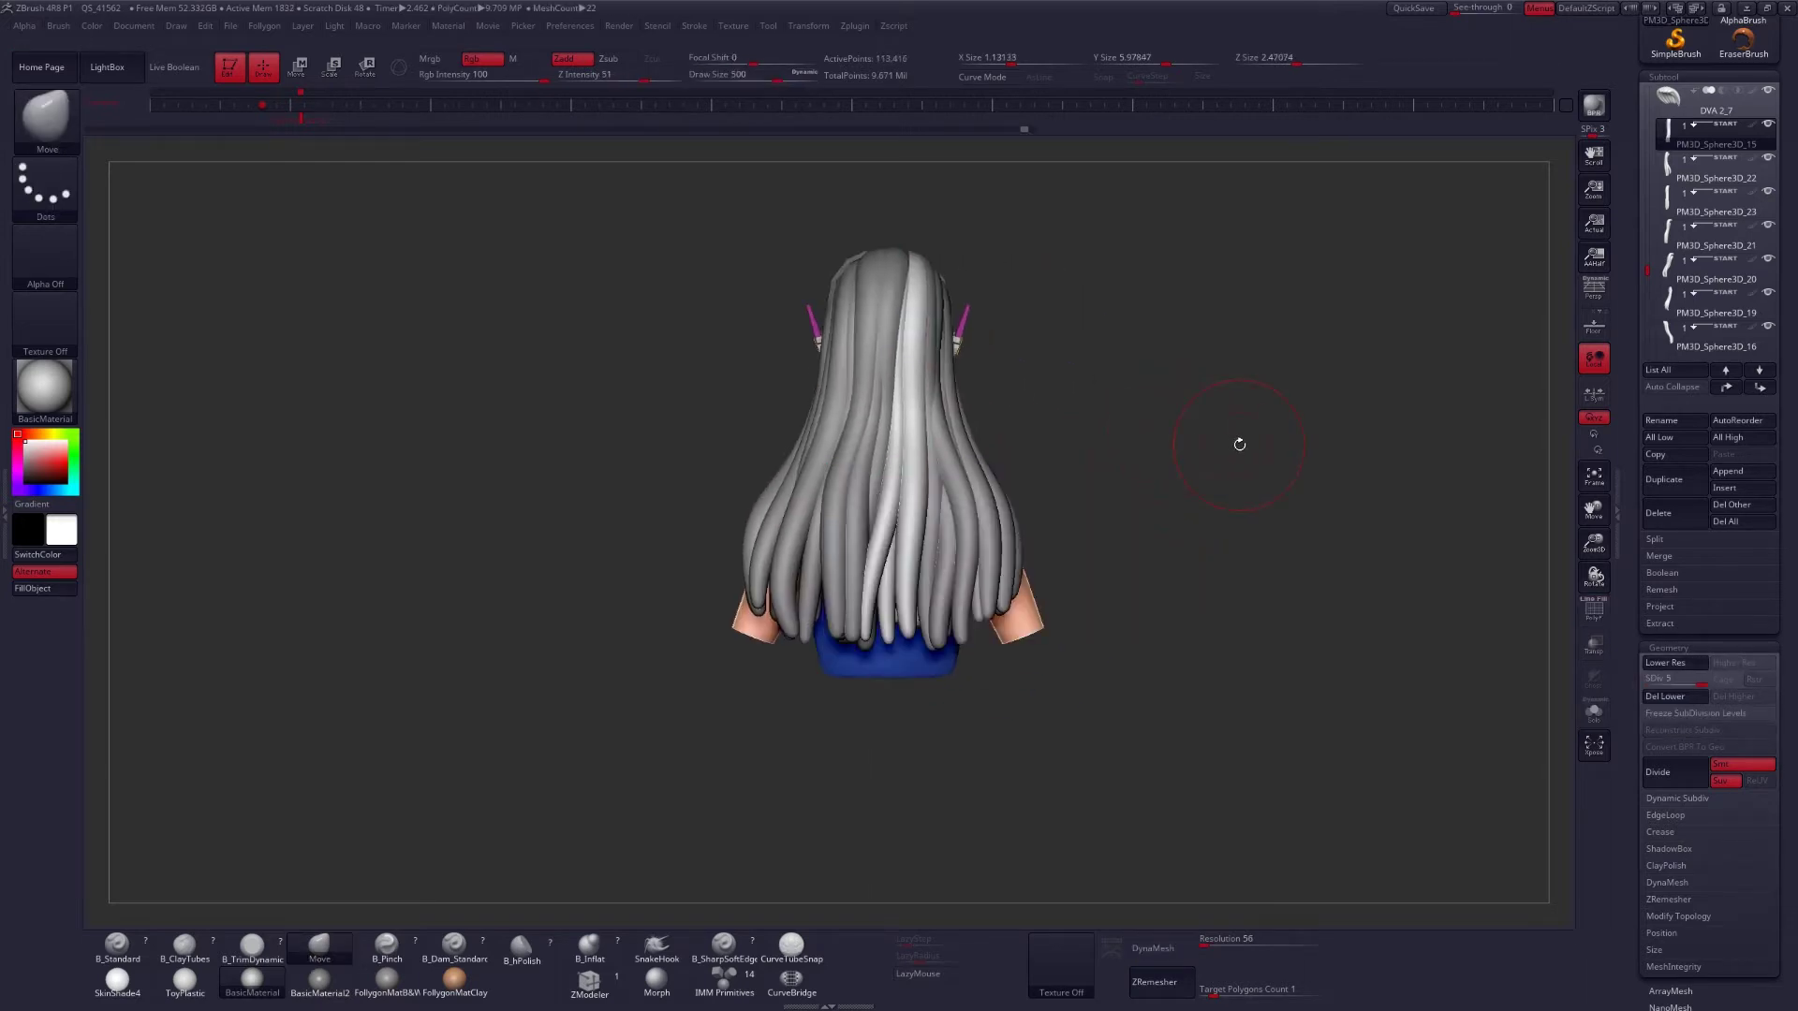
Fuse the PM3D_Sphere3D_15 hair strands with DynaMesh at resolution 224 and ZRemesh the result.
left_click_drag(1240, 444, 1189, 712)
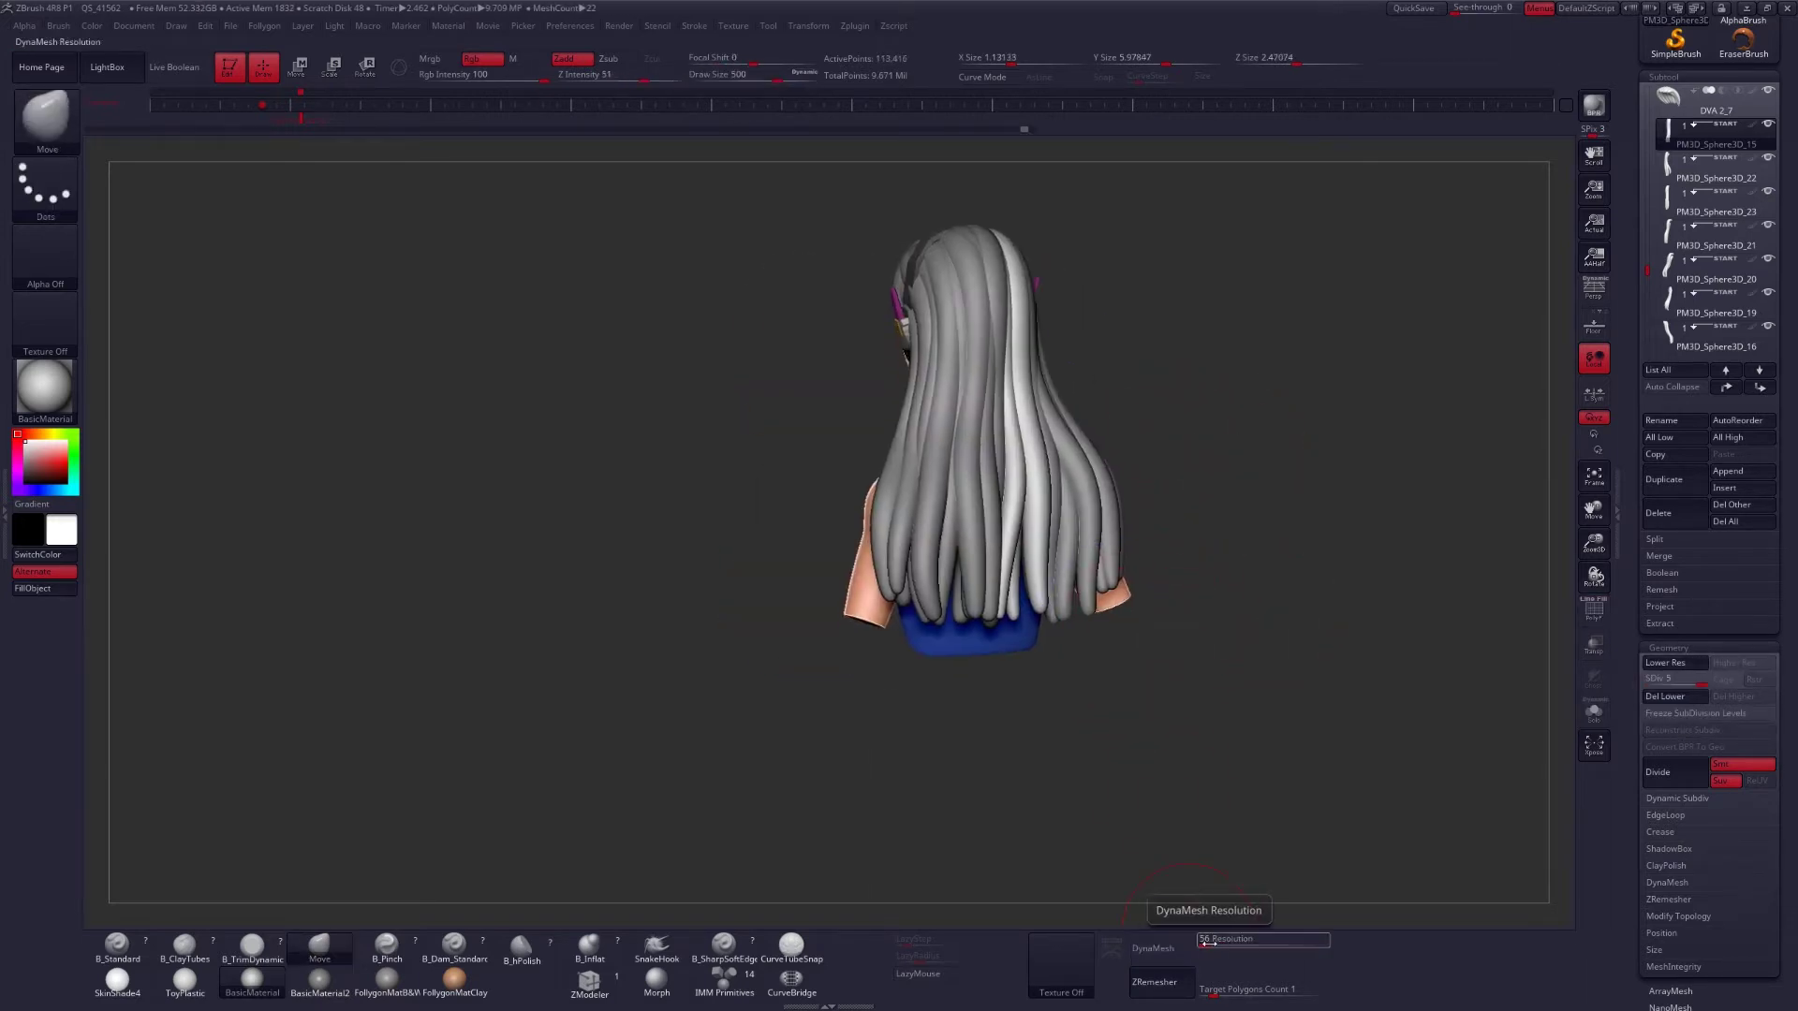
left_click(1189, 950)
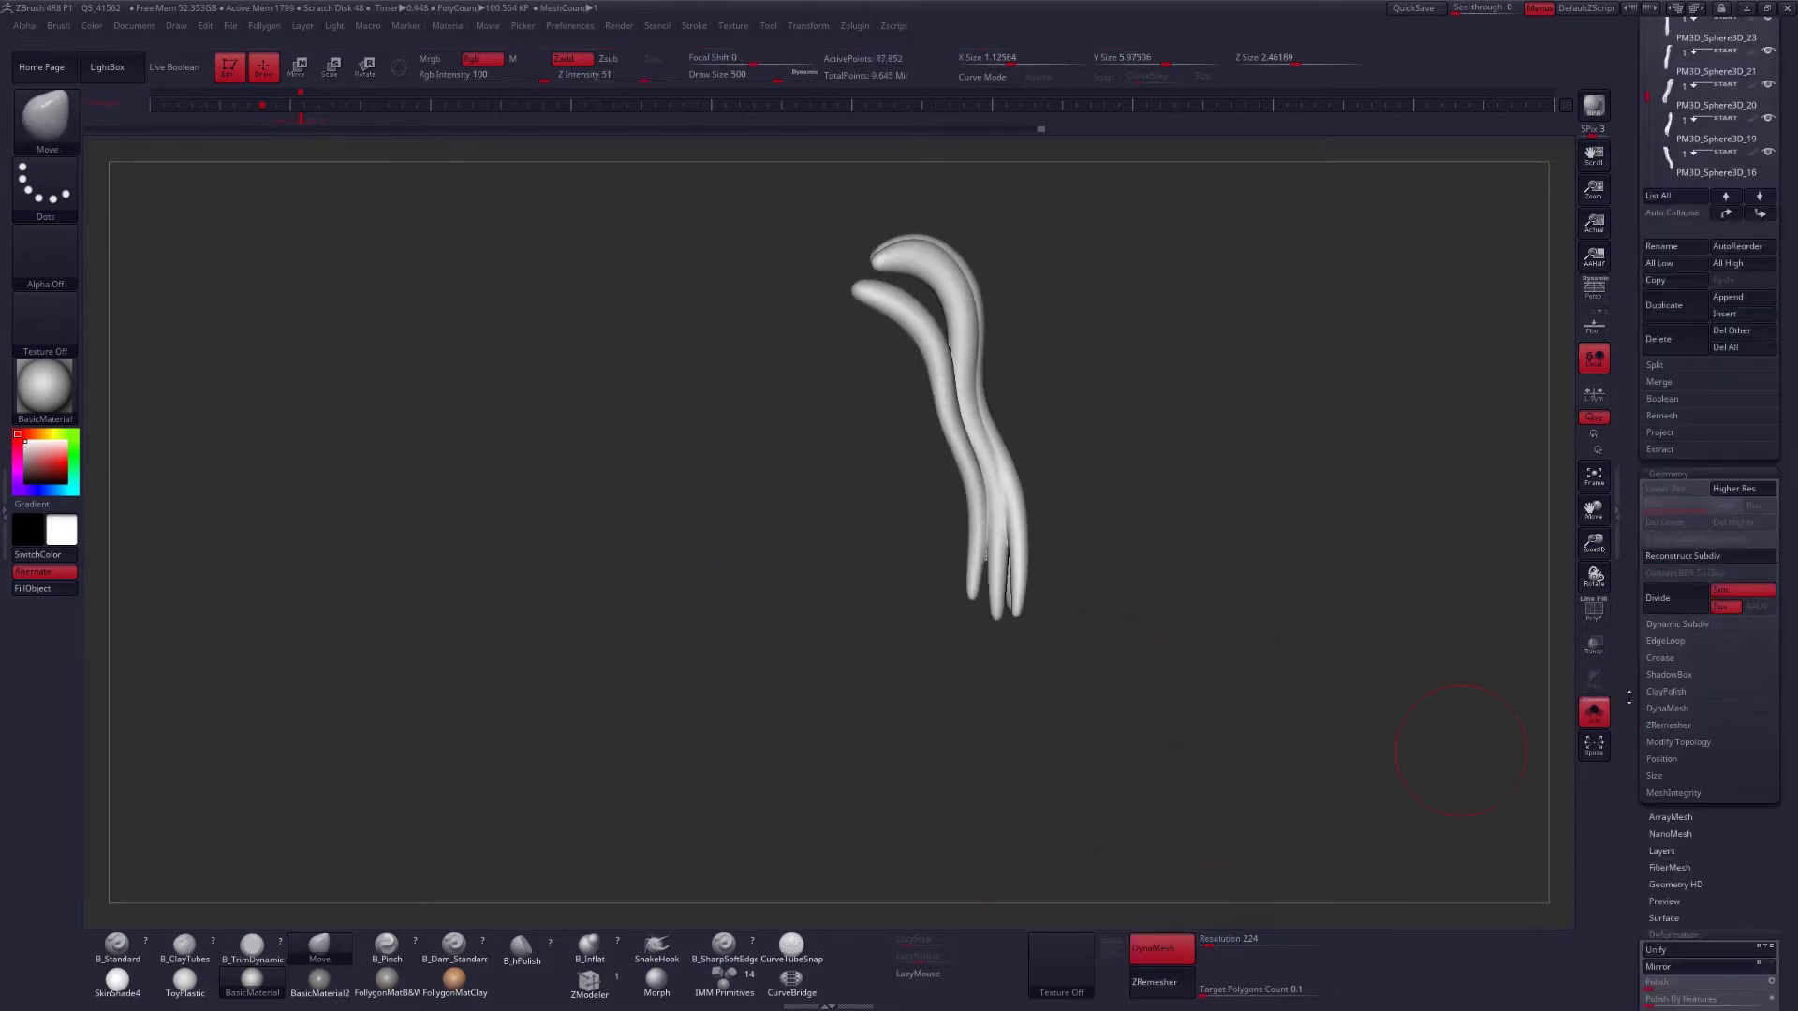
left_click(1161, 982)
Select the next back hair subtools, adjust the ZRemesher target polygon count, and remesh their strands.
key("Down")
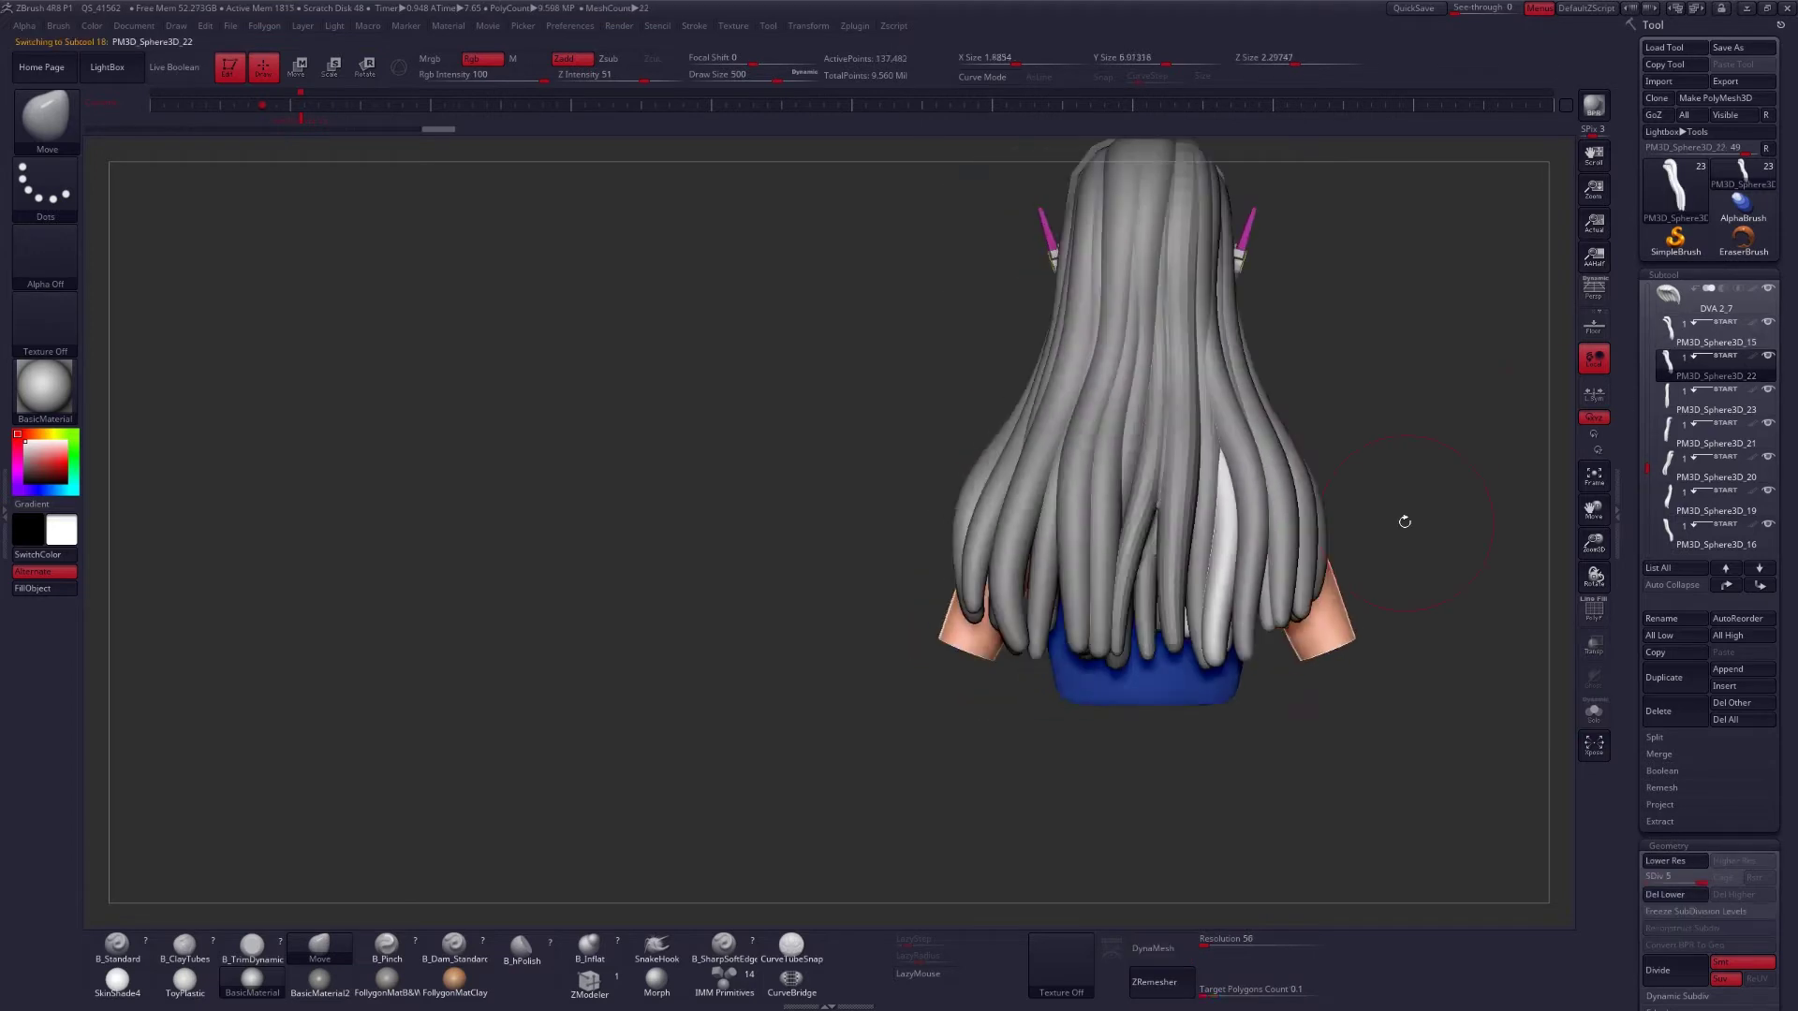
left_click_drag(1245, 991, 1200, 991)
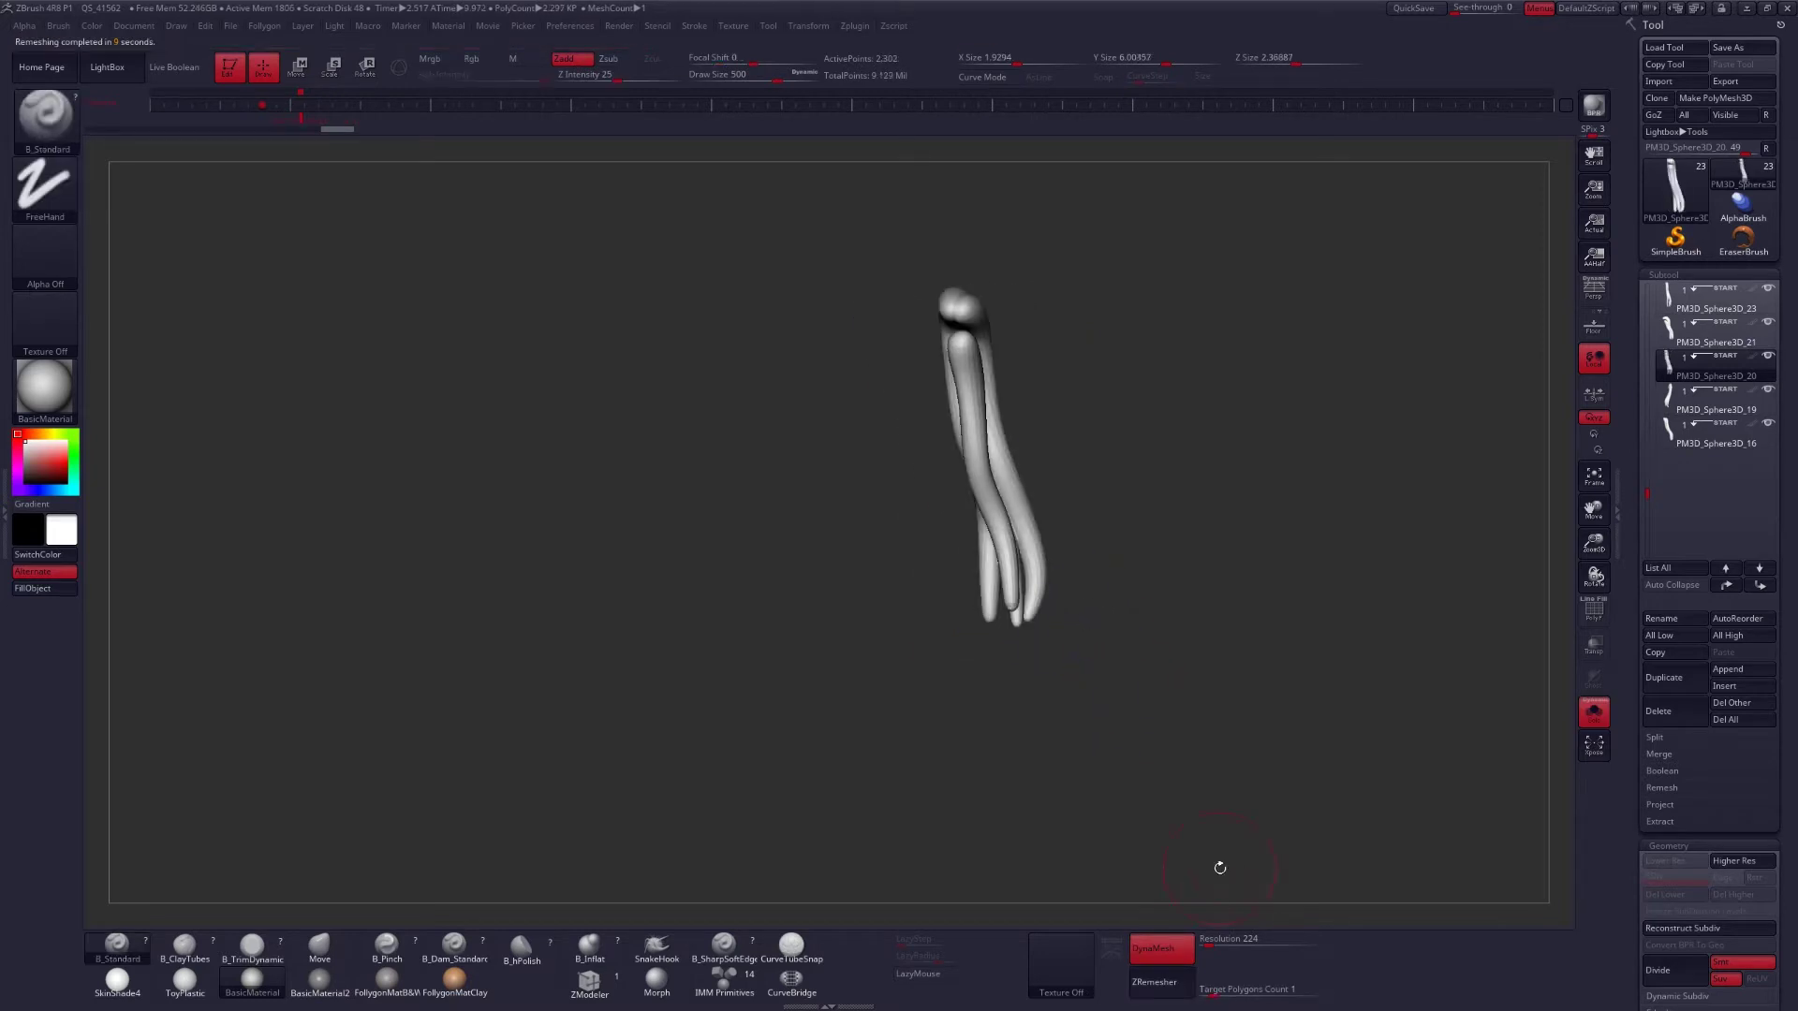
left_click_drag(1220, 874, 1270, 591)
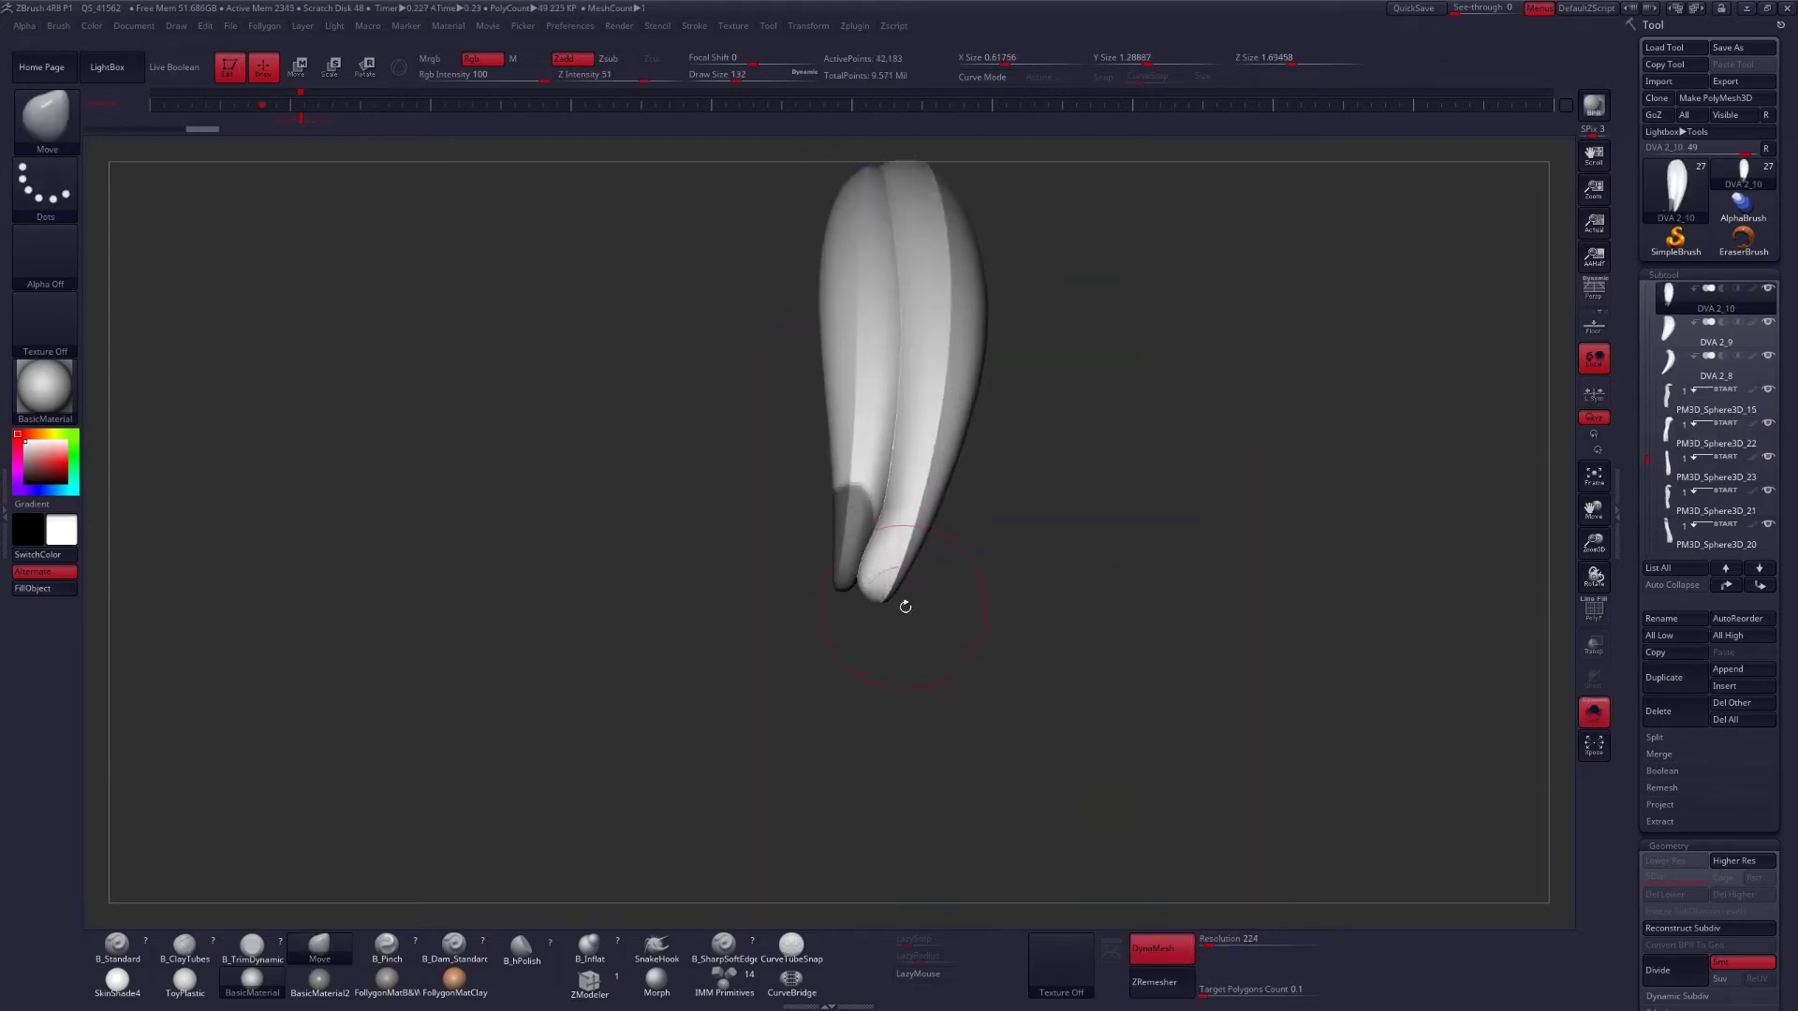
Refine the tips of the isolated paired bang strands with the Move brush.
mouse_move(905, 606)
left_mouse_down()
mouse_move(871, 599)
mouse_move(936, 609)
left_mouse_up()
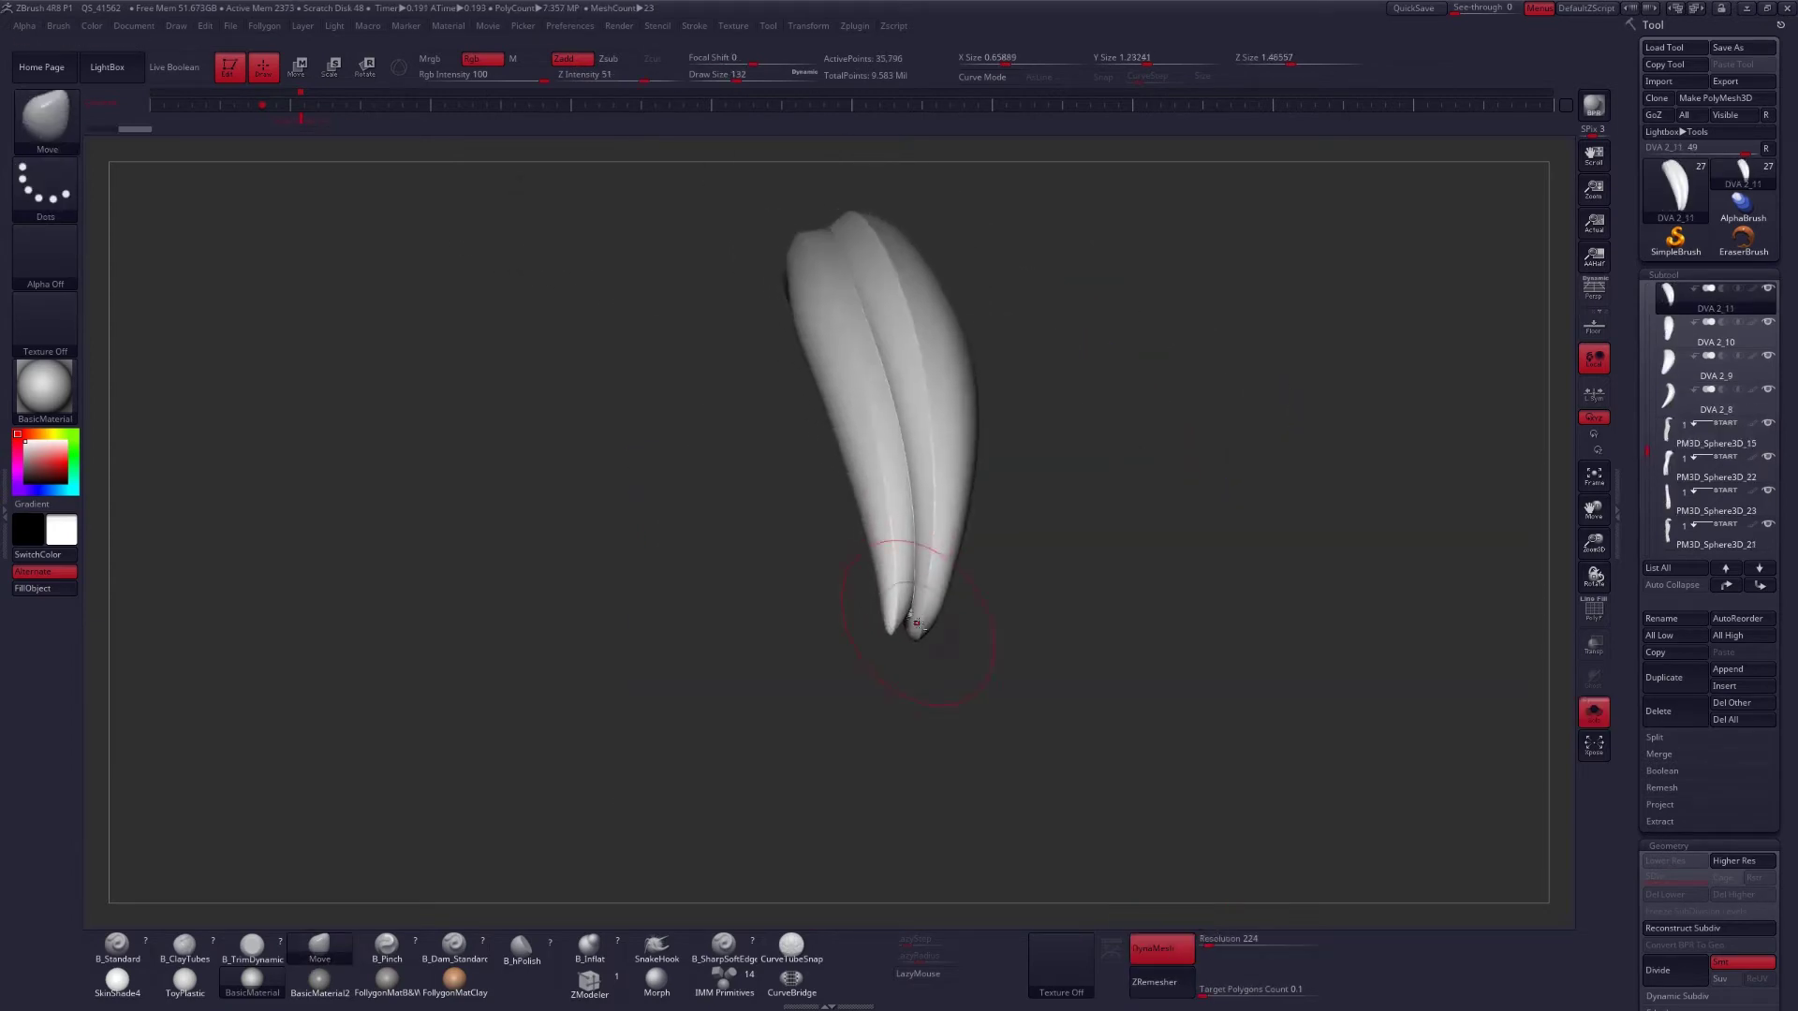
left_click_drag(899, 609, 843, 642)
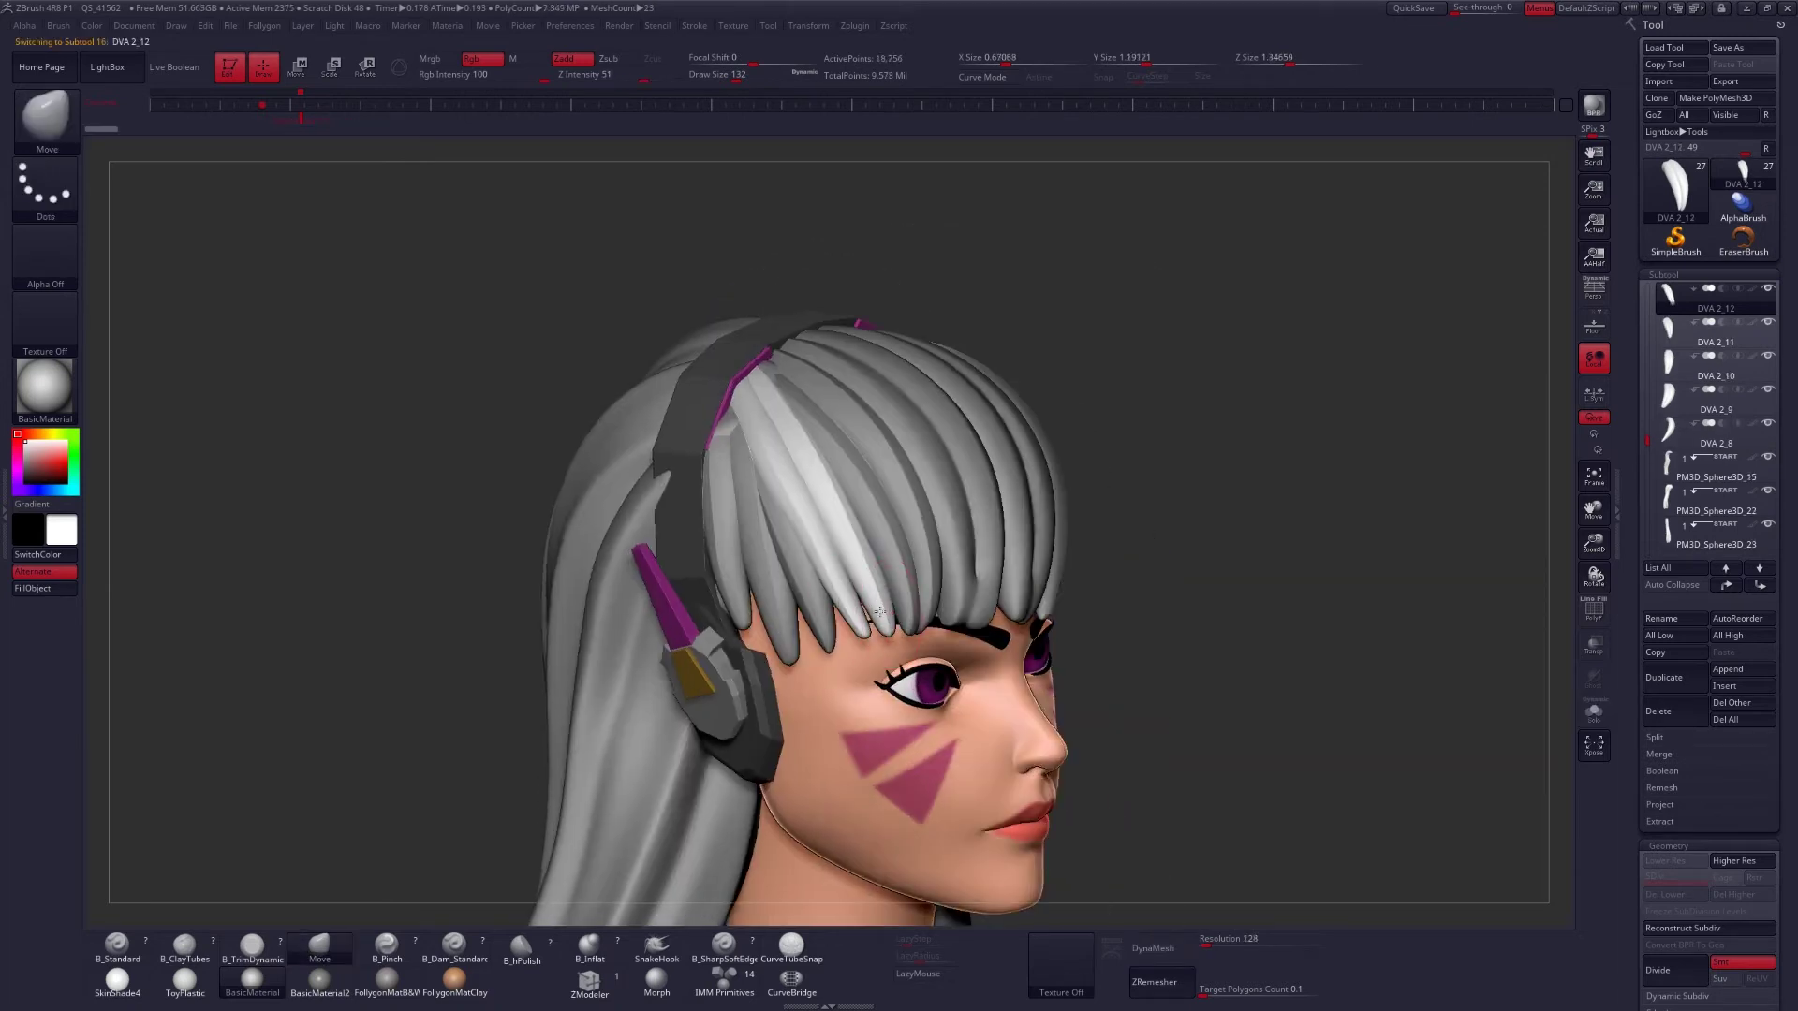
Smooth the DVA 2_12 bang strand where its paired tips join and fill its surface with the ClayTubes brush.
key("shift+s")
mouse_move(878, 612)
left_mouse_down()
mouse_move(915, 598)
mouse_move(876, 618)
left_mouse_up()
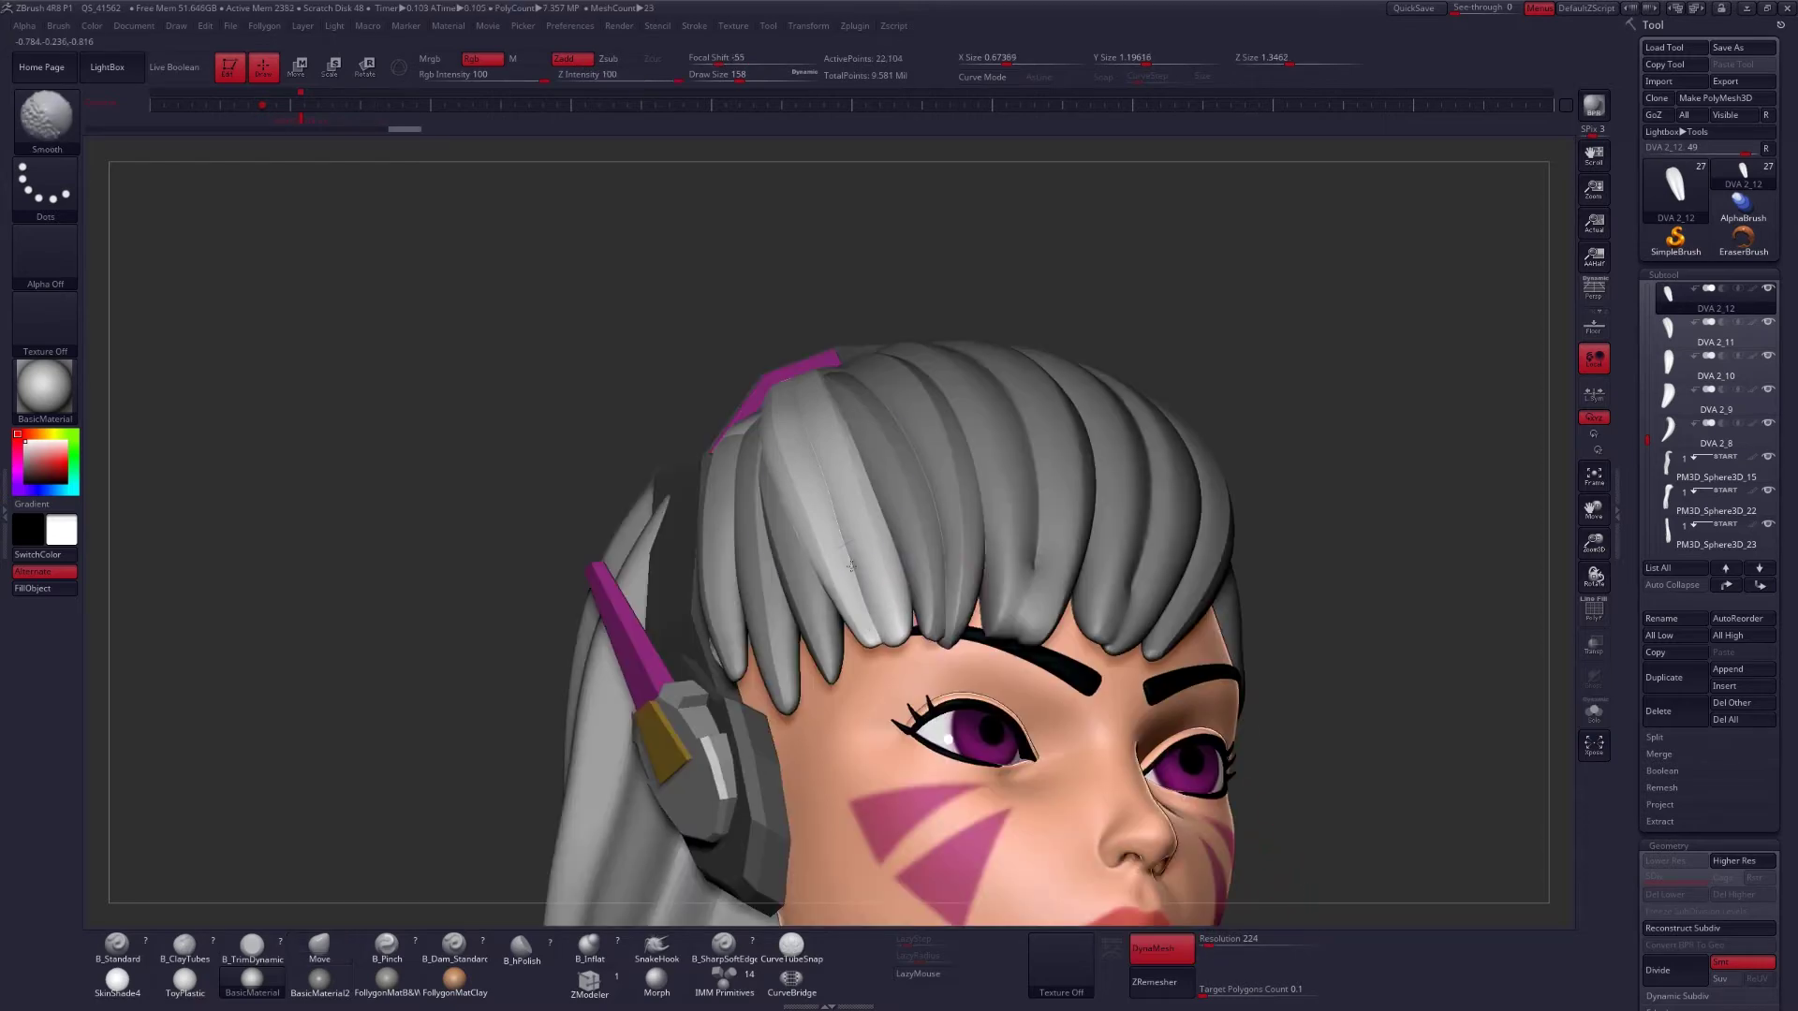
left_click_drag(1143, 582, 1205, 578)
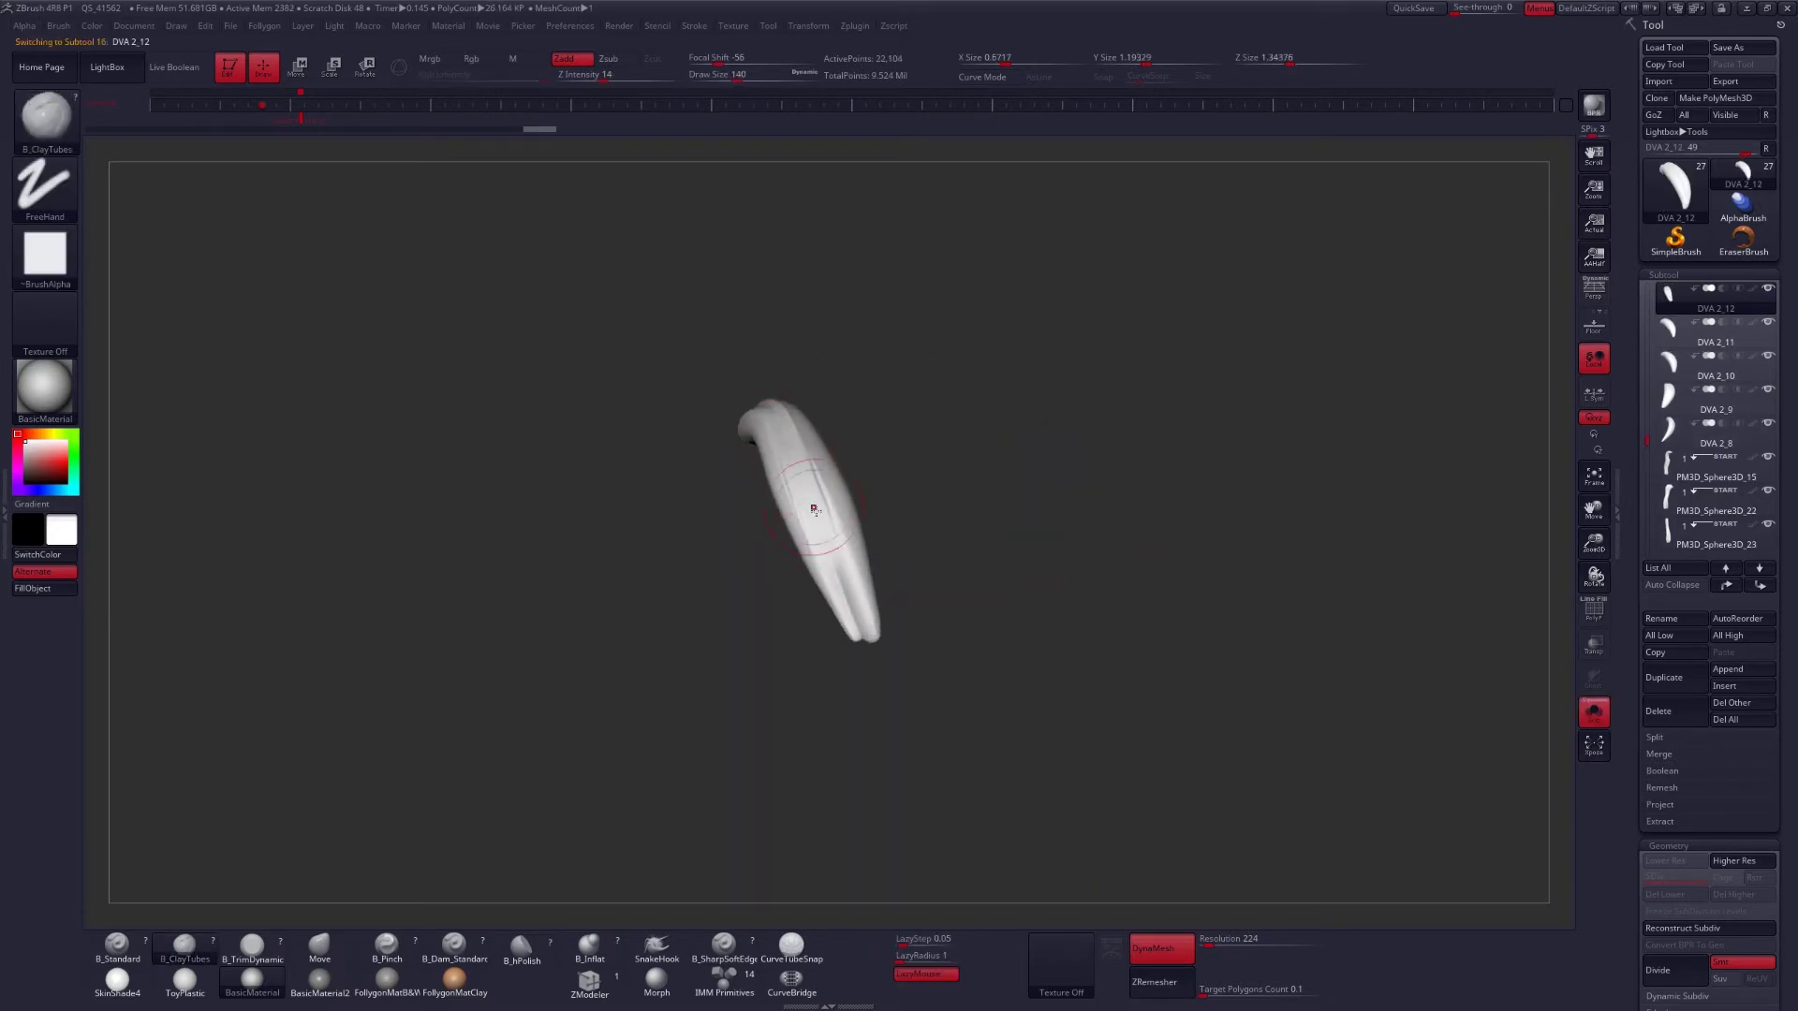
left_click_drag(813, 509, 769, 397)
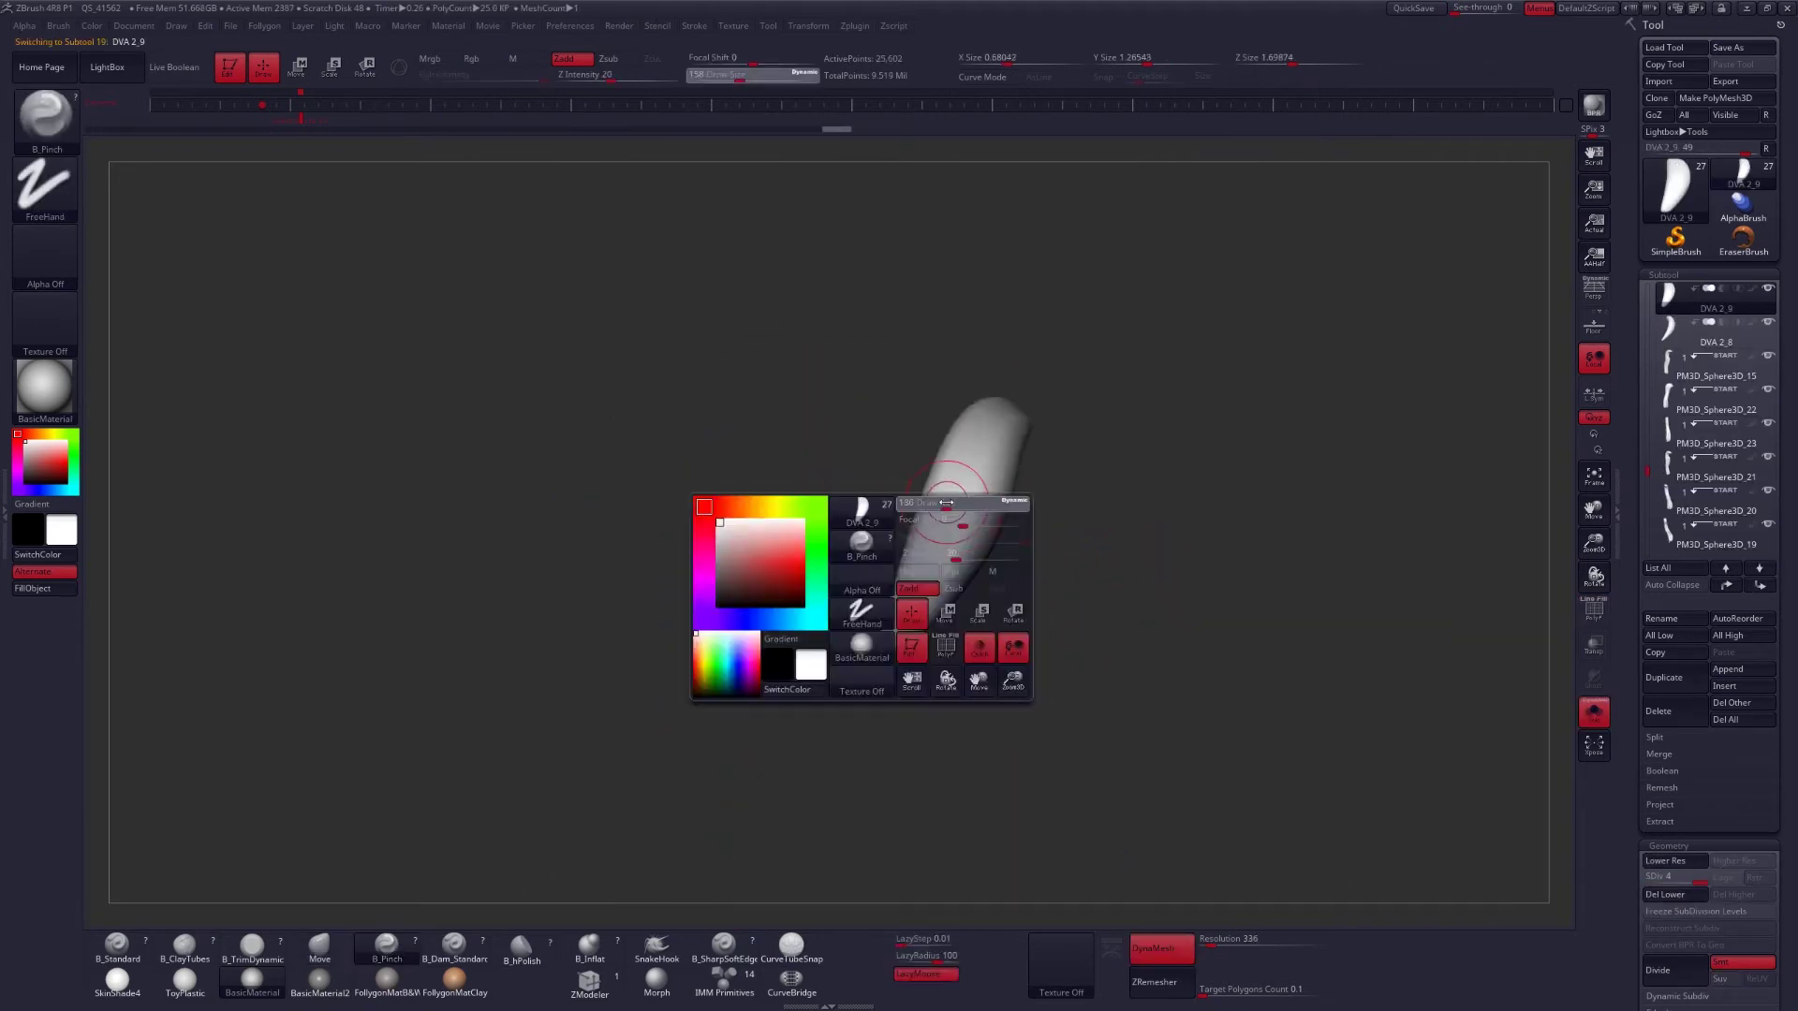
Pinch a ridge along the DVA 2_9 bang strand with the Pinch brush.
left_click_drag(853, 637, 967, 479)
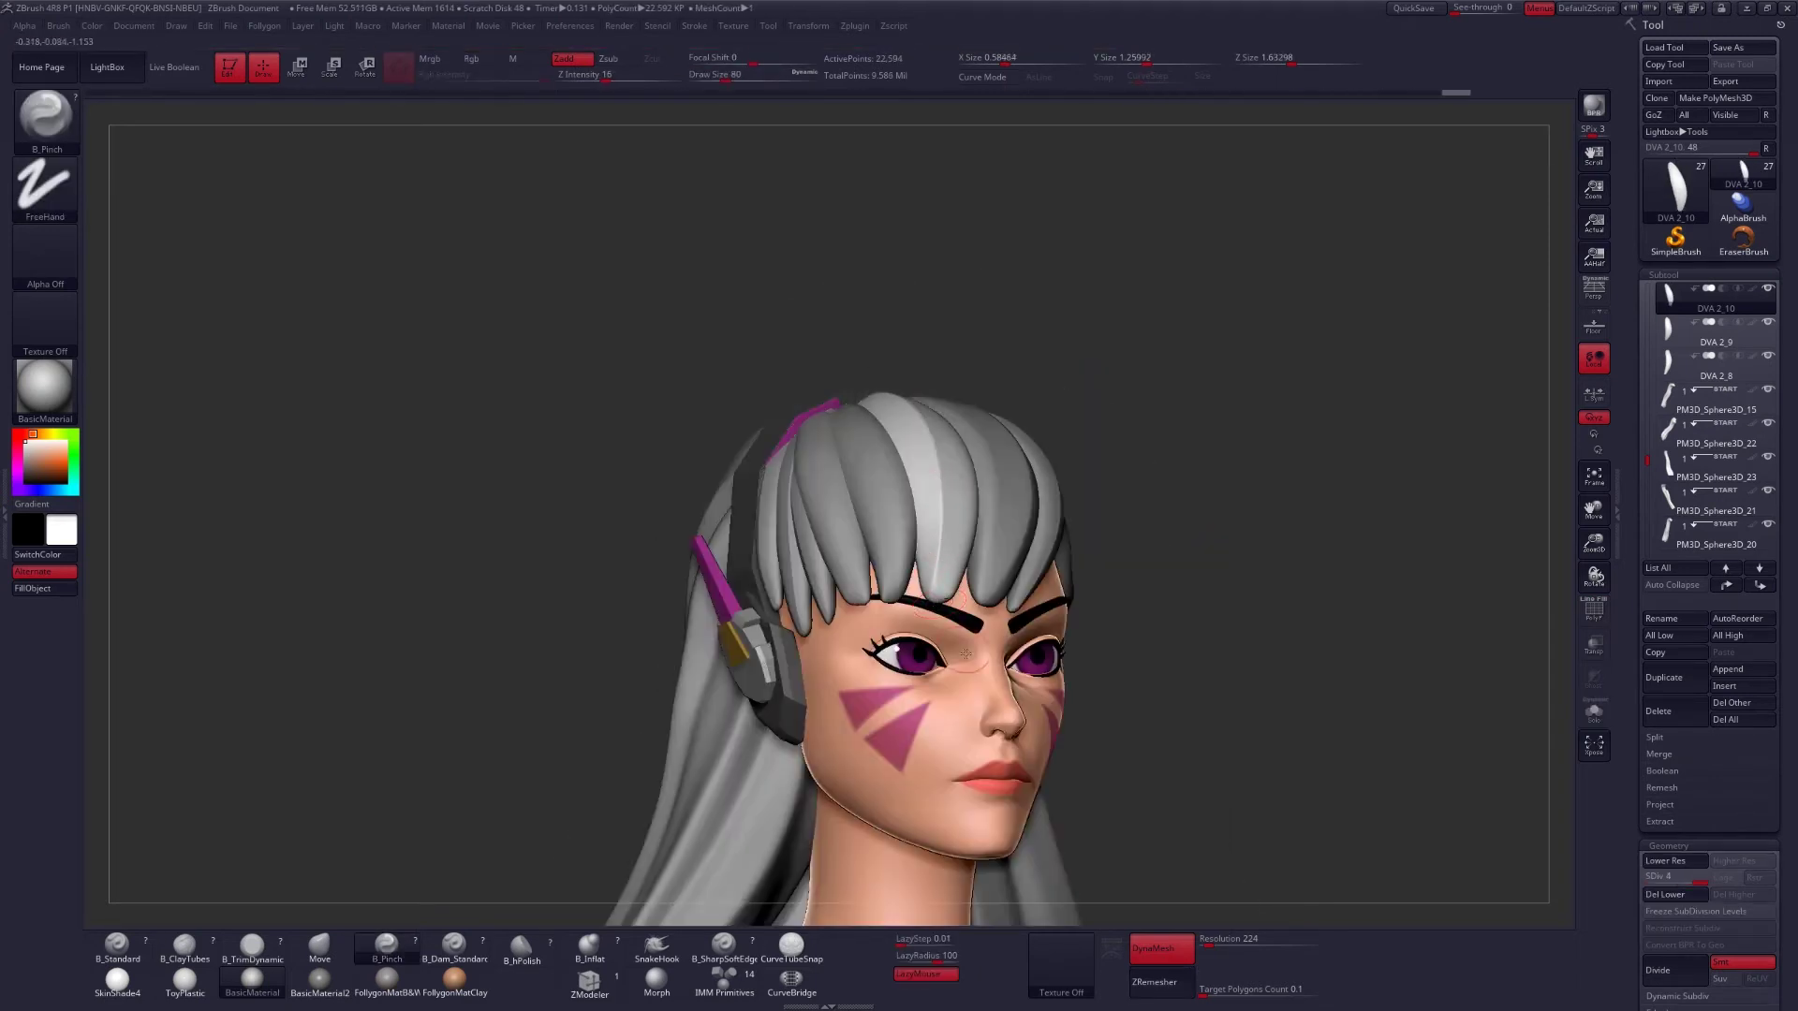
key("ctrl")
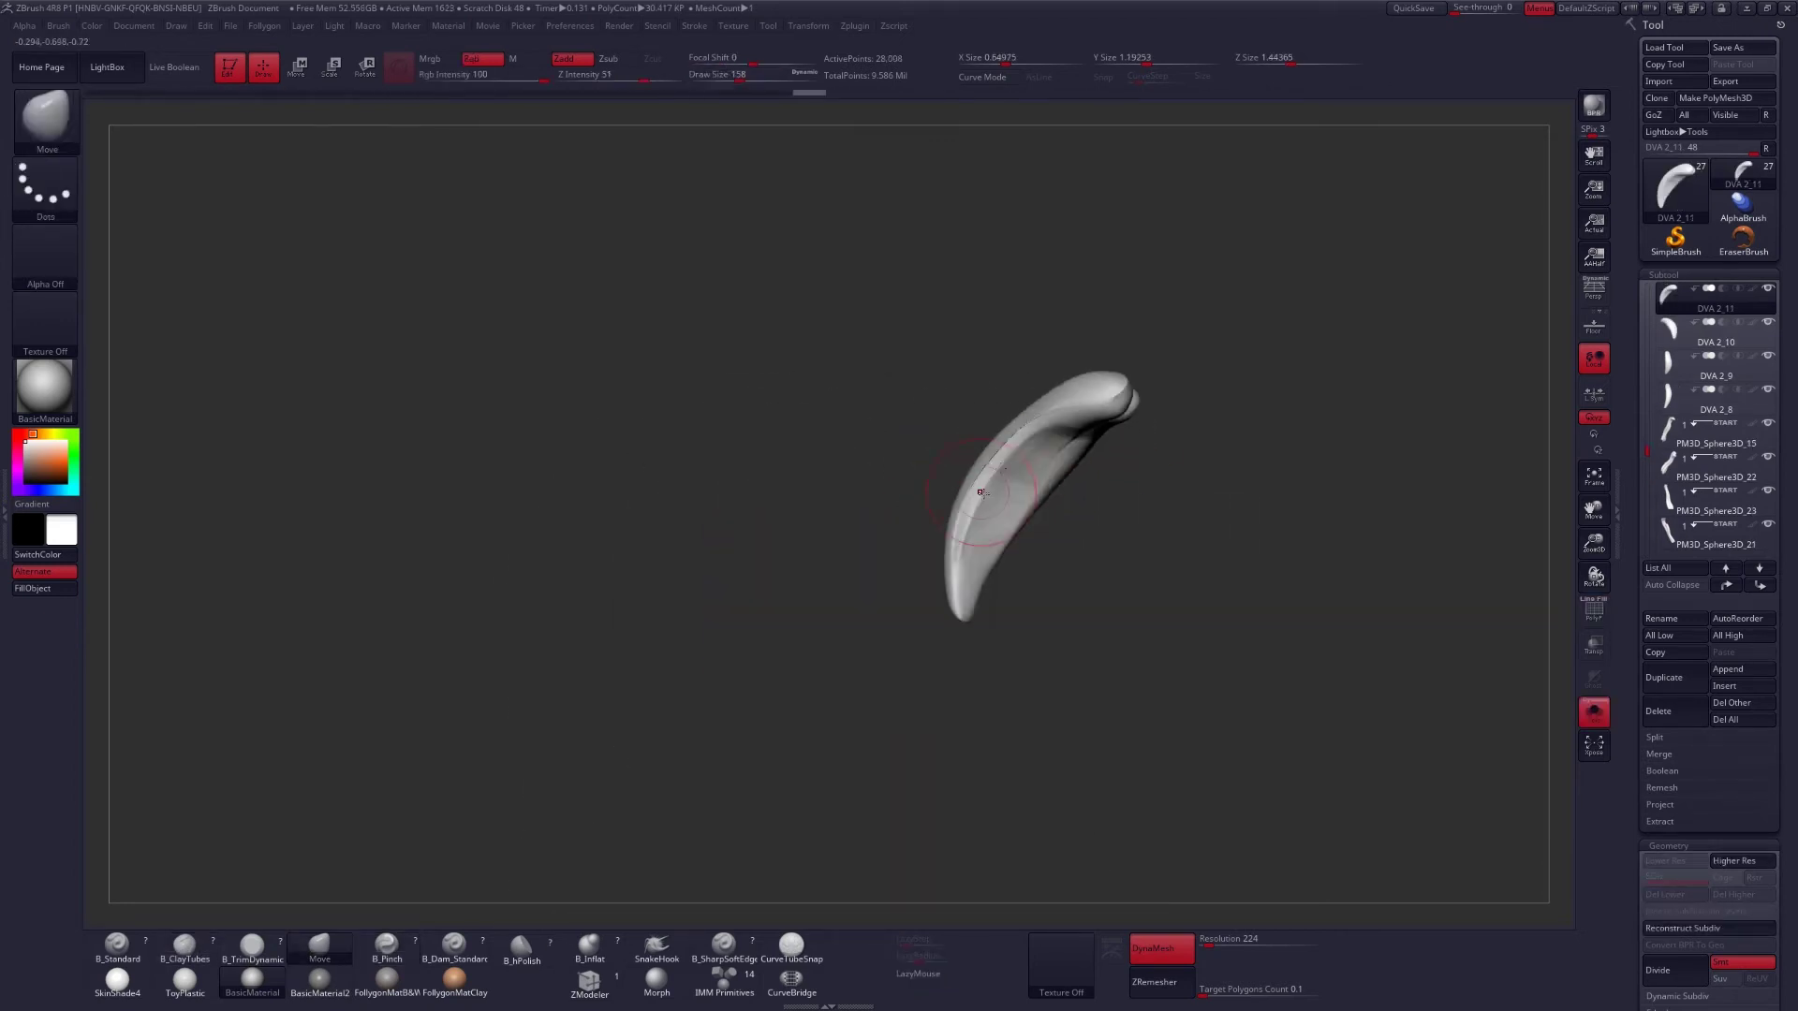
Reshape the isolated DVA 2_11 bang strand, ZRemesh it, and pinch a ridge along its length.
left_click_drag(1218, 437, 984, 417)
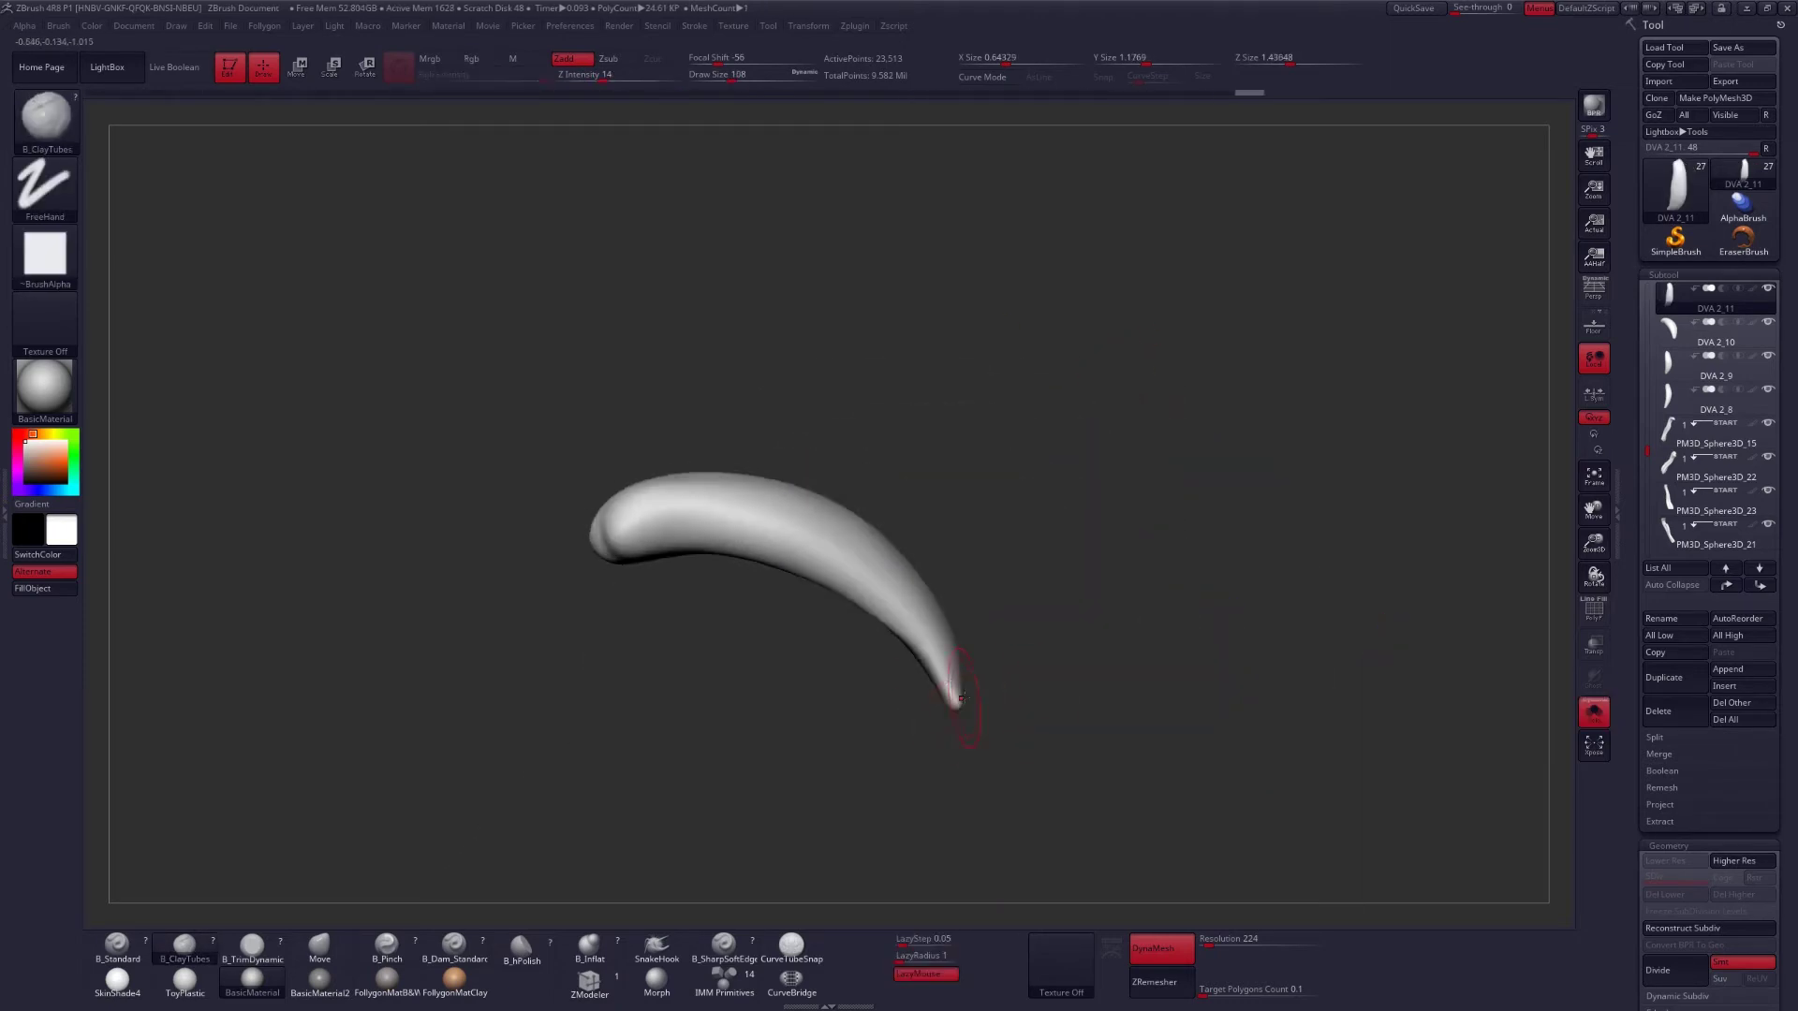
key("r")
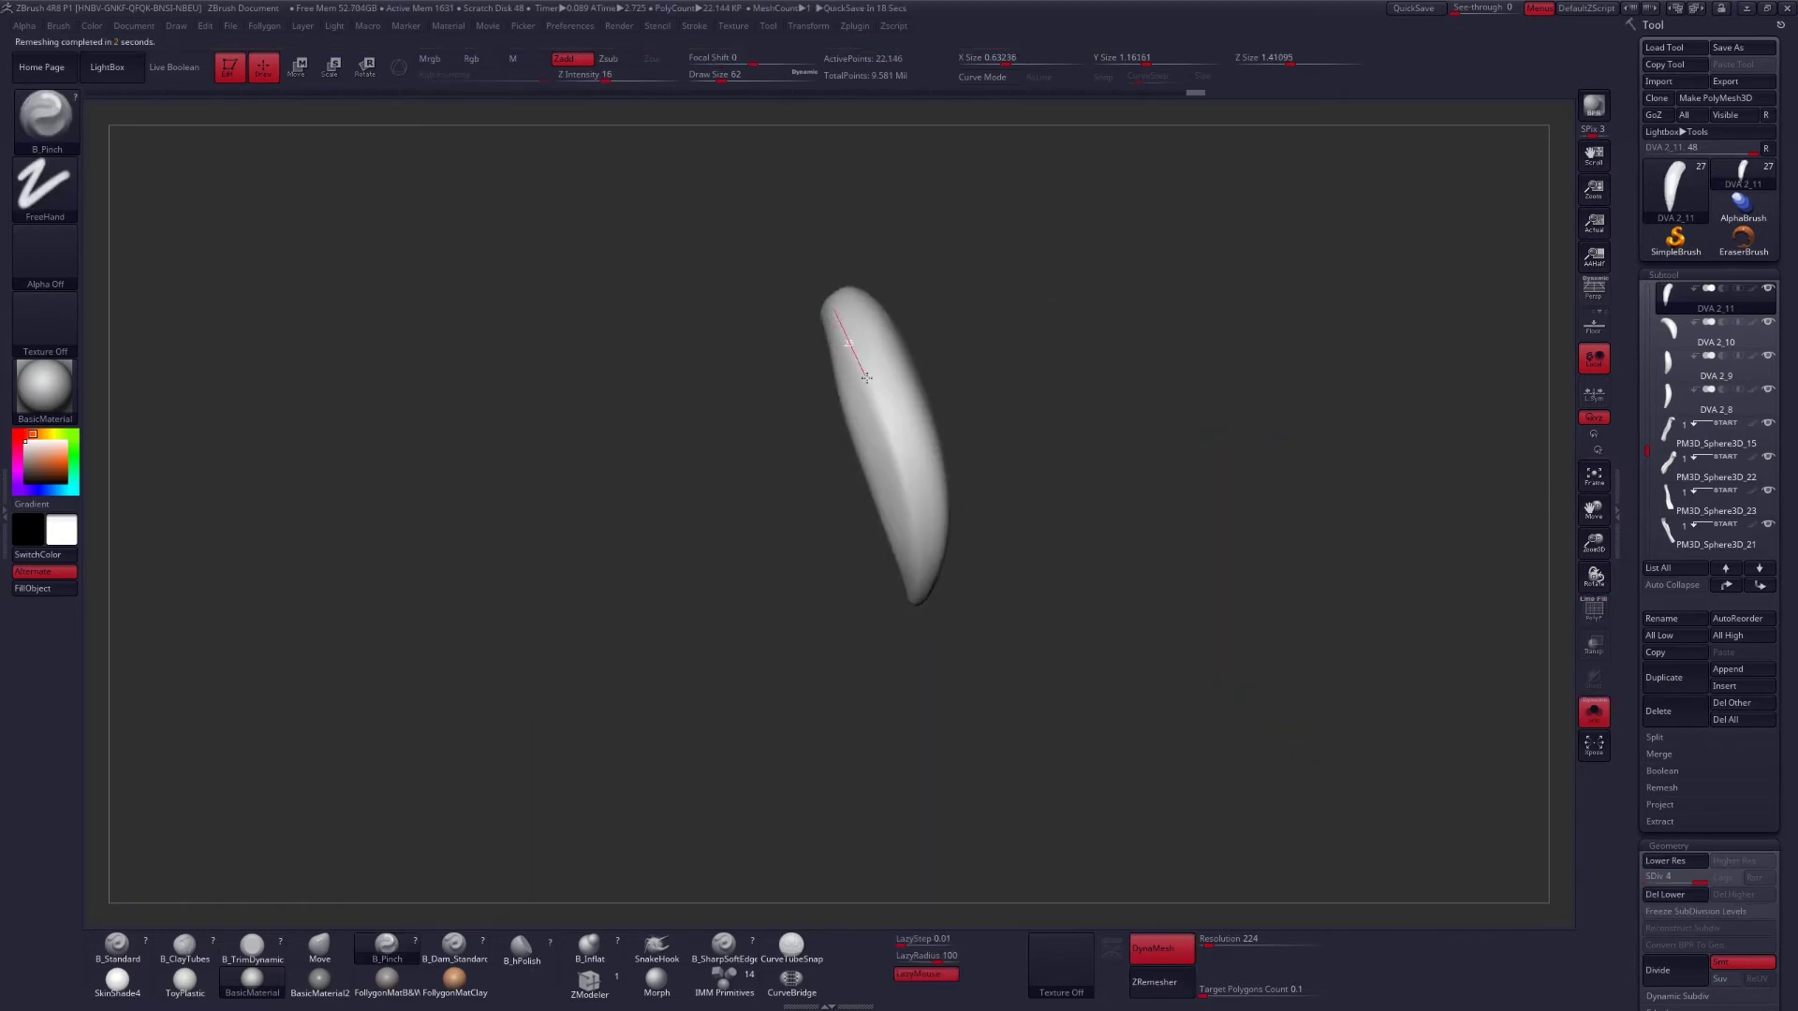
key("space")
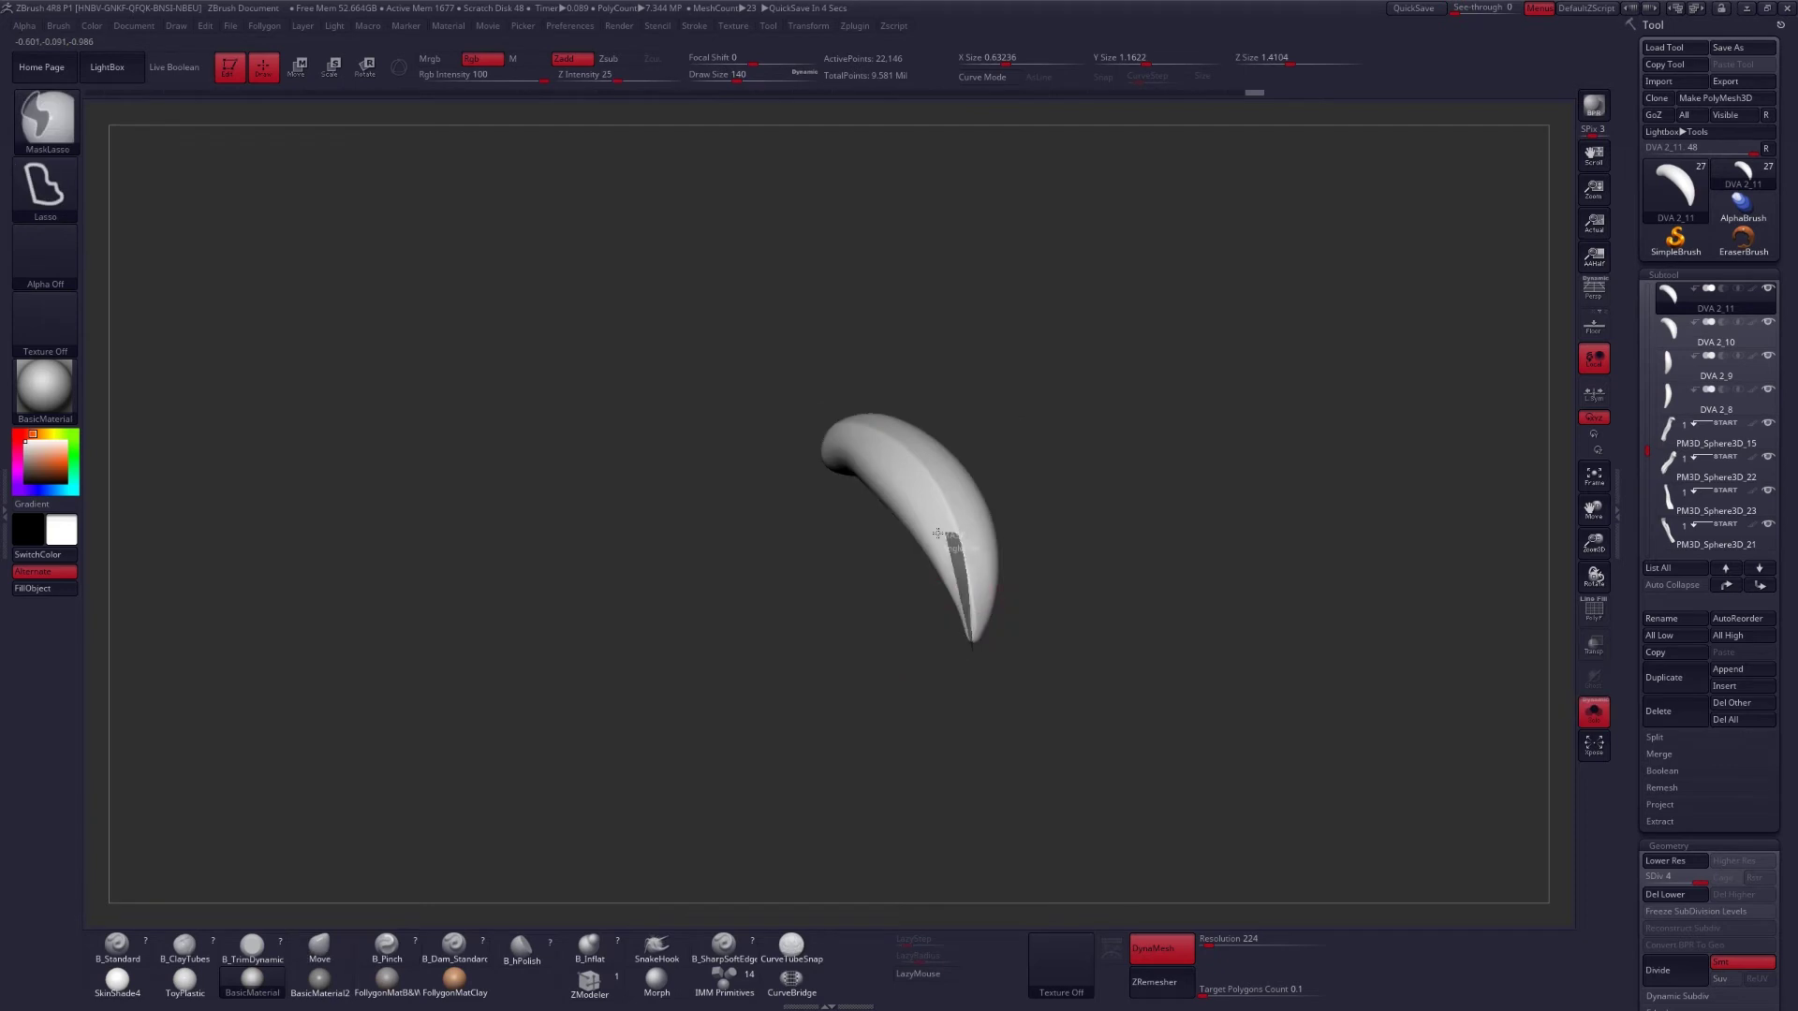
key("space")
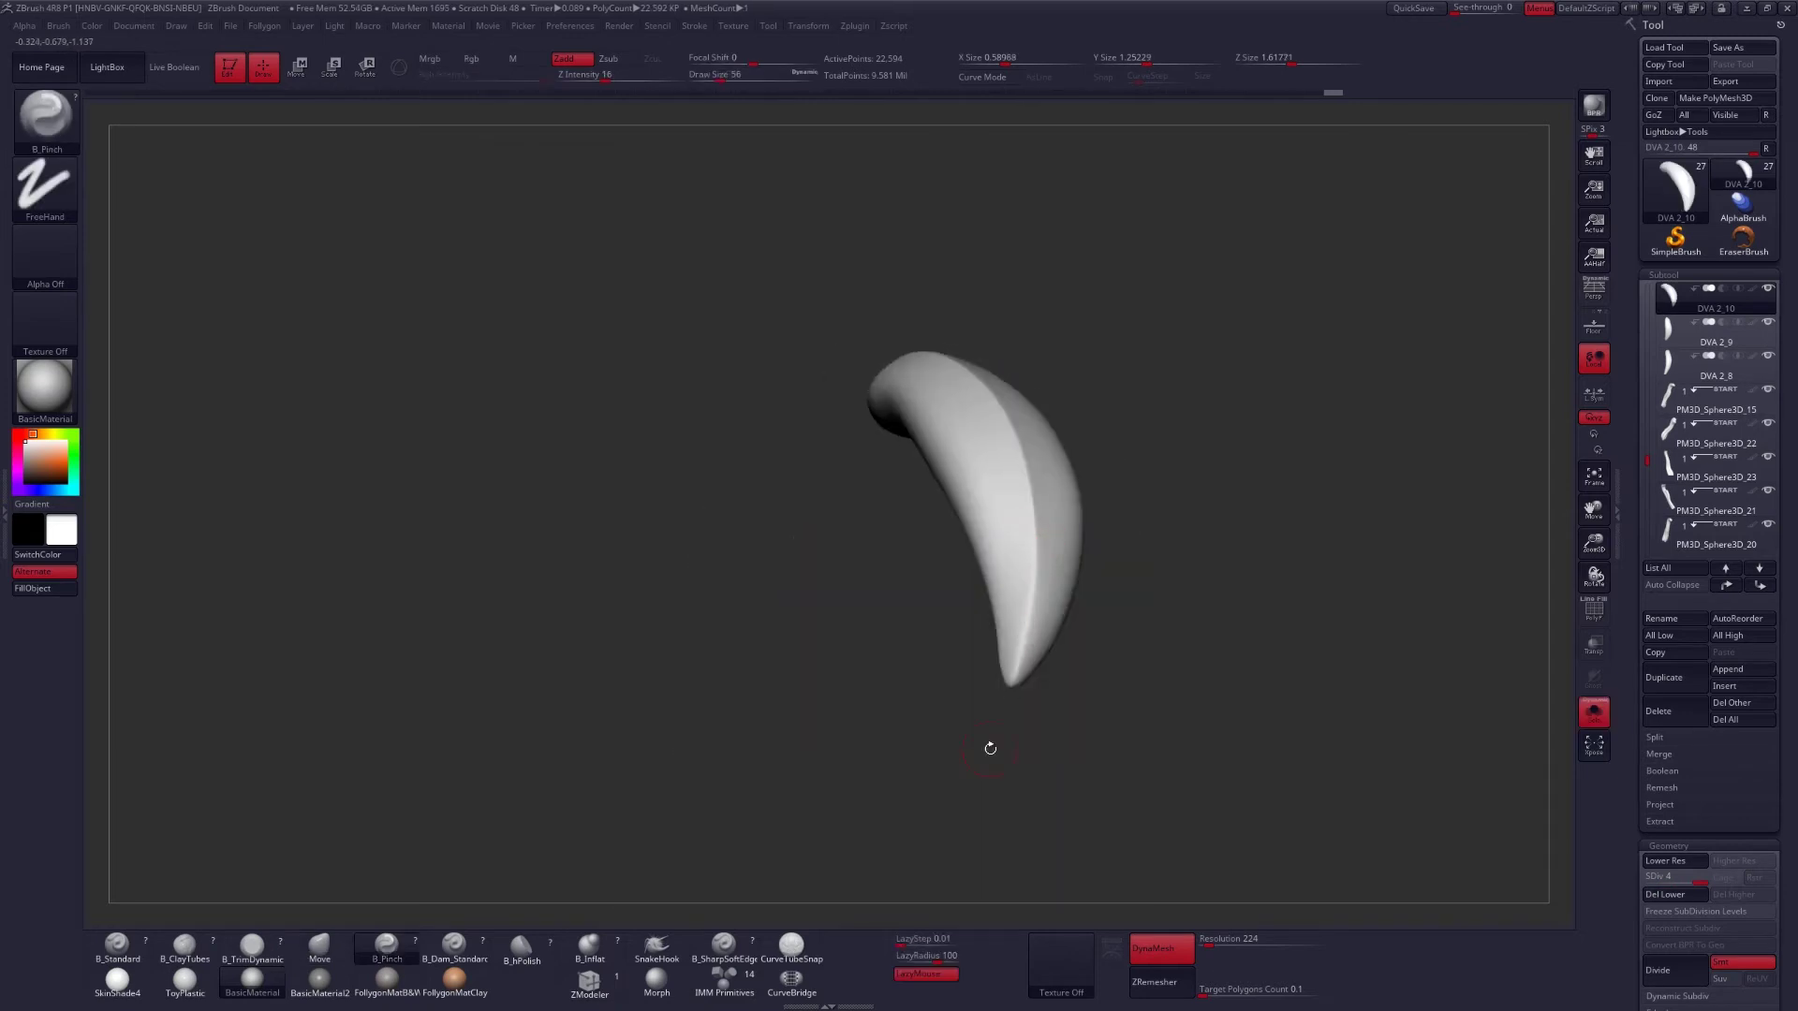
Sharpen the ridges and pointed tips of the DVA 2_10 and DVA 2_9 bang strands with the Pinch brush.
left_click_drag(990, 748, 1011, 679)
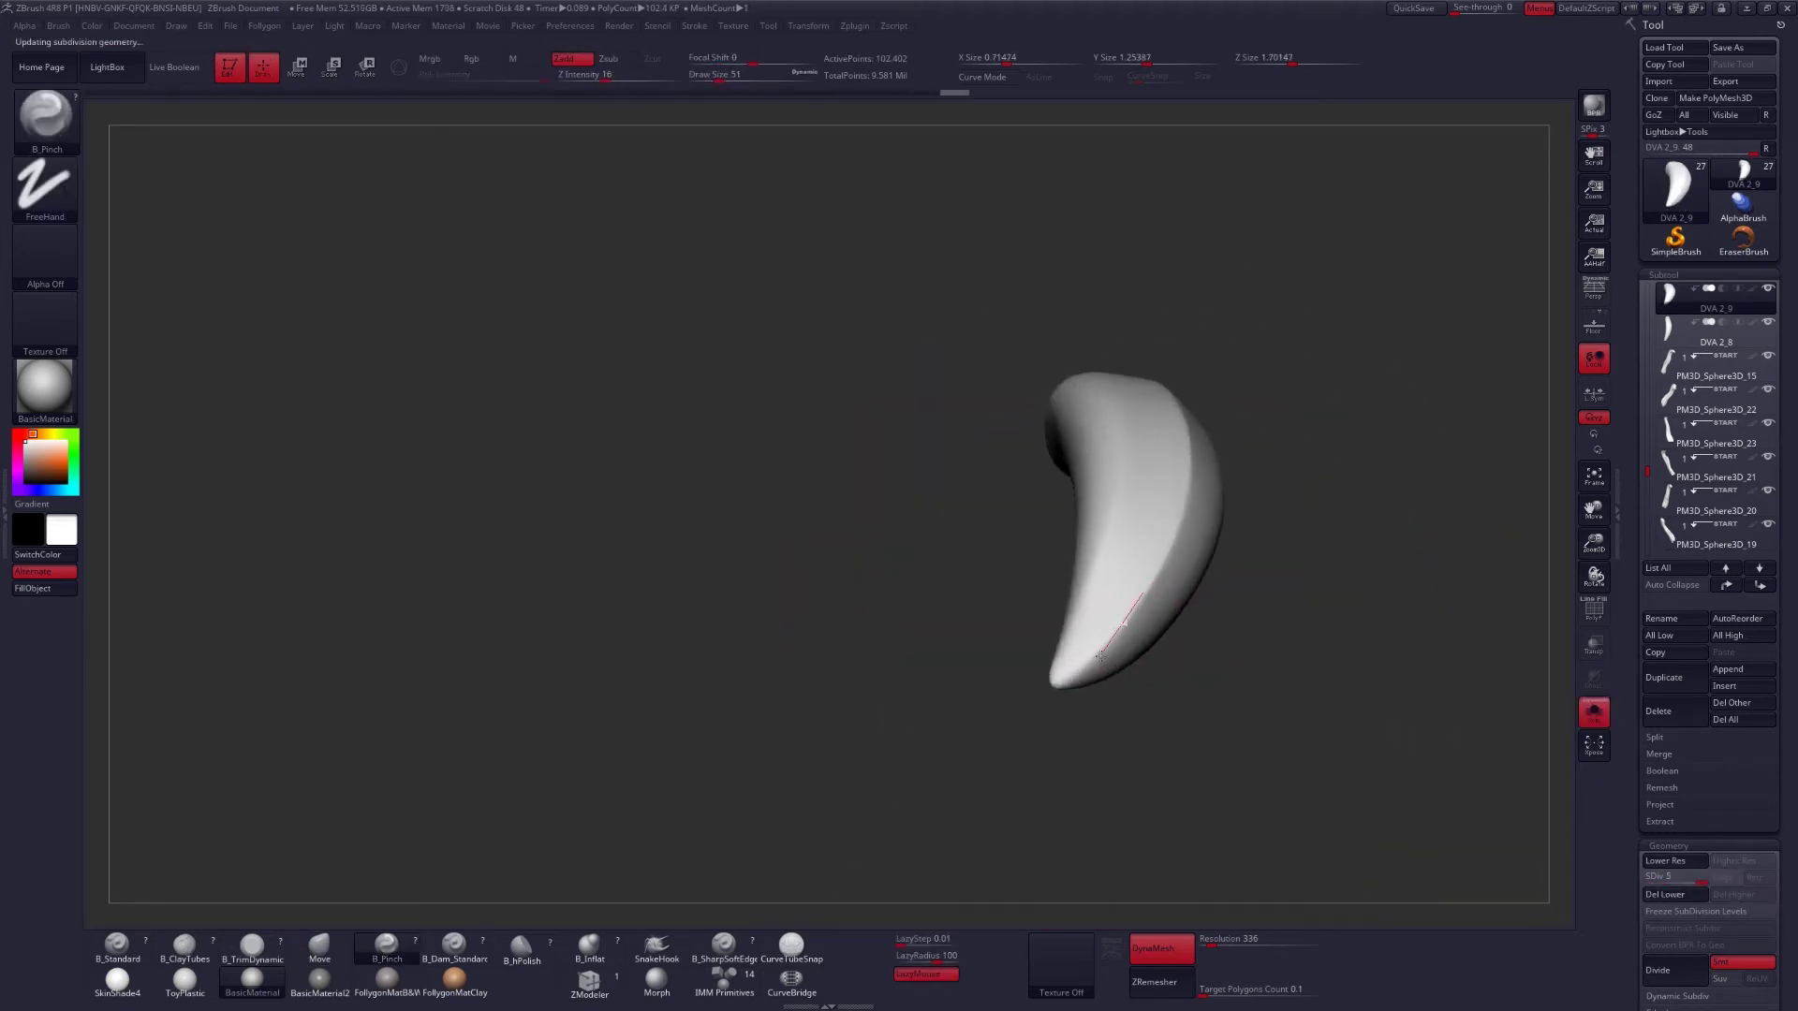
left_click_drag(1054, 682, 1198, 618)
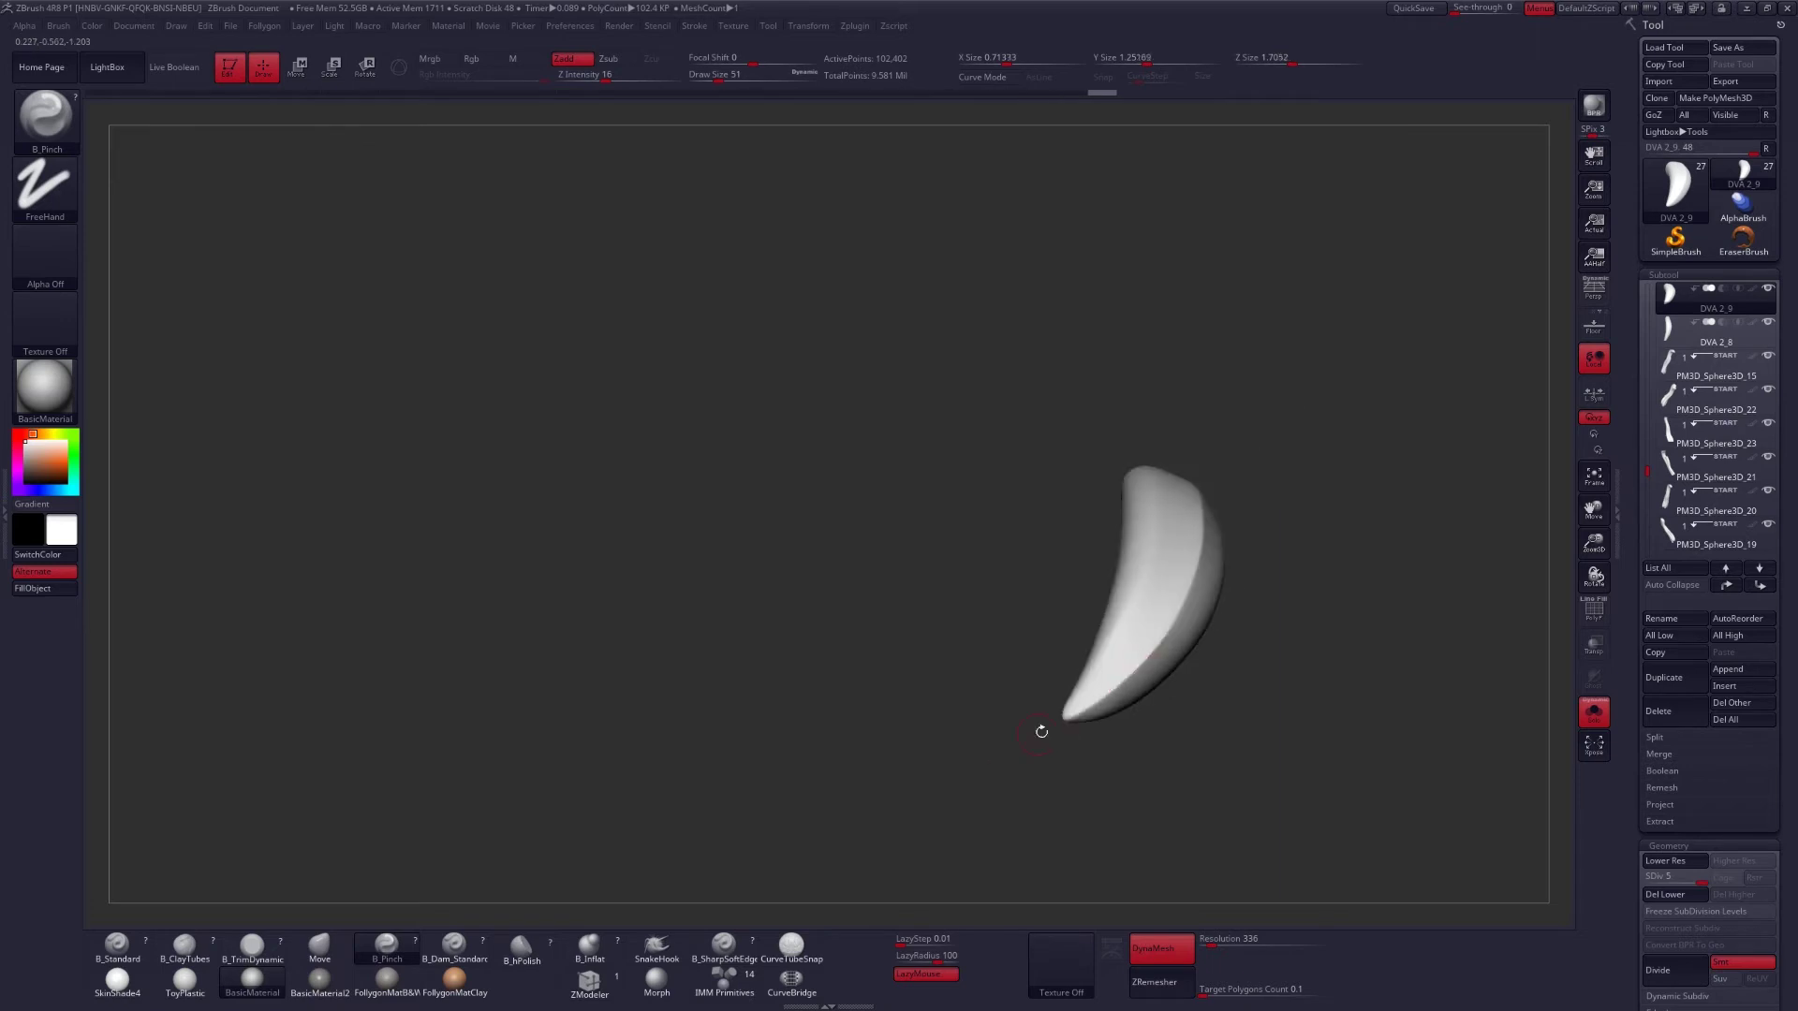
key("alt+shift+s")
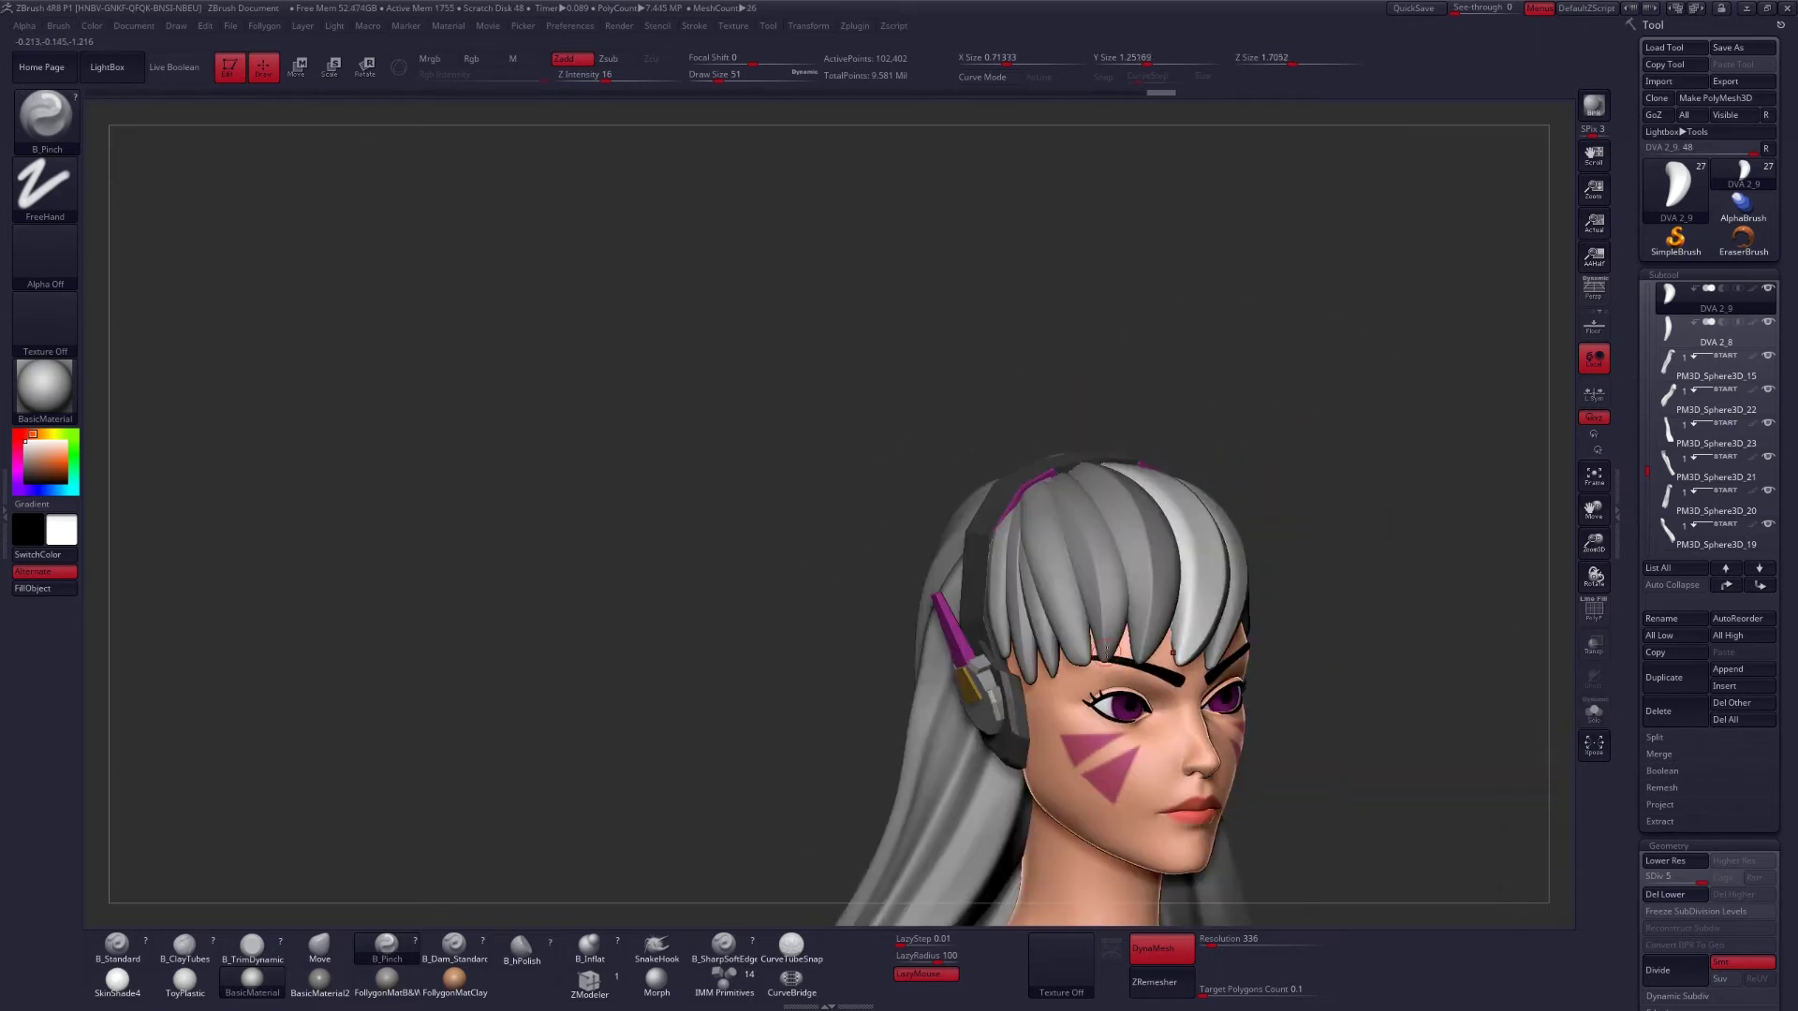
mouse_move(1089, 518)
left_mouse_down()
mouse_move(1212, 493)
mouse_move(1130, 590)
mouse_move(1115, 535)
left_mouse_up()
Isolate the DVA 2_11 bang strand and smooth its surface beside the ridge.
key("alt+shift+s")
key("c")
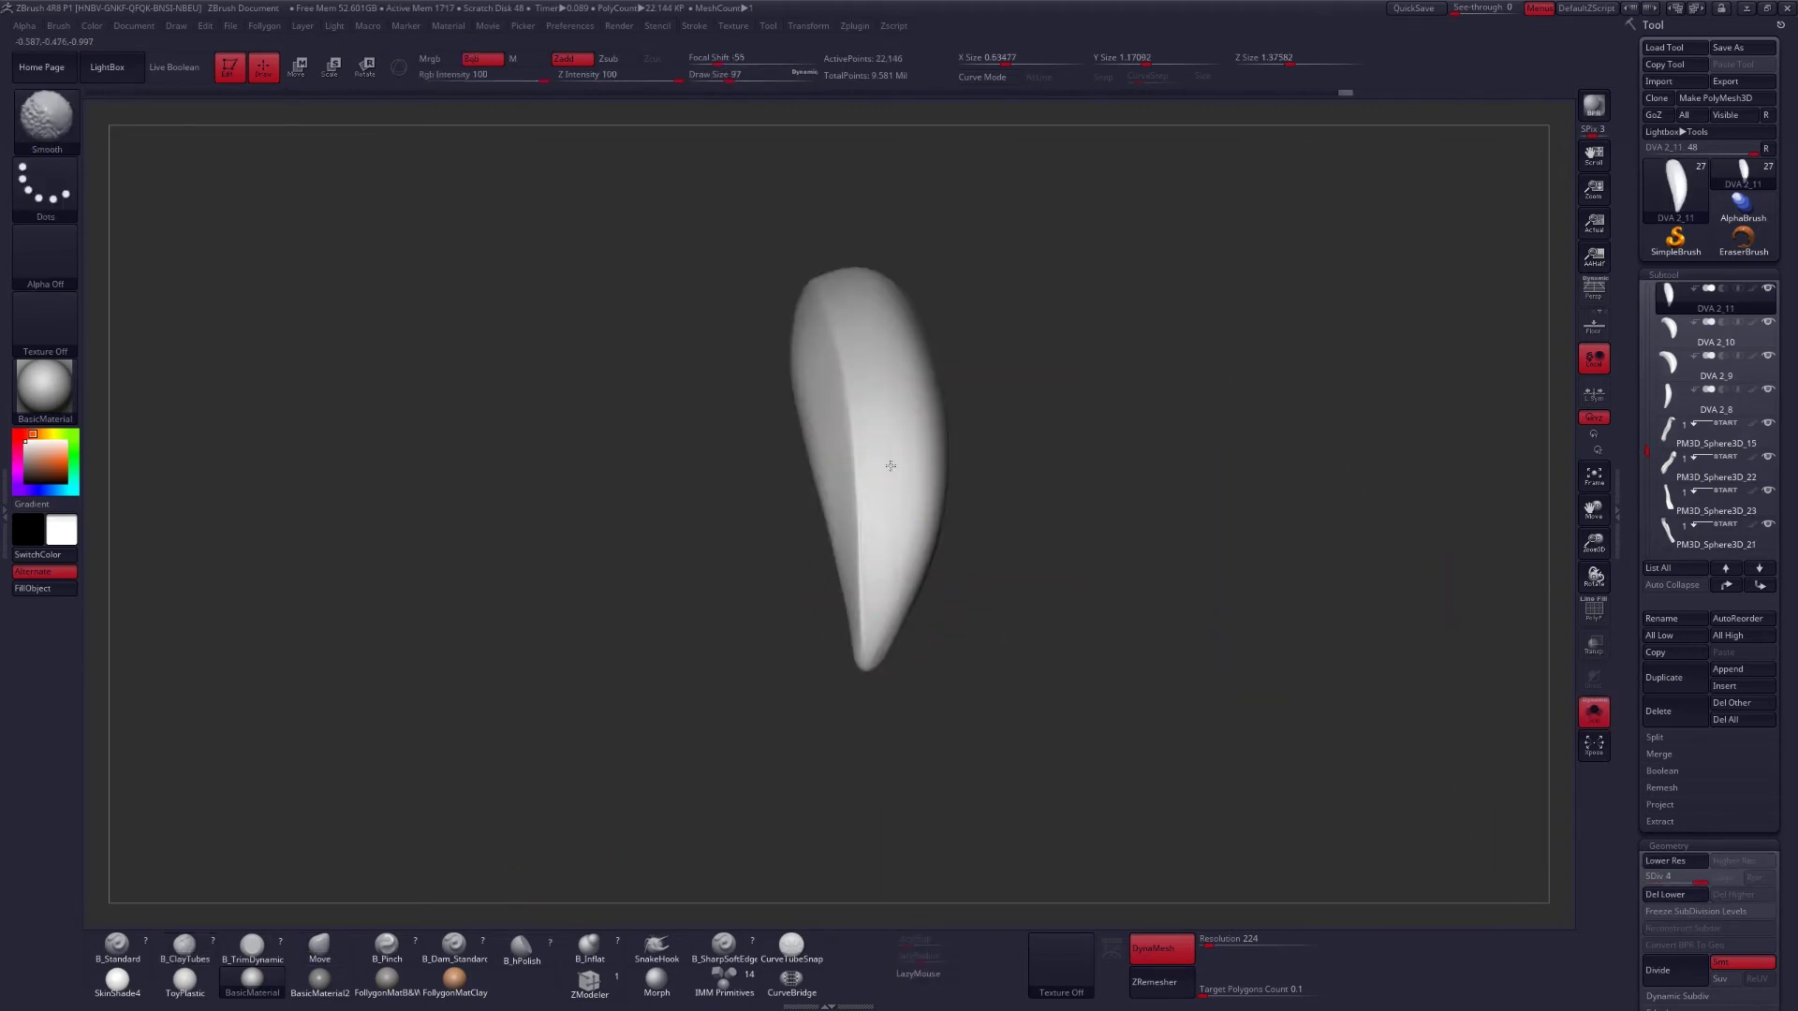
key("Up")
Select and isolate the DVA 2_12 bang strand and smooth its rounded body.
key("alt+shift+s")
left_click_drag(1168, 604, 1184, 594)
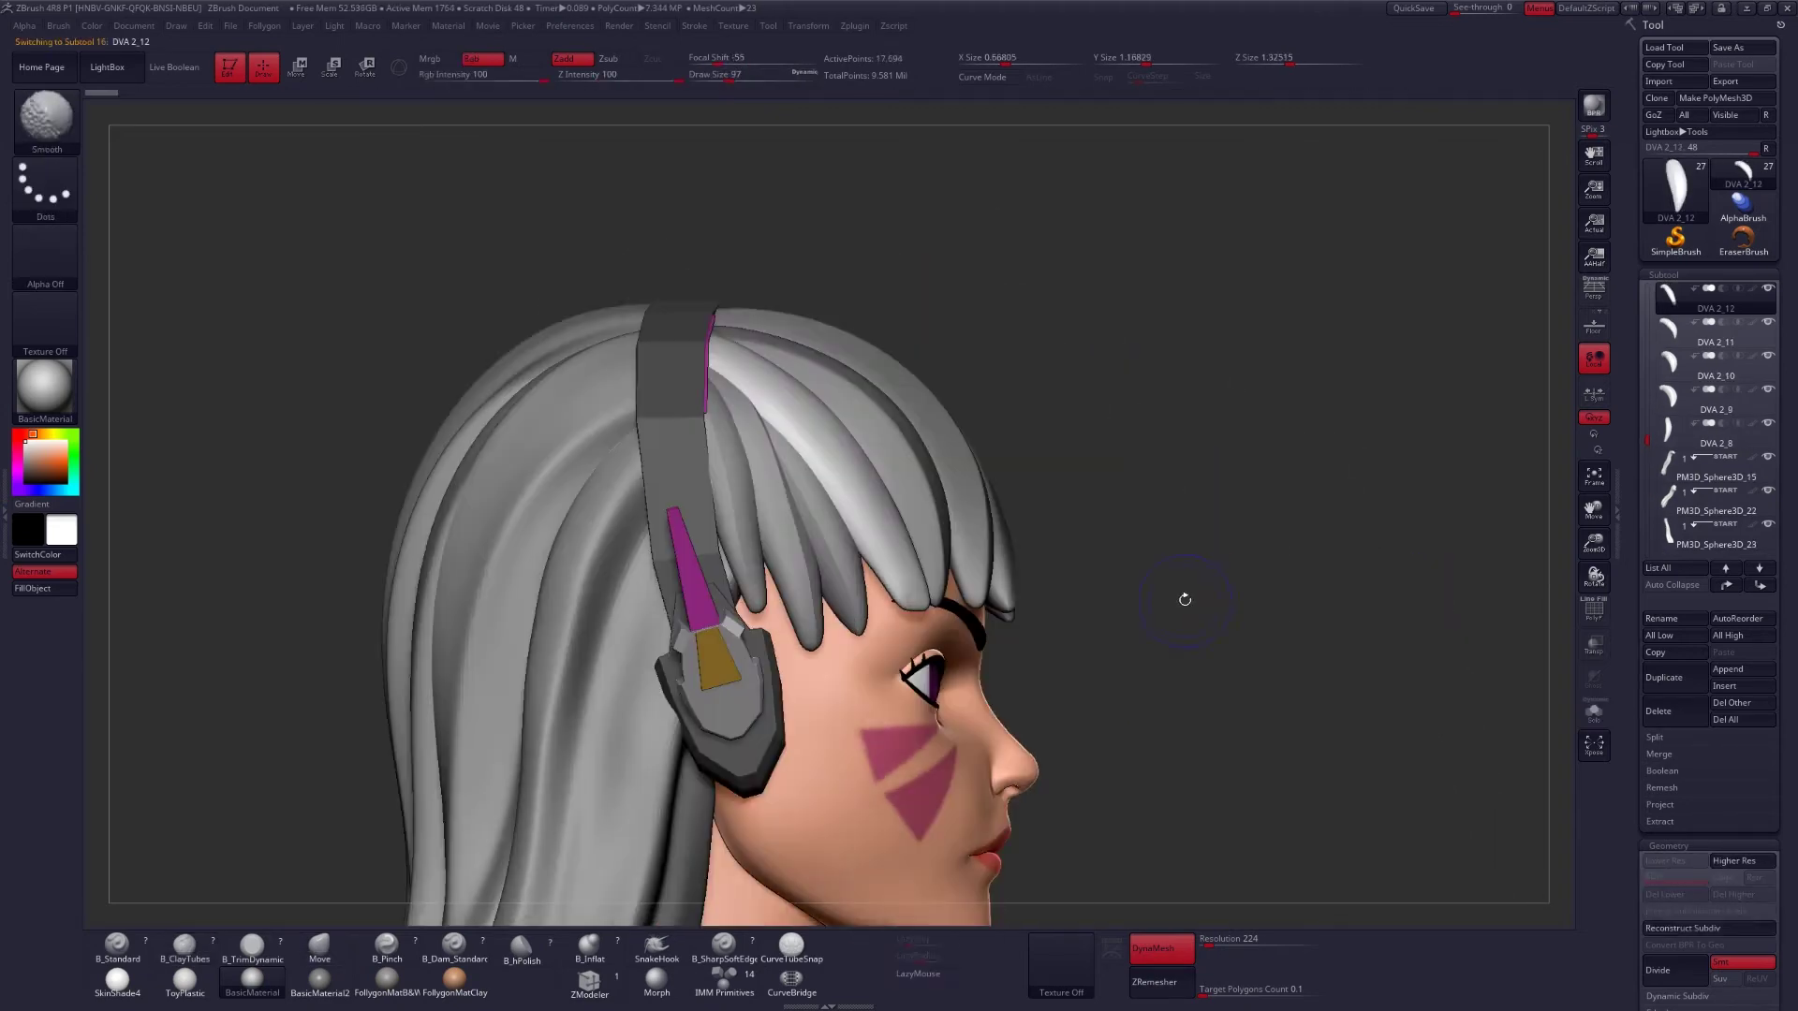
key("alt+shift+s")
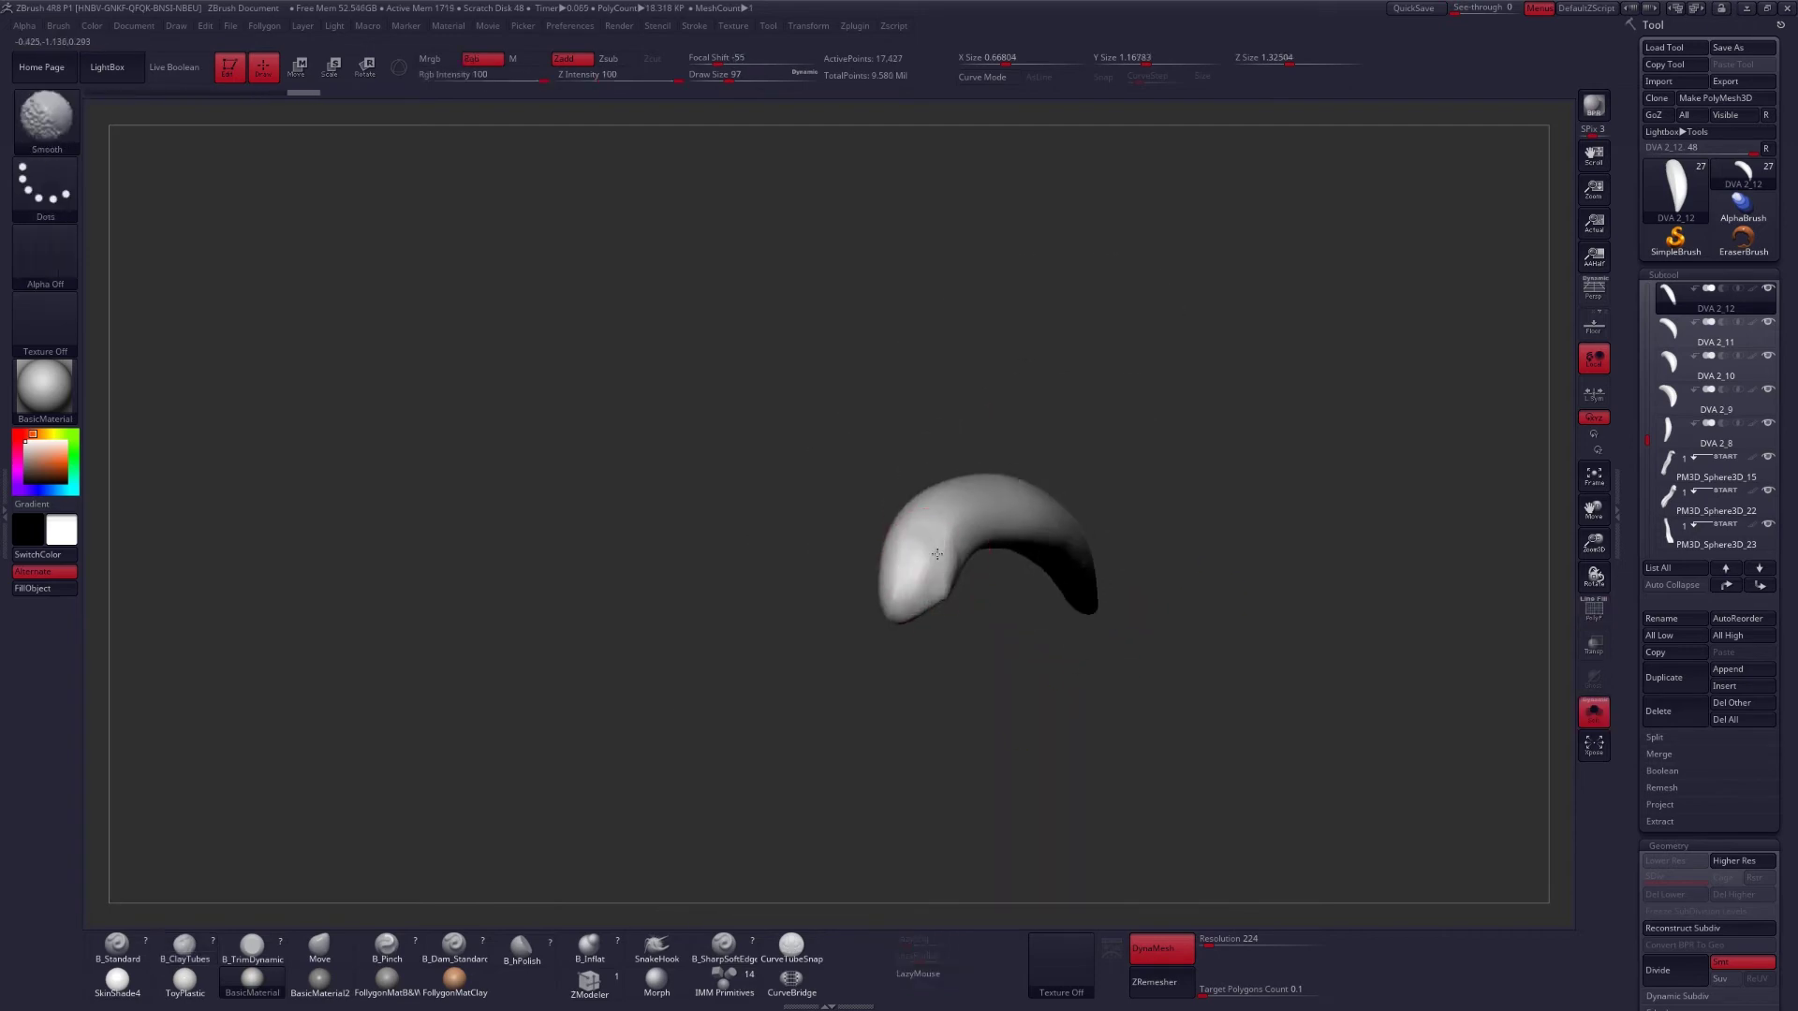
left_click_drag(936, 553, 966, 525, "shift")
key("alt+shift+s")
left_click_drag(989, 689, 899, 524)
Pinch the edge of the DVA 2_12 strand with the Pinch brush, starting near its root.
key("b")
key("p")
key("i")
key("alt+shift+s")
key("space")
left_click_drag(893, 368, 898, 368)
key("alt+shift+s")
key("alt+shift+s")
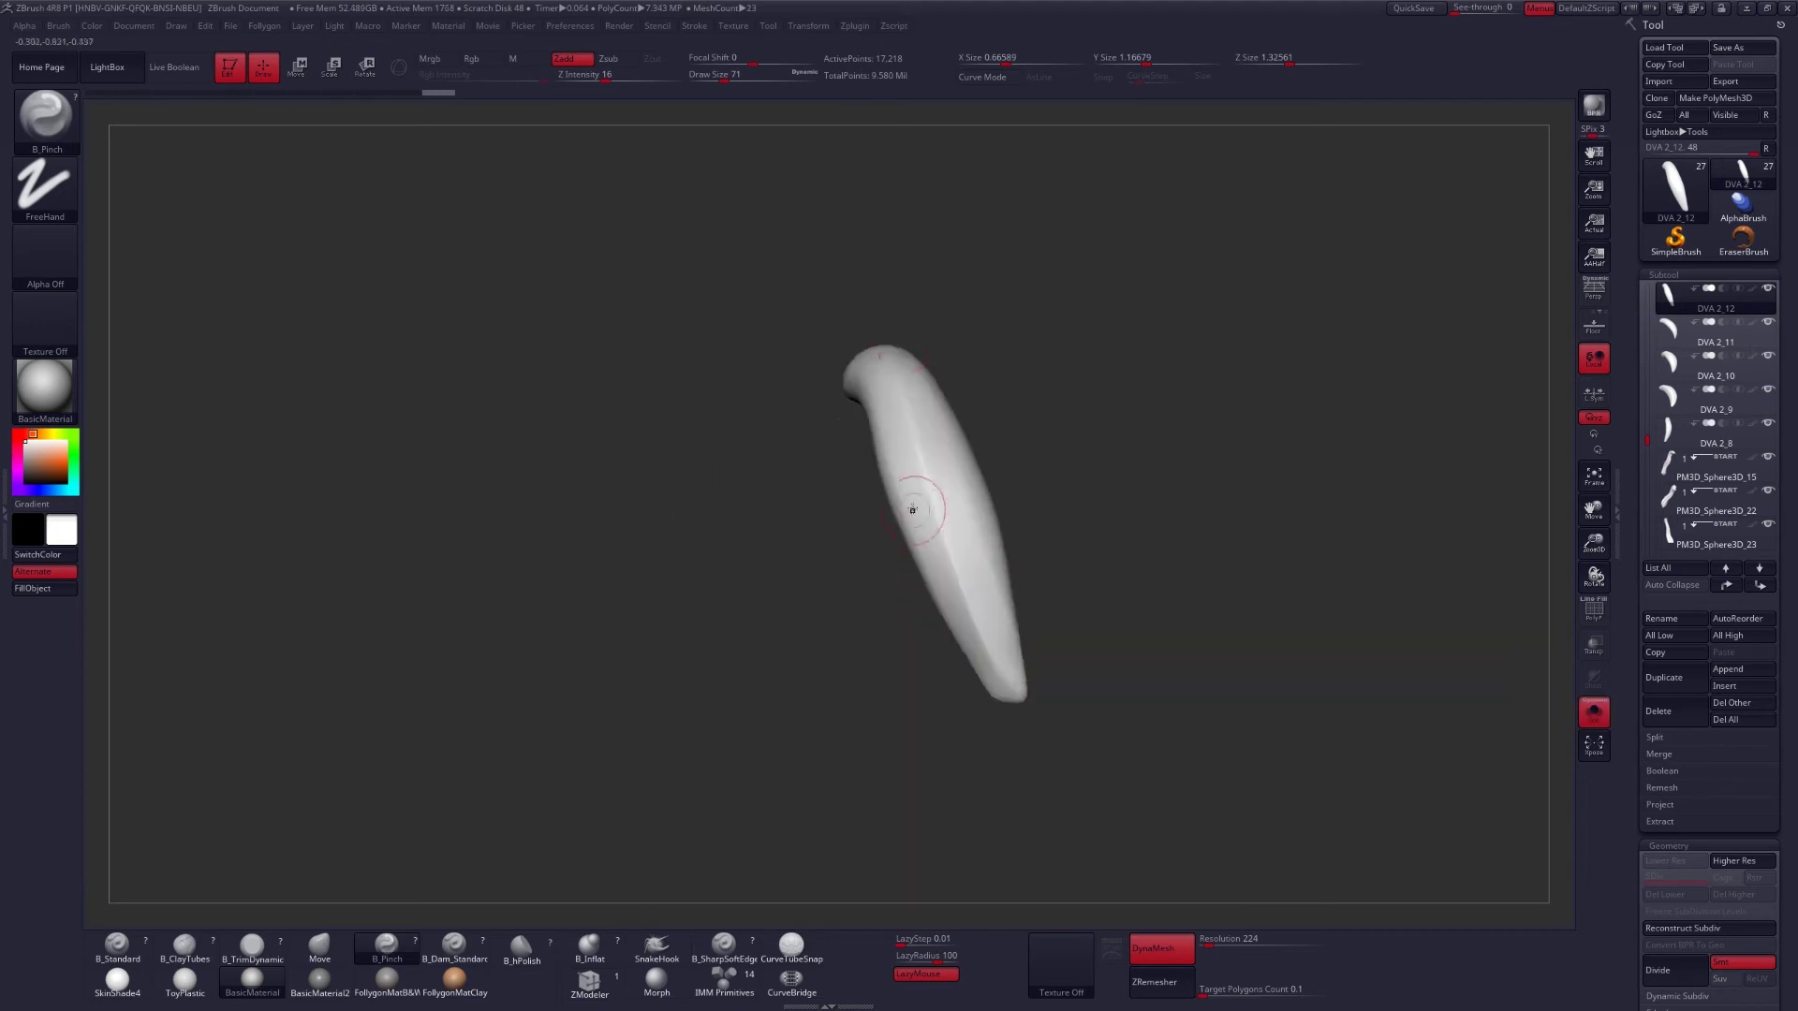
Shape the body and tip of the DVA 2_12 strand with the Move brush, working across its subdivision levels.
key("b")
key("m")
key("v")
left_click_drag(977, 591, 1076, 543)
key("space")
mouse_move(942, 684)
left_mouse_down()
mouse_move(1076, 693)
mouse_move(1011, 698)
mouse_move(1008, 665)
left_mouse_up()
key("shift+d")
key("shift+d")
key("d")
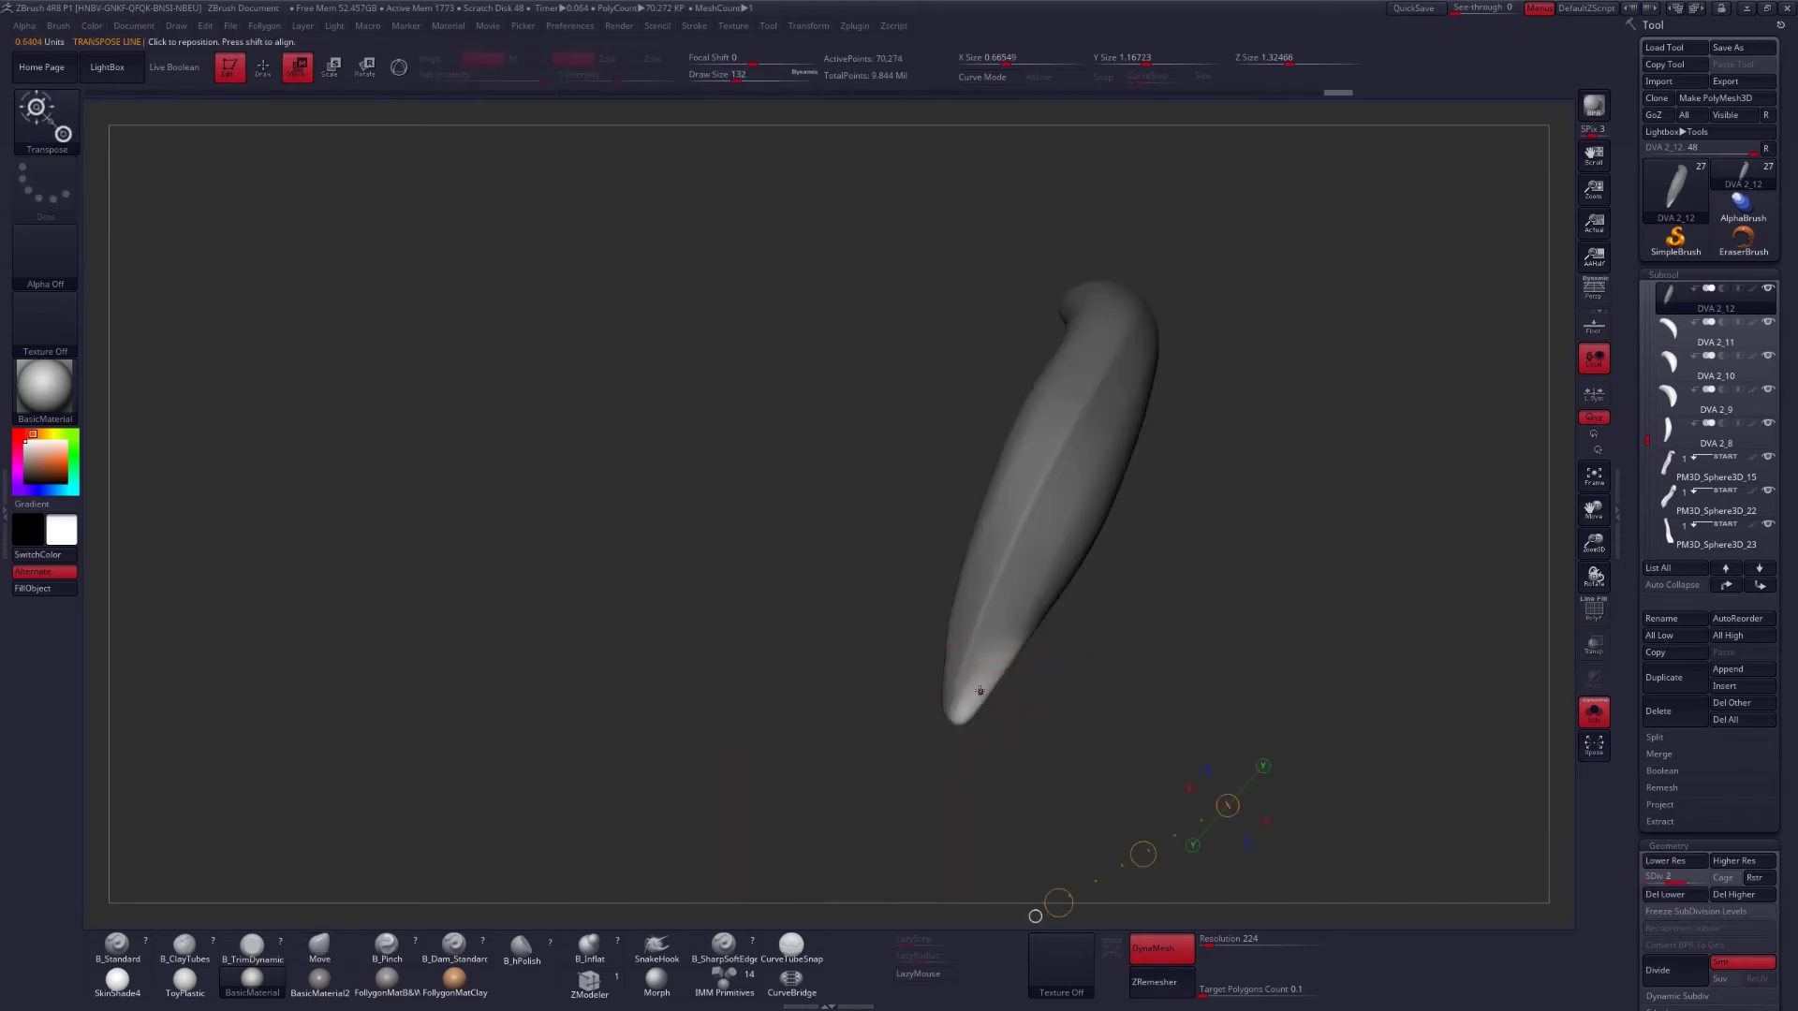
Extend the tip of DVA 2_12, raise its subdivision level, and flatten its planes with the TrimDynamic brush.
mouse_move(952, 709)
left_mouse_down()
mouse_move(963, 749)
mouse_move(950, 719)
left_mouse_up()
key("d")
key("d")
key("b")
key("t")
key("d")
key("ctrl+shift+s")
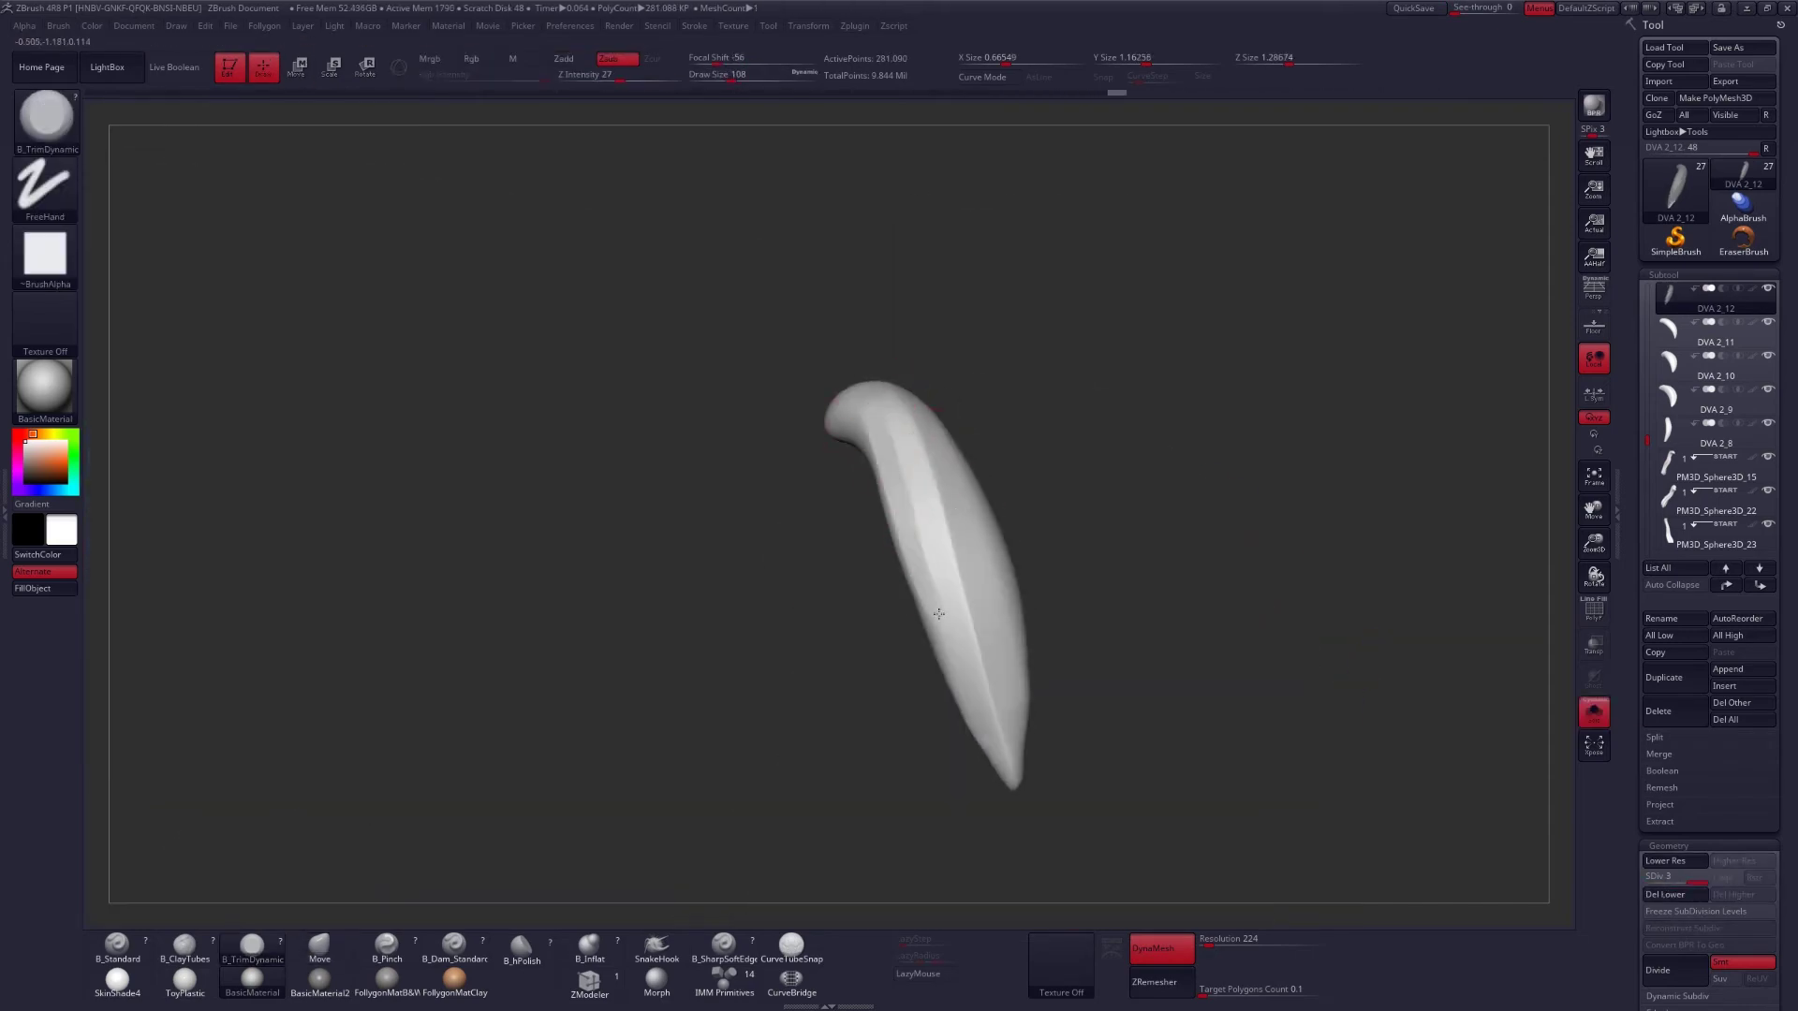
Lower the DVA 2_12 strand's subdivision level and adjust its form with the Move brush.
key("shift+d")
key("shift+d")
key("b")
key("m")
key("v")
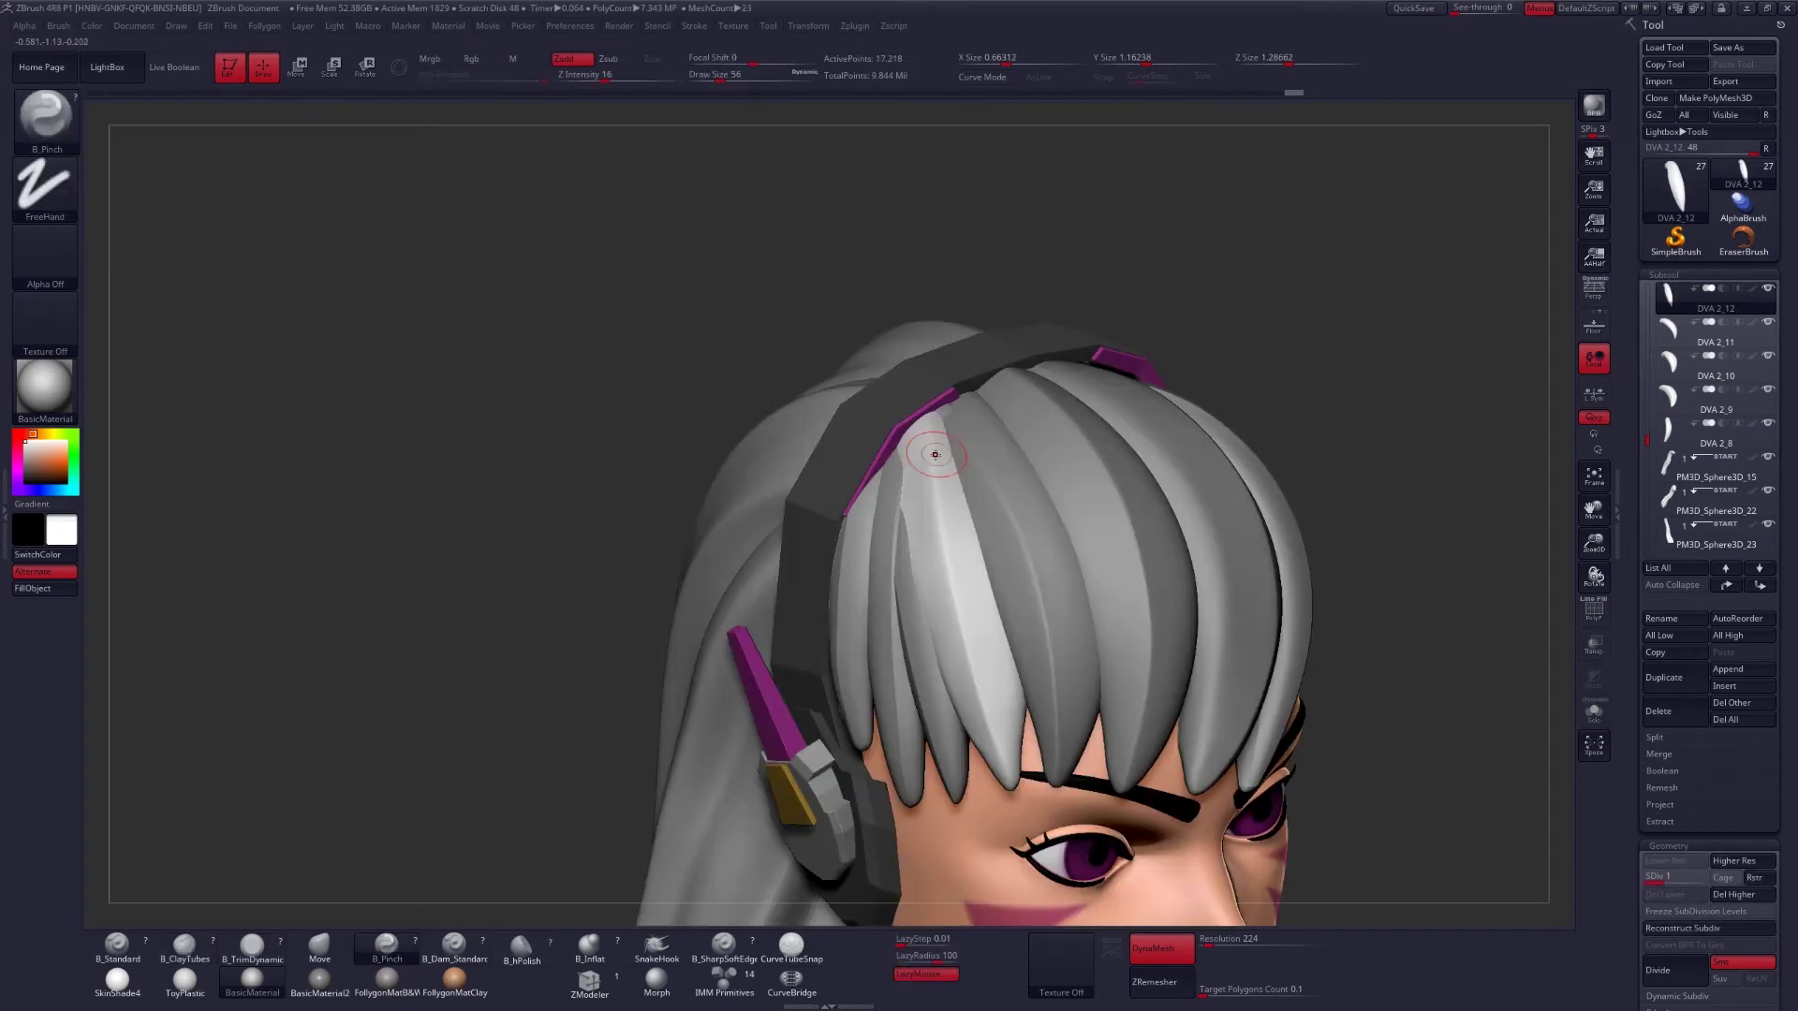
Pinch along the DVA 2_12 strand from root to tip and ZRemesh it.
key("ctrl+shift+s")
left_click_drag(946, 458, 979, 656)
key("ctrl+shift+s")
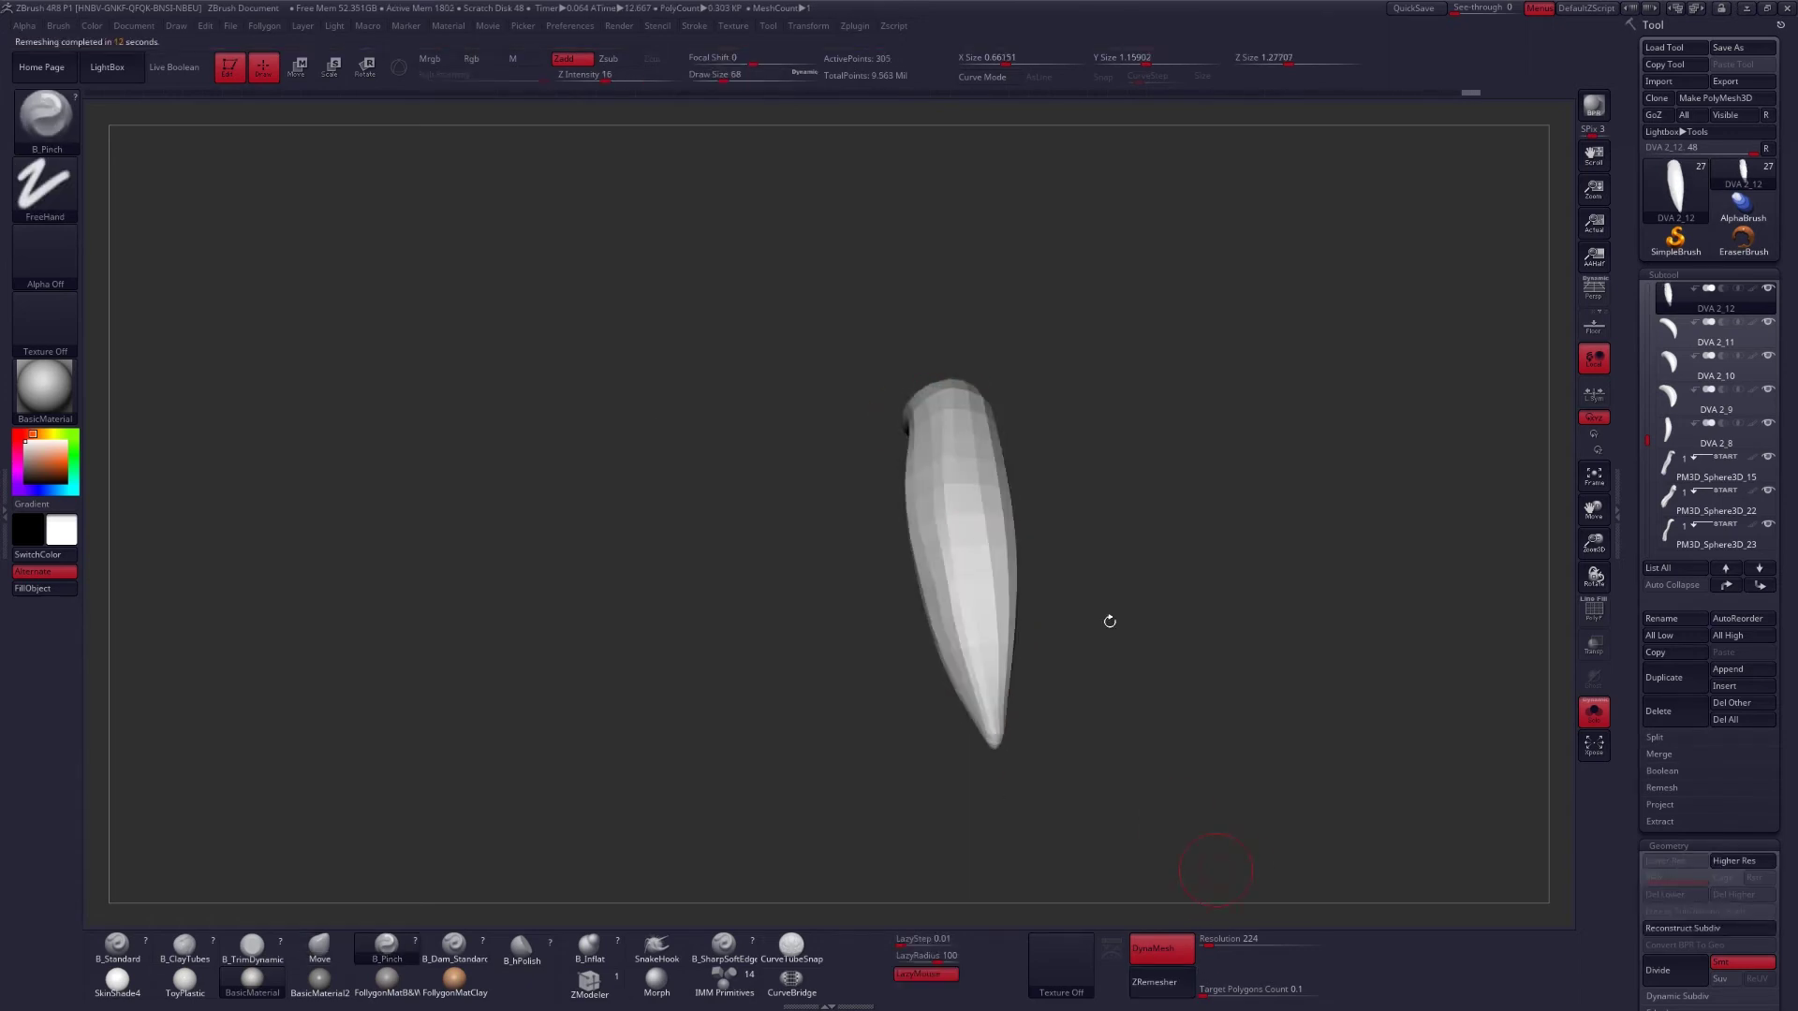
key("ctrl+shift+s")
key("ctrl+shift+s")
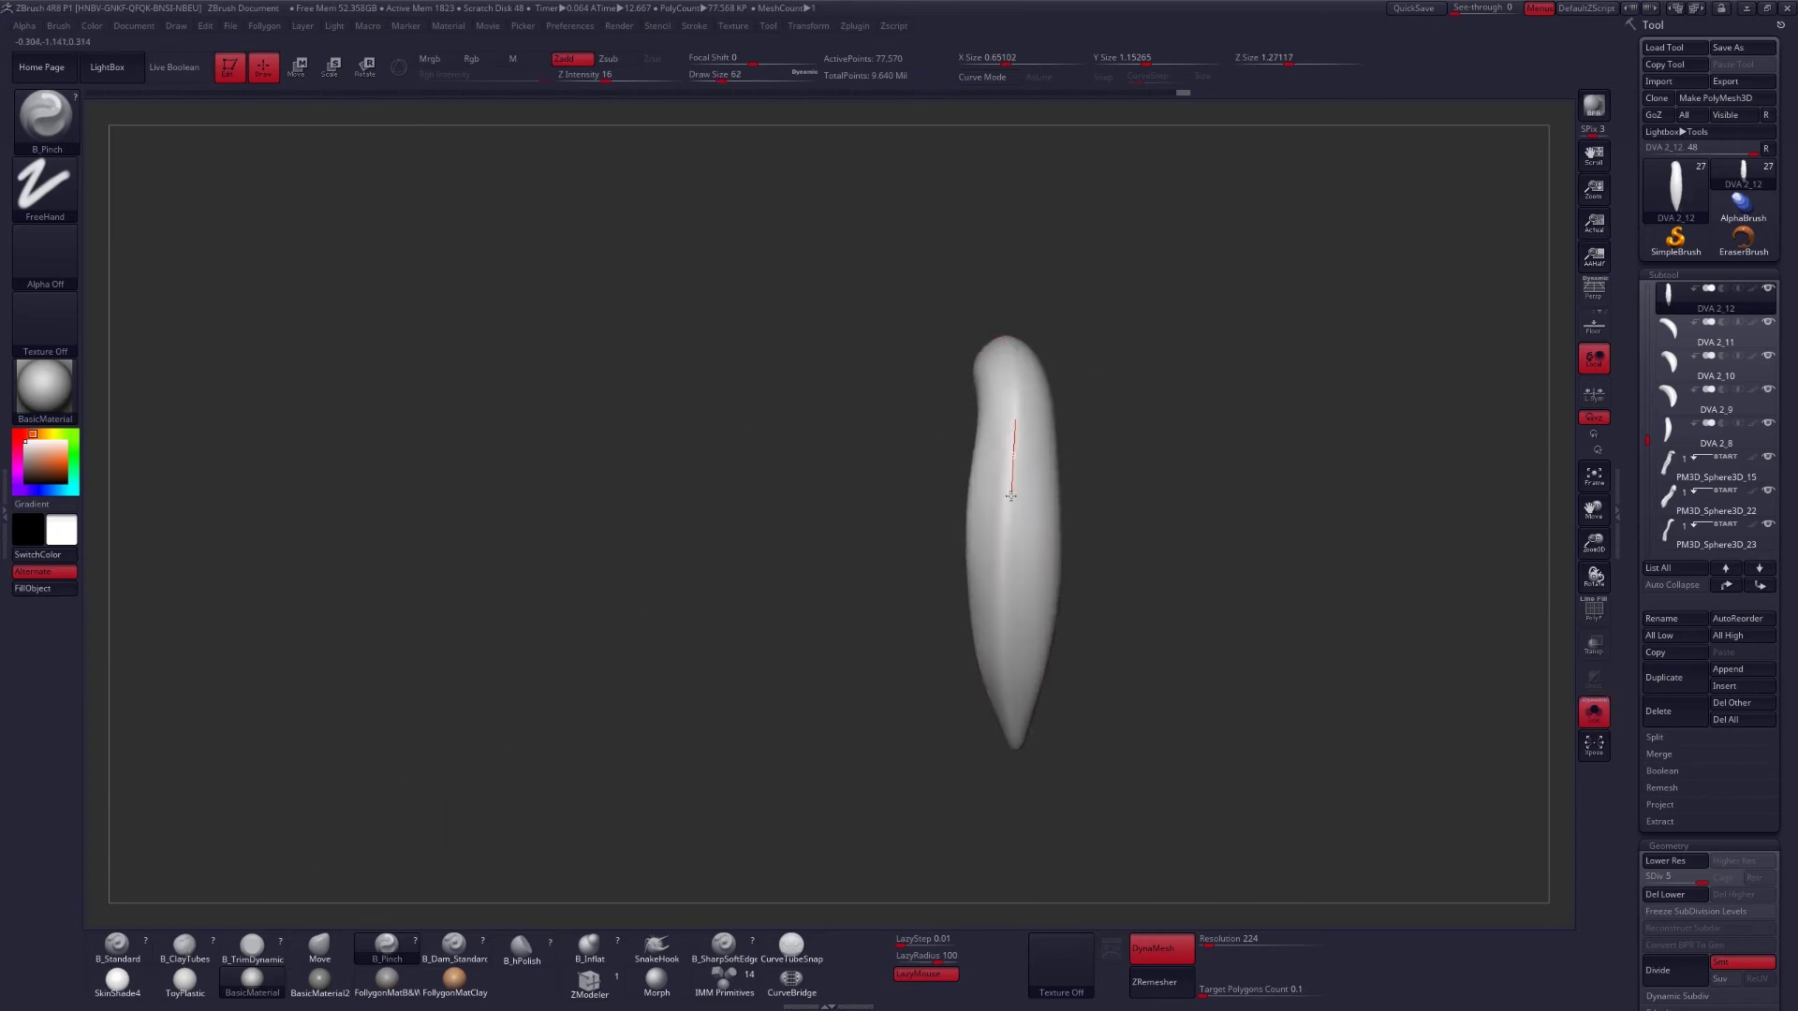
Pinch a crisp central ridge along the remeshed DVA 2_12 strand.
left_click_drag(1012, 495, 1013, 381)
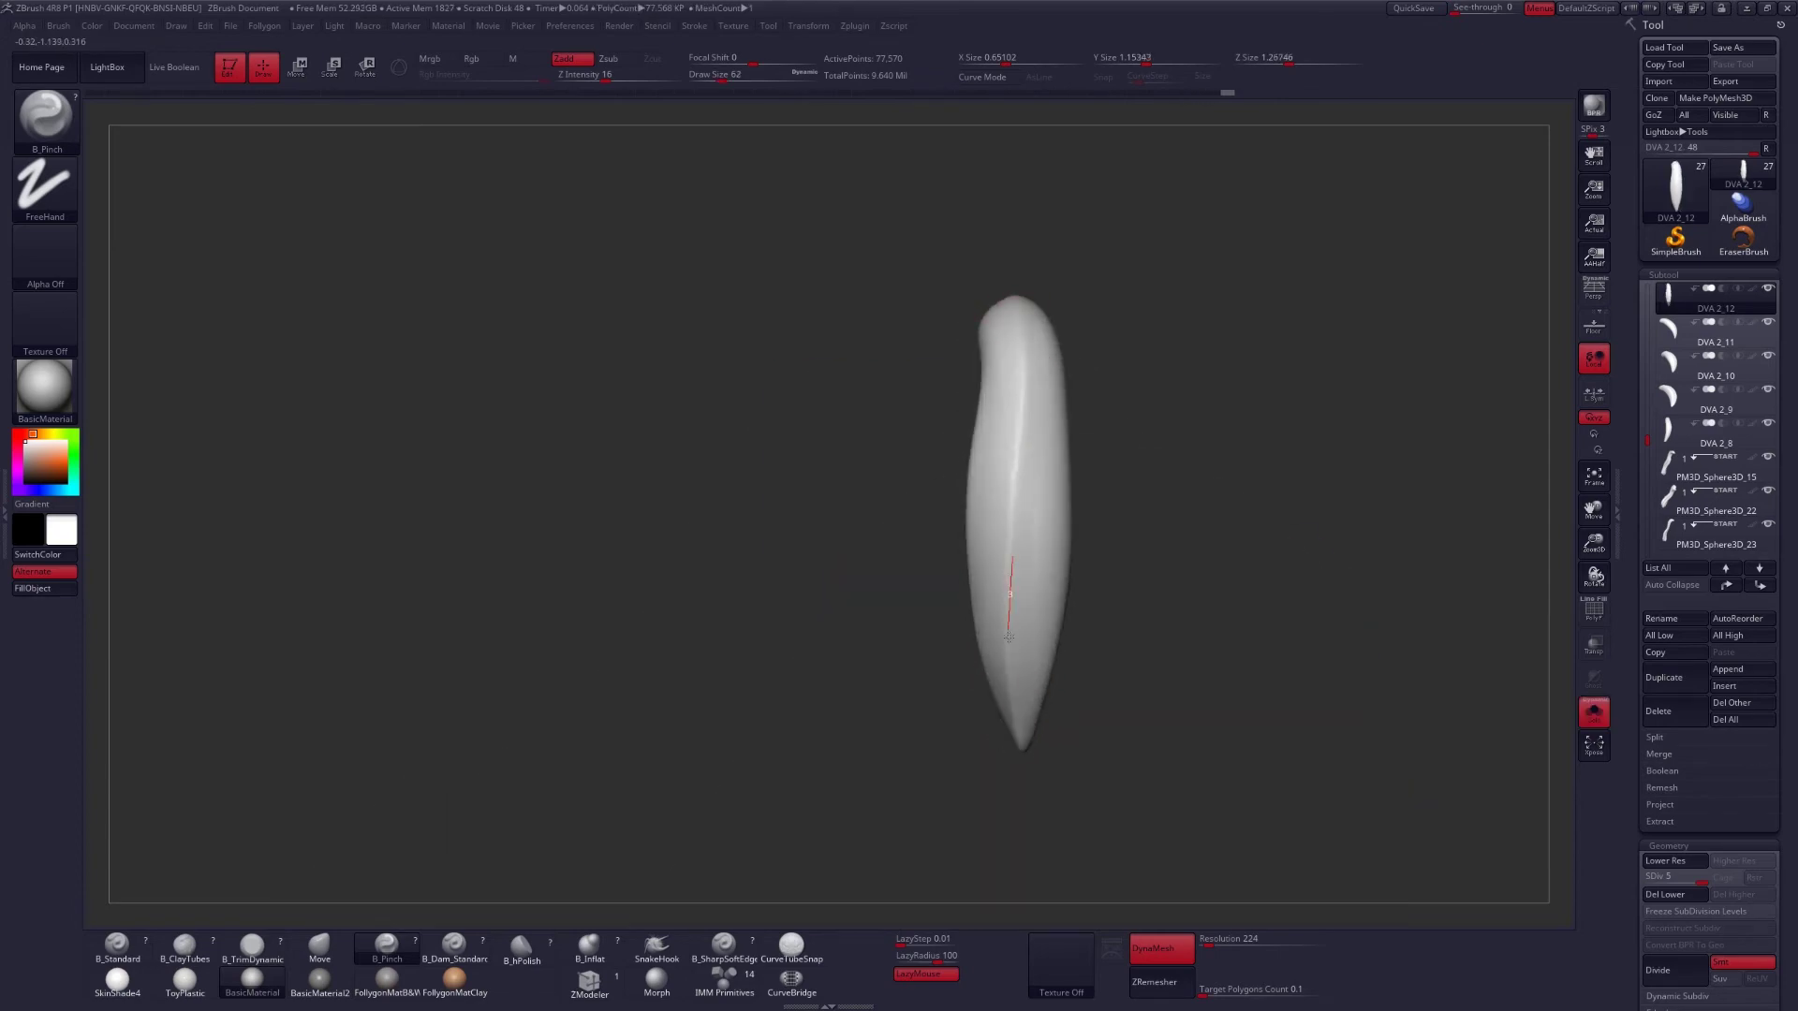
left_click_drag(1008, 582, 1029, 562)
key("ctrl+shift+s")
Select the DVA 2_7 side bangs next to the headset and adjust them with the Move brush.
left_click(1153, 646, "alt")
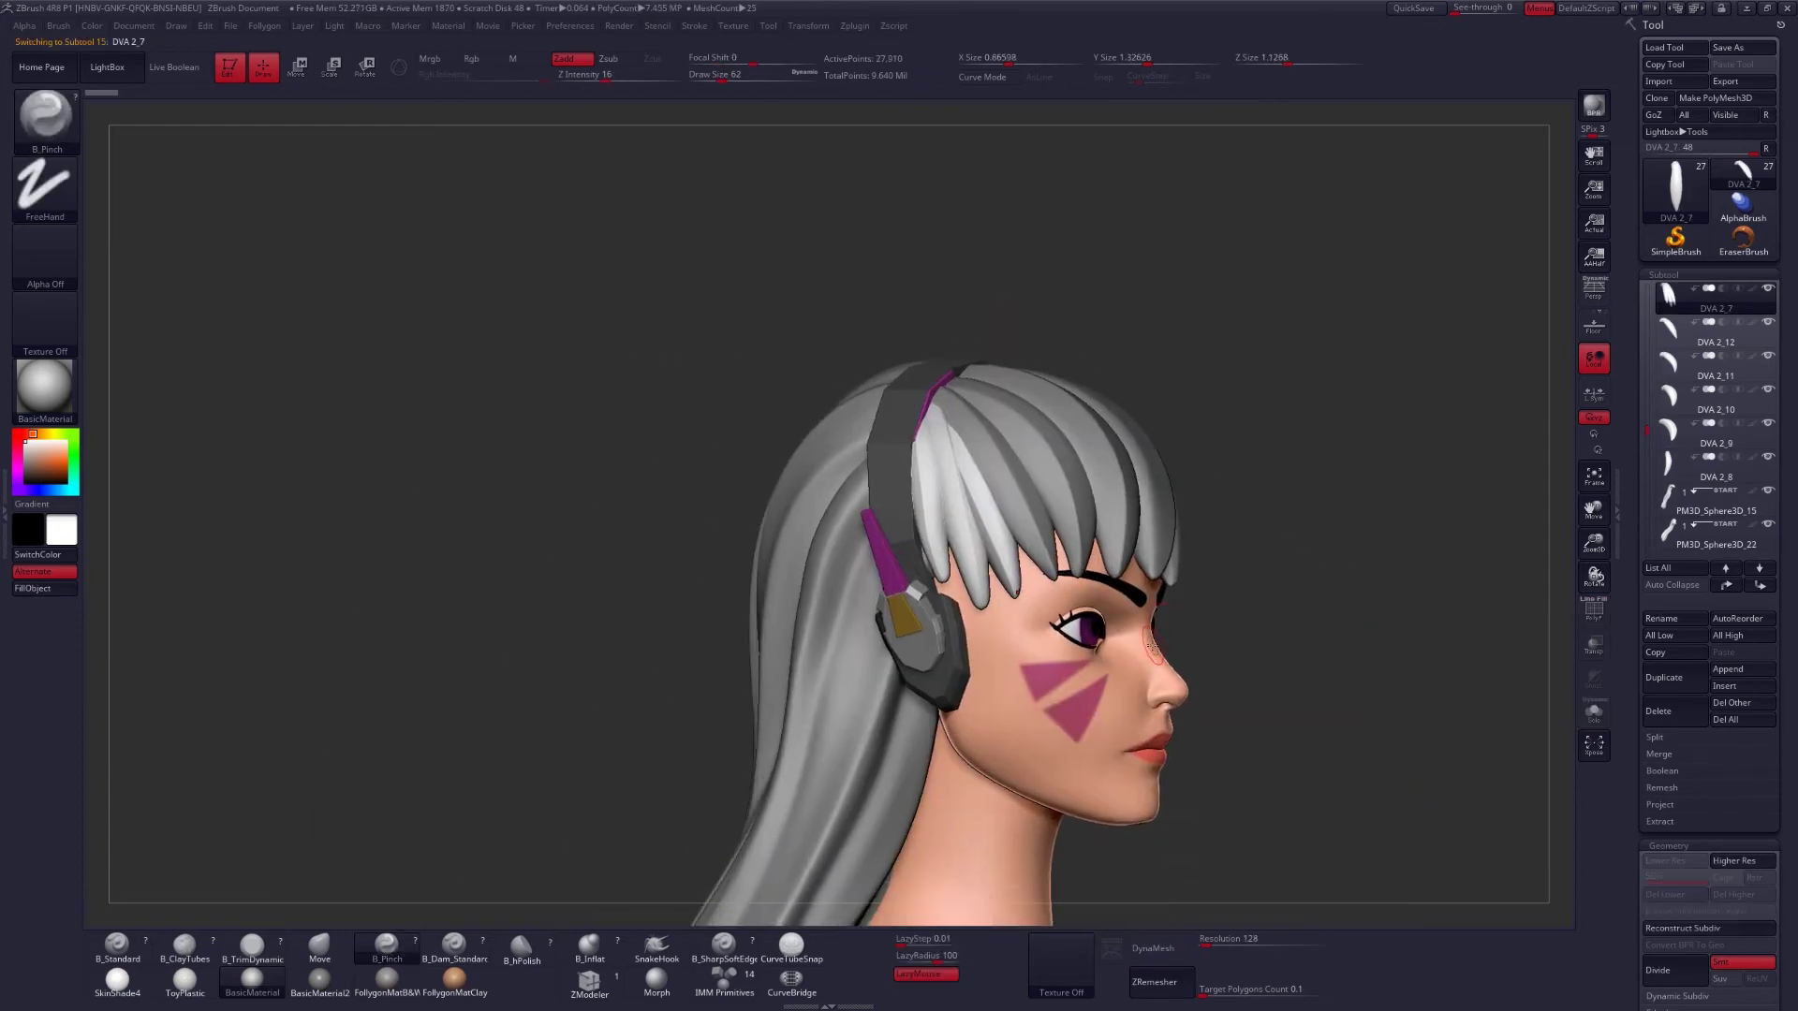
key("b")
key("m")
key("v")
mouse_move(1153, 646)
left_mouse_down()
mouse_move(1192, 622)
mouse_move(1123, 599)
left_mouse_up()
Select the DVA 2_10 bang strand and adjust its fit with a resized Move brush.
left_click(1037, 521, "alt")
left_click_drag(1217, 562, 1038, 521)
key("space")
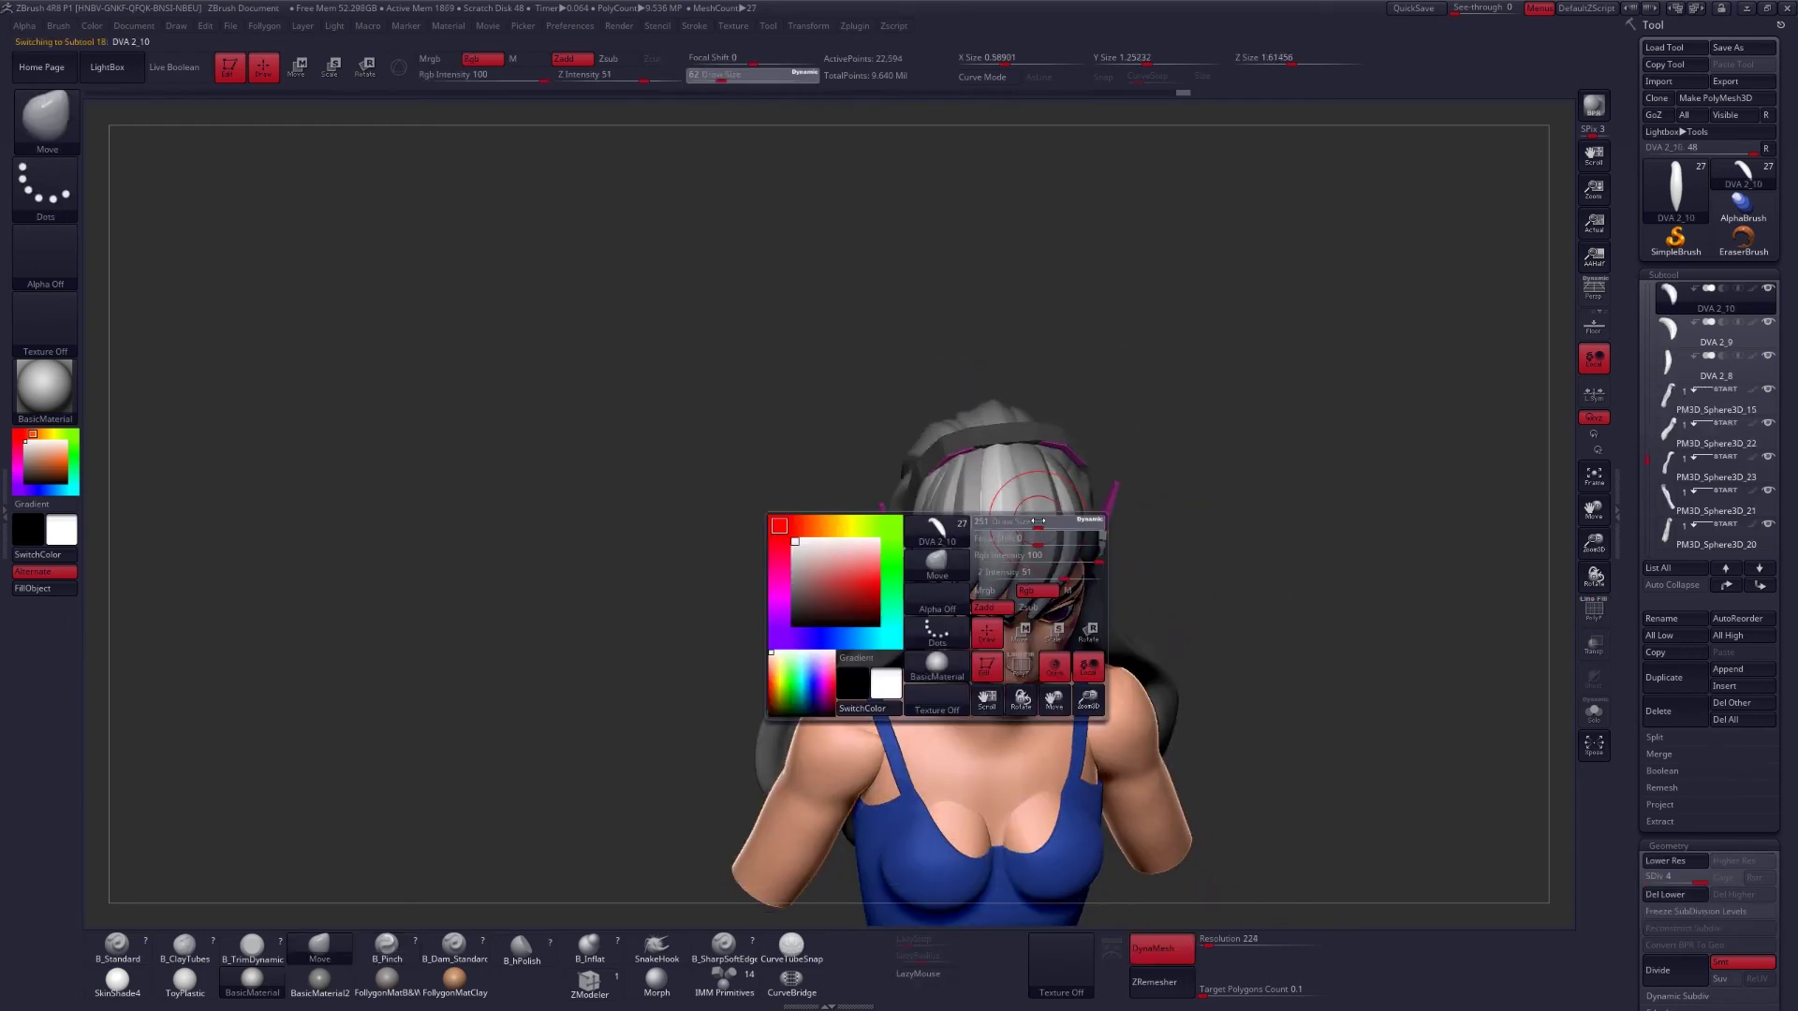
left_click_drag(1217, 562, 1180, 562)
Select and isolate the DVA 2_9 strand, reshape its root with the Move brush, and raise its subdivision level.
left_click(1031, 589, "alt")
key("ctrl+shift+s")
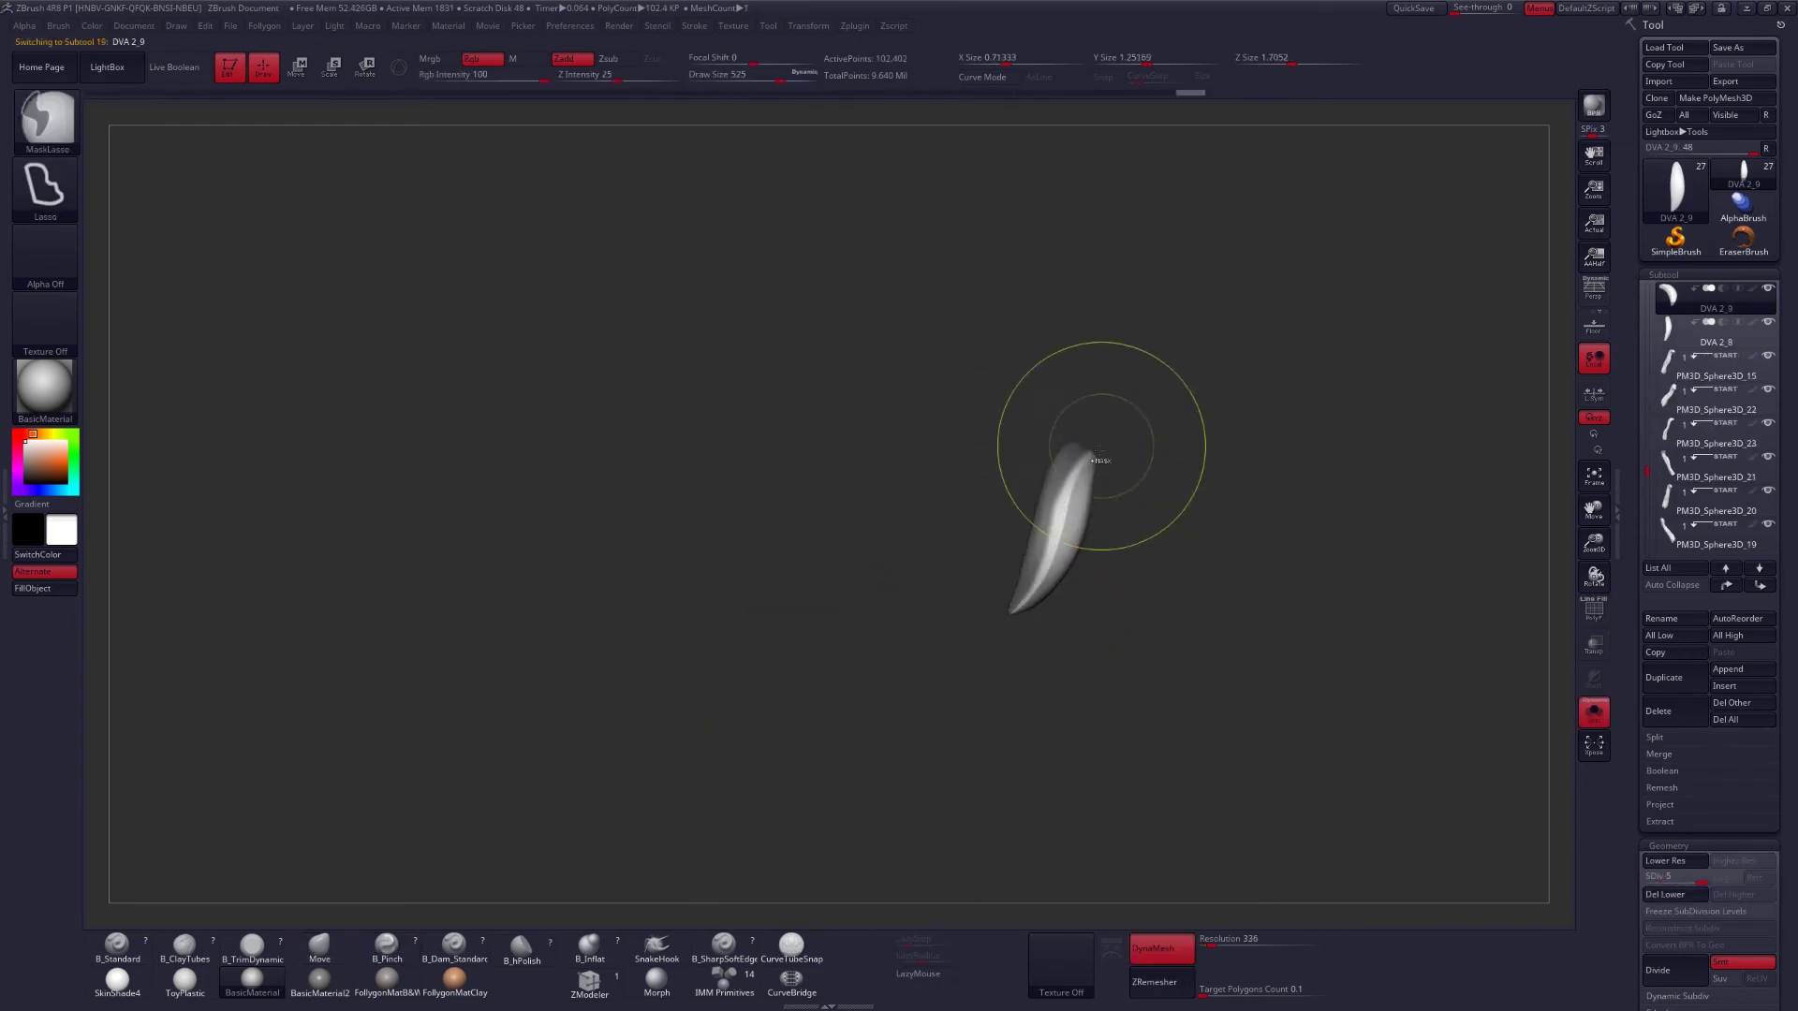
key("ctrl+shift+s")
left_click_drag(1067, 474, 1077, 524)
key("d")
key("d")
key("d")
key("d")
key("ctrl+shift+s")
Rebuild the DVA 2_9 strand with DynaMesh at resolution 336, ZRemesh it, and subdivide the result.
key("space")
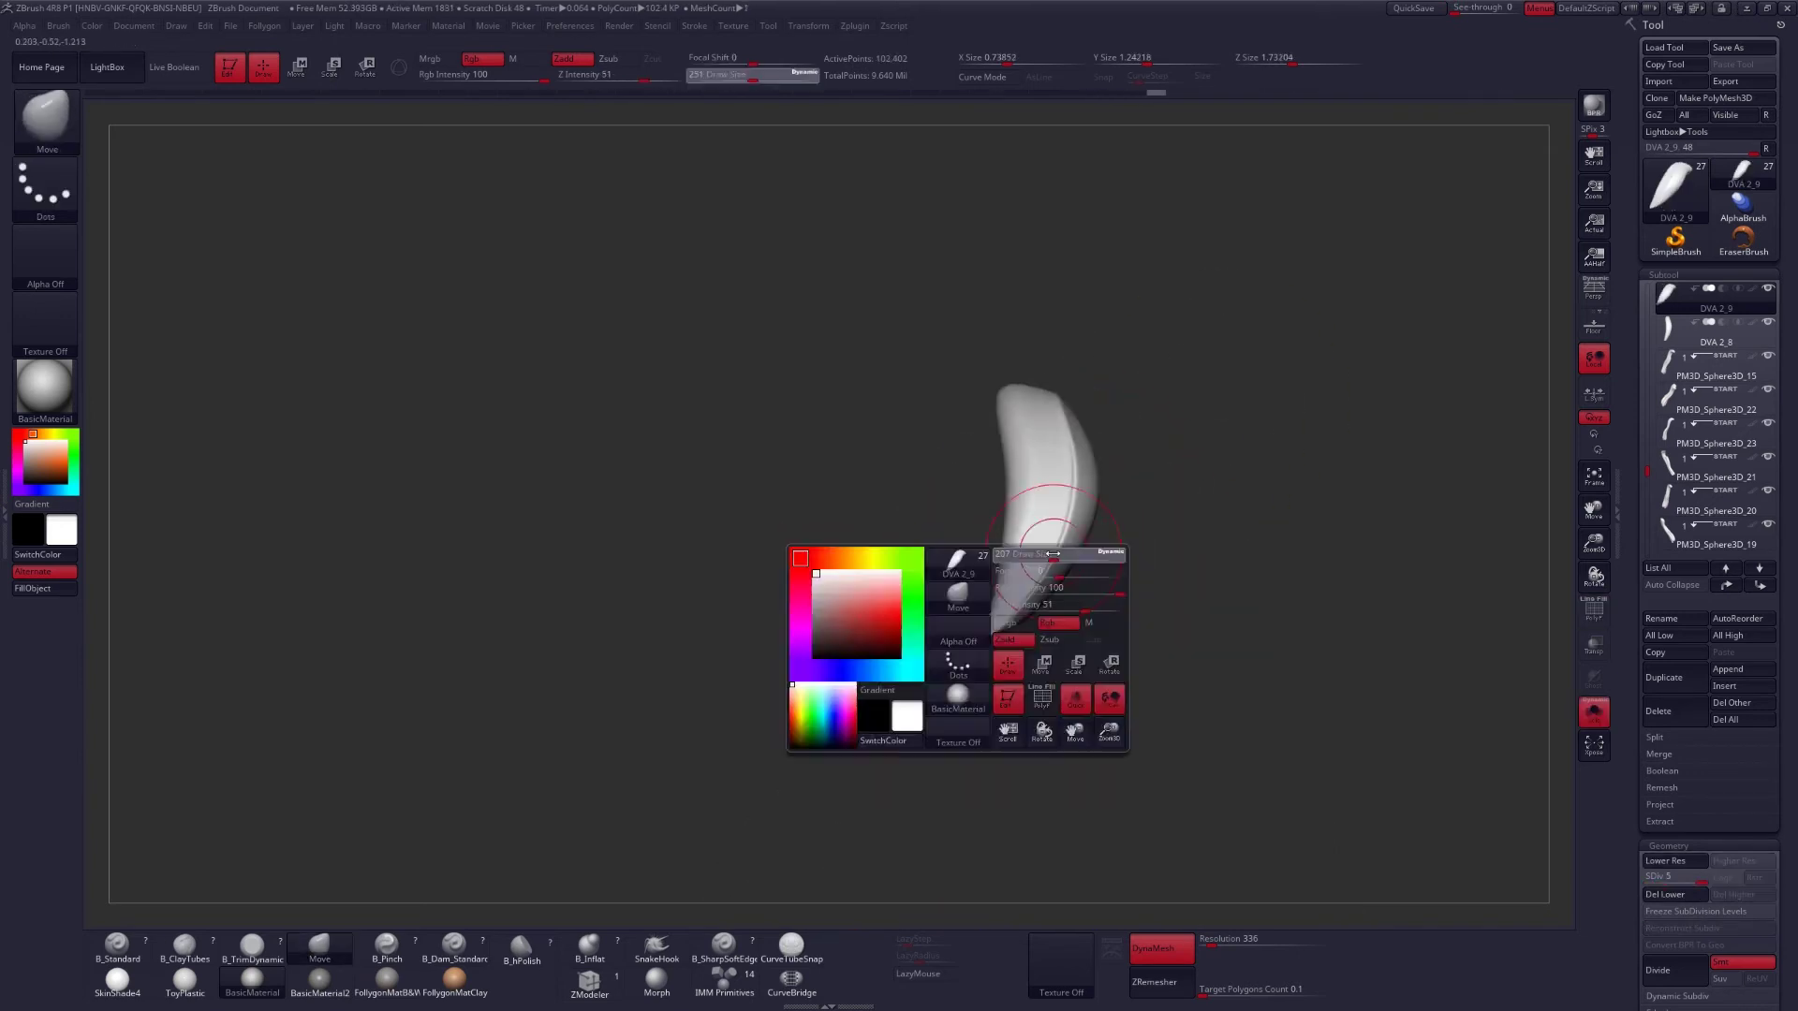
key("shift+d")
key("shift+d")
key("shift+d")
key("shift+d")
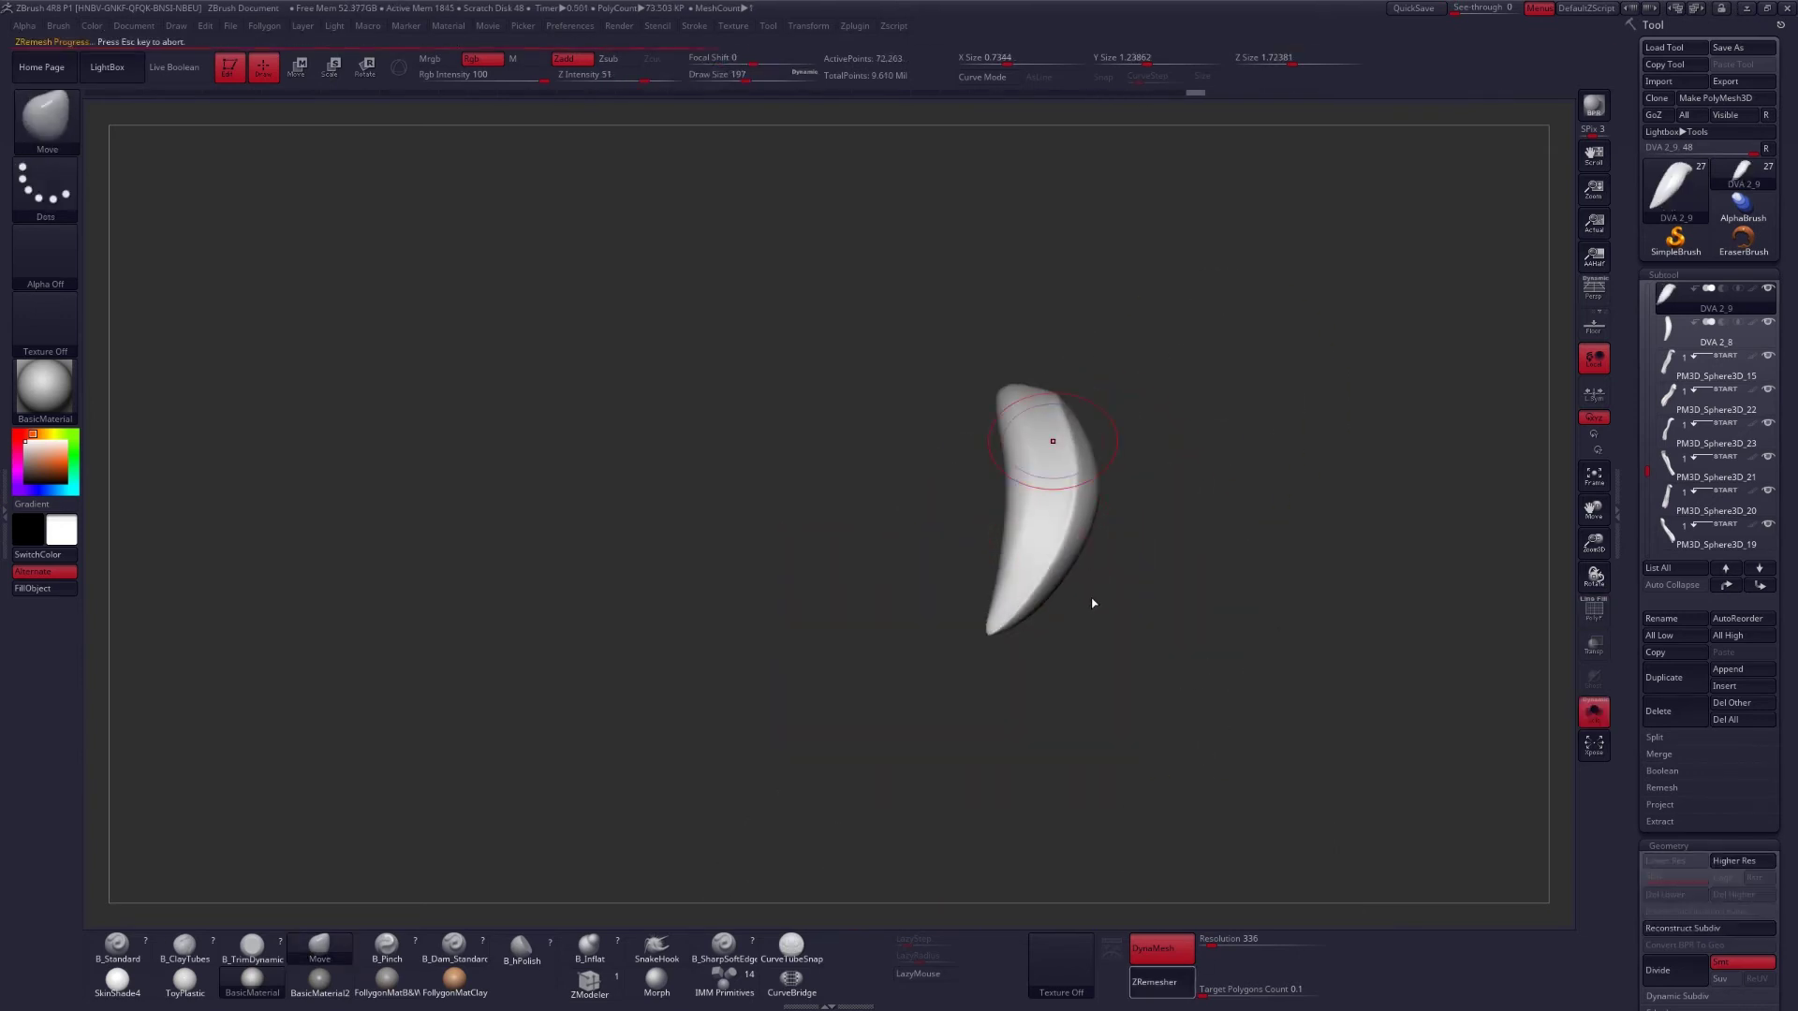
key("d")
key("d")
key("d")
key("d")
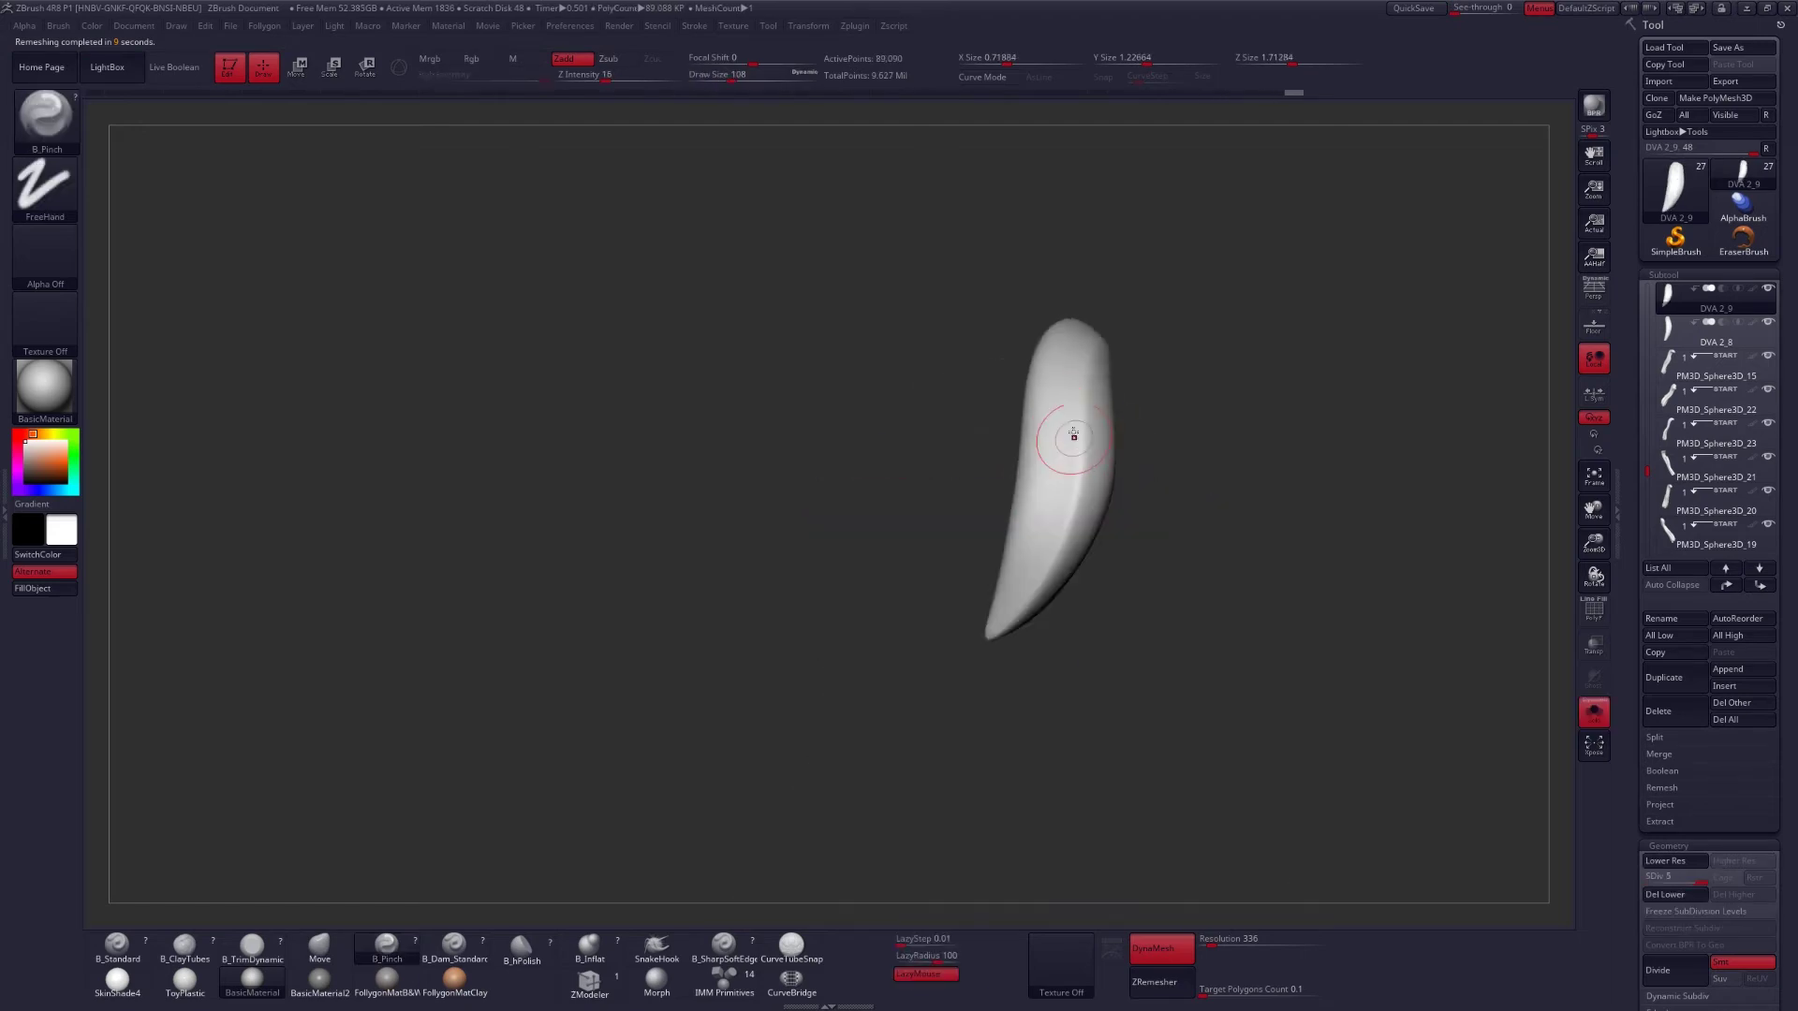
Pinch the ridge of the rebuilt DVA 2_9 strand and fit it between the neighbouring bangs with the Move brush.
key("ctrl+shift+s")
key("ctrl+shift+s")
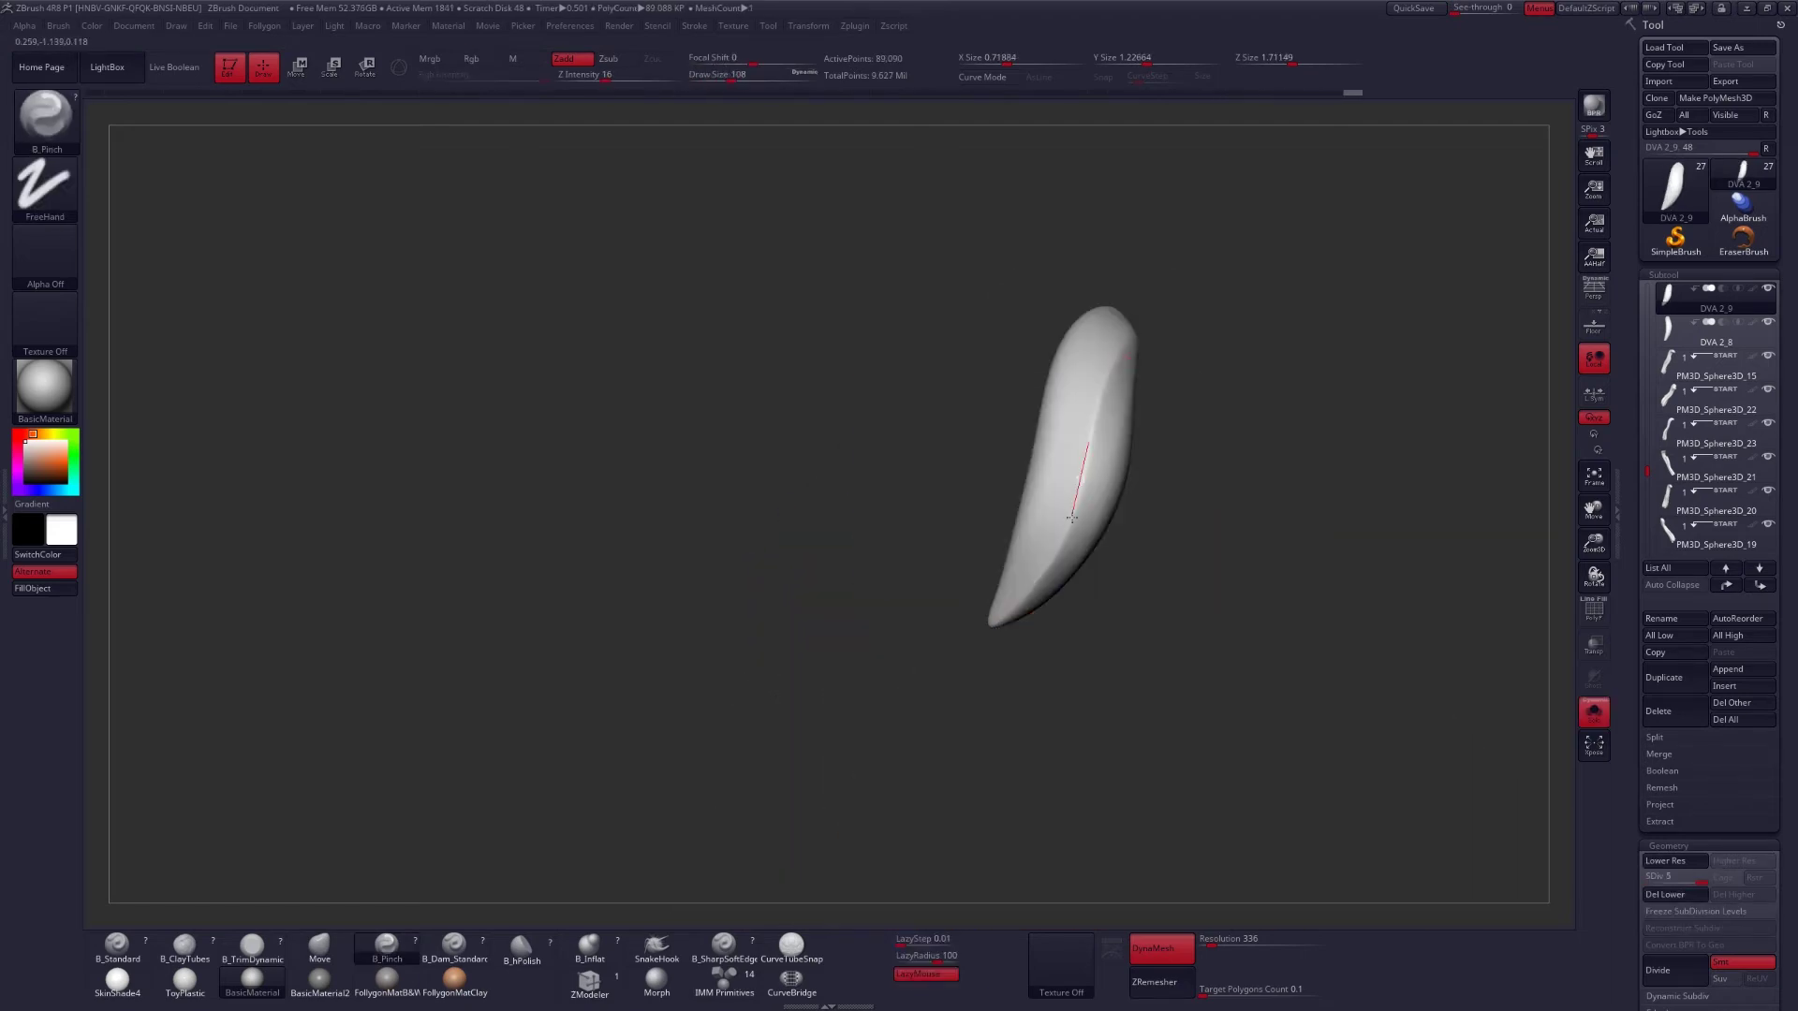
key("ctrl+shift+s")
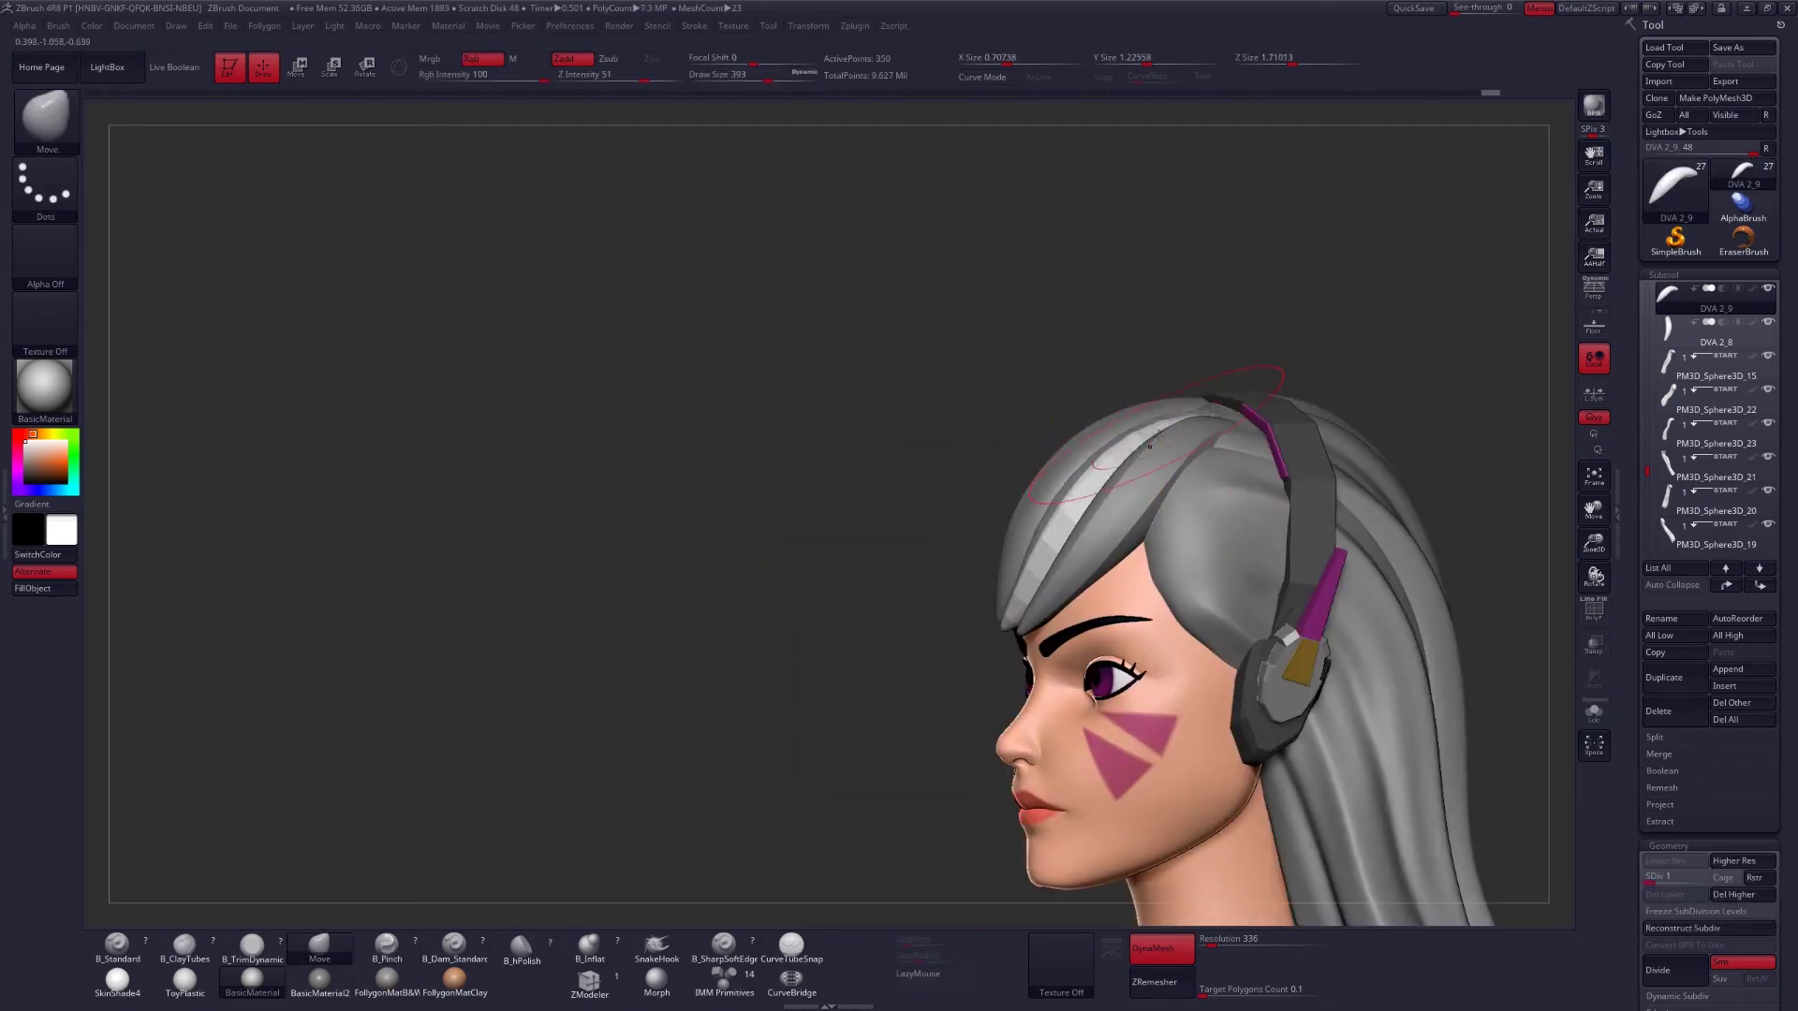
mouse_move(1264, 440)
left_mouse_down()
mouse_move(1067, 551)
mouse_move(898, 552)
mouse_move(1077, 552)
mouse_move(1027, 550)
mouse_move(1152, 609)
mouse_move(1270, 550)
mouse_move(1328, 549)
mouse_move(1192, 602)
left_mouse_up()
Select the DVA 2_13 side bang strand, isolate it, and convert it with DynaMesh.
left_click(1027, 550, "alt")
left_click(1170, 599, "alt")
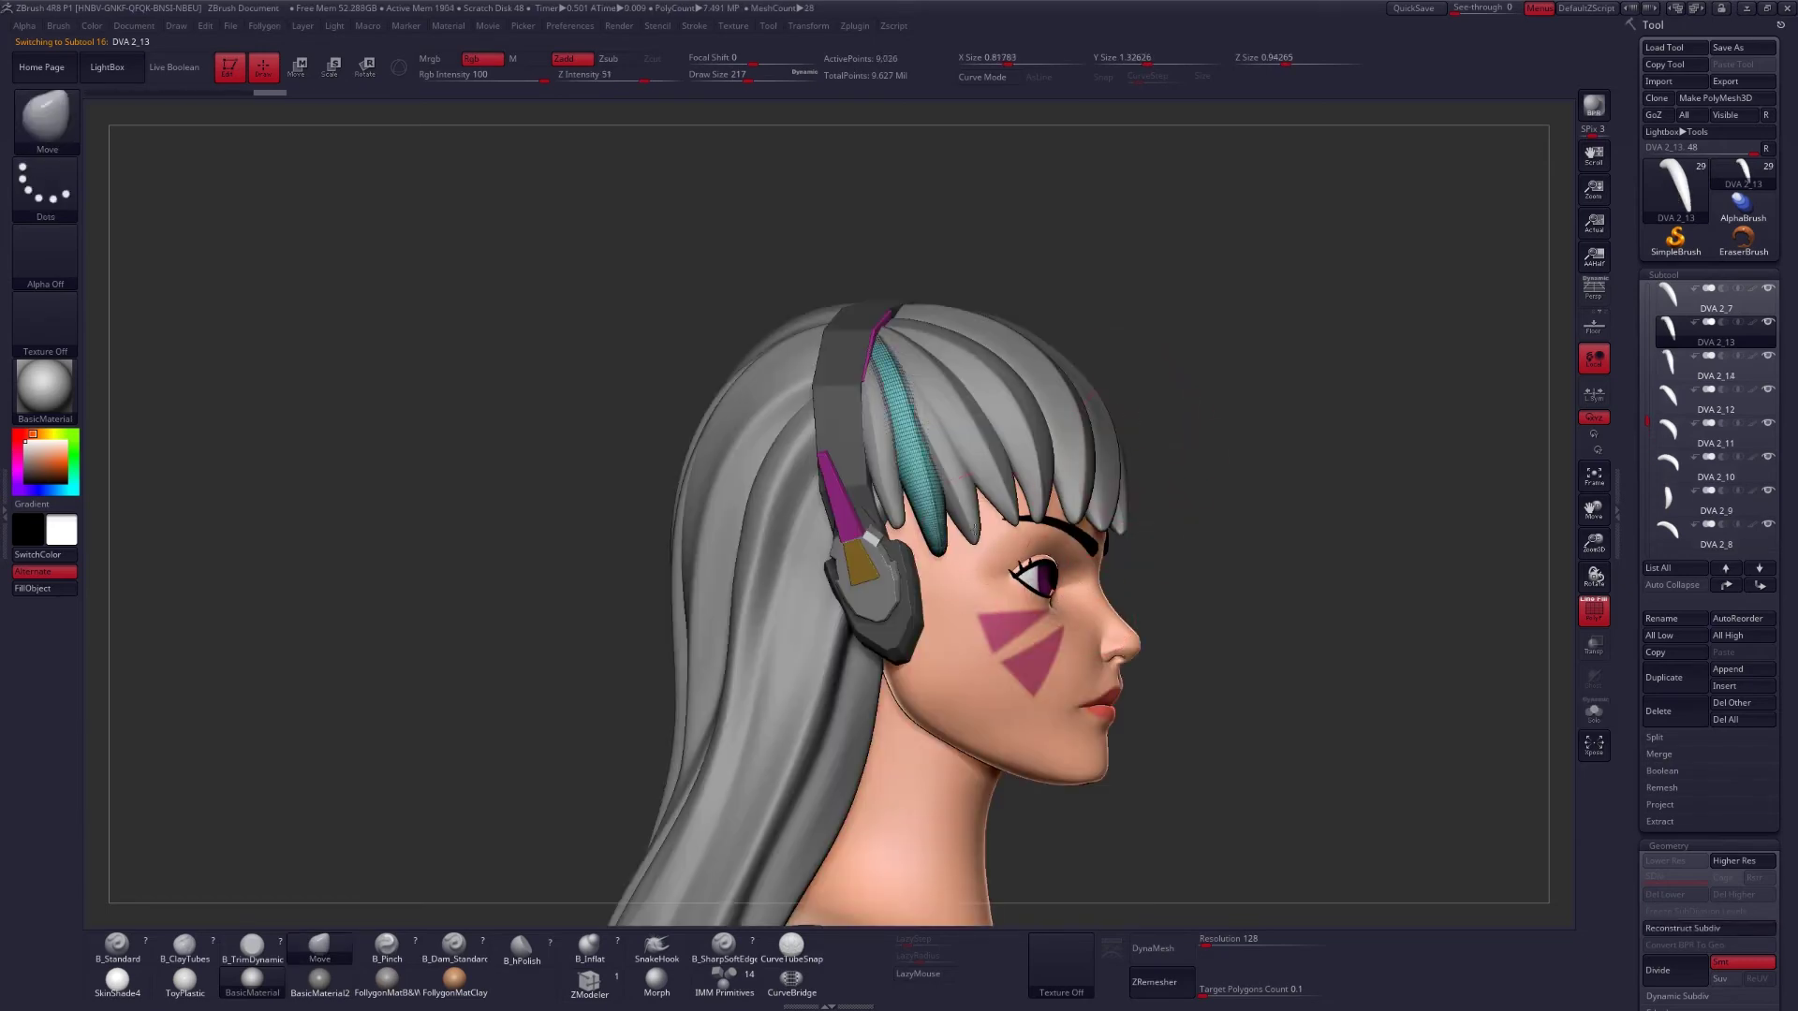
key("Down")
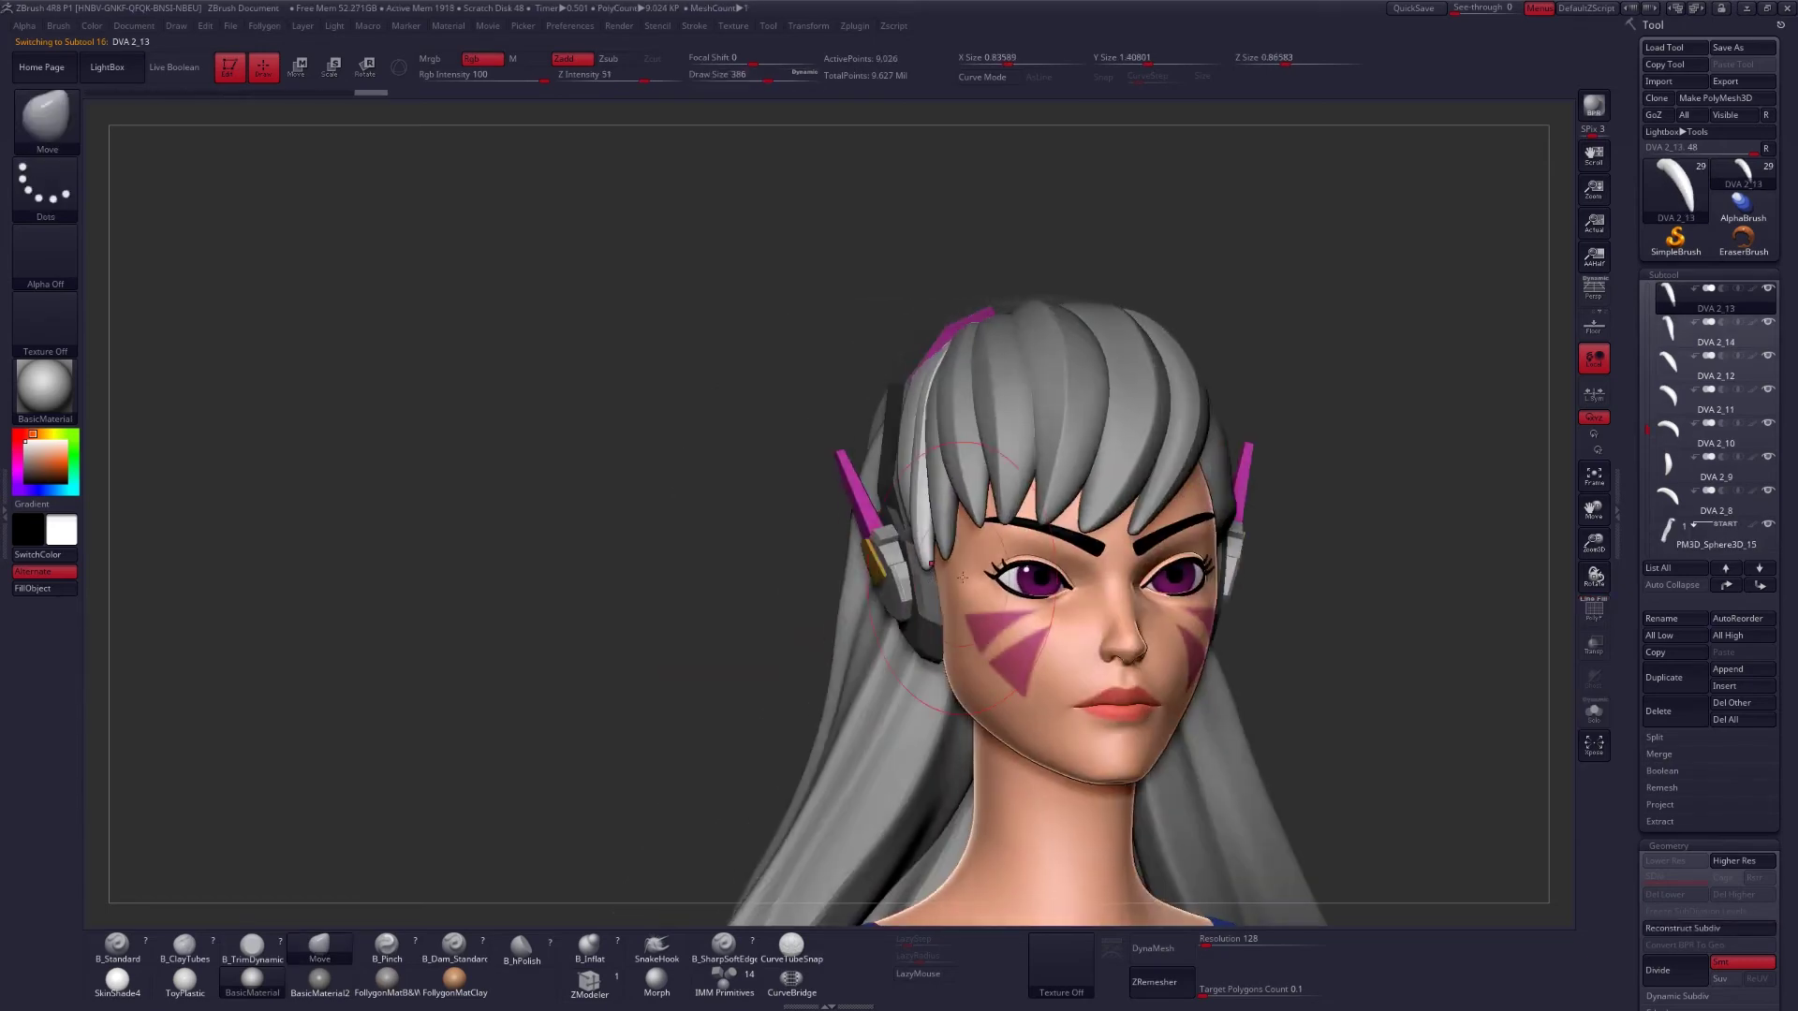
left_click(1593, 711)
left_click(1178, 949)
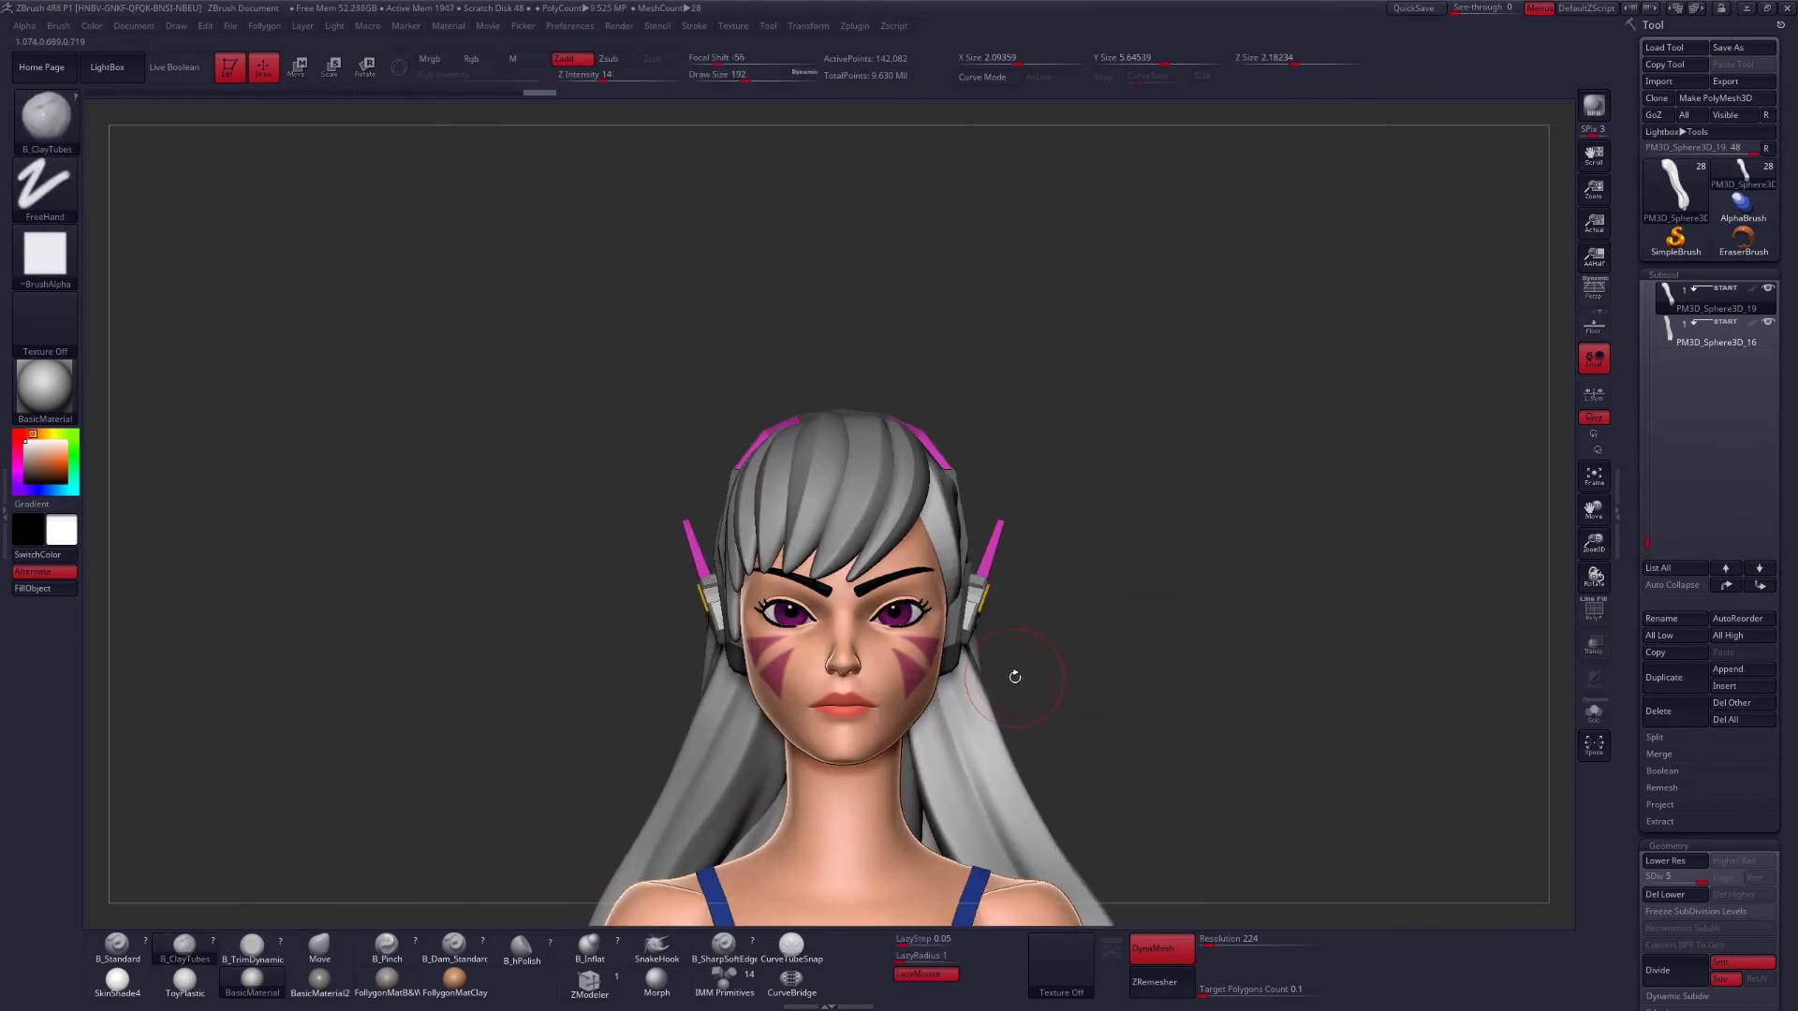
Subdivide the isolated PM3D_Sphere3D_16 long hair strand and sharpen its flowing ridges with the Pinch brush.
left_click_drag(1012, 680, 1095, 676)
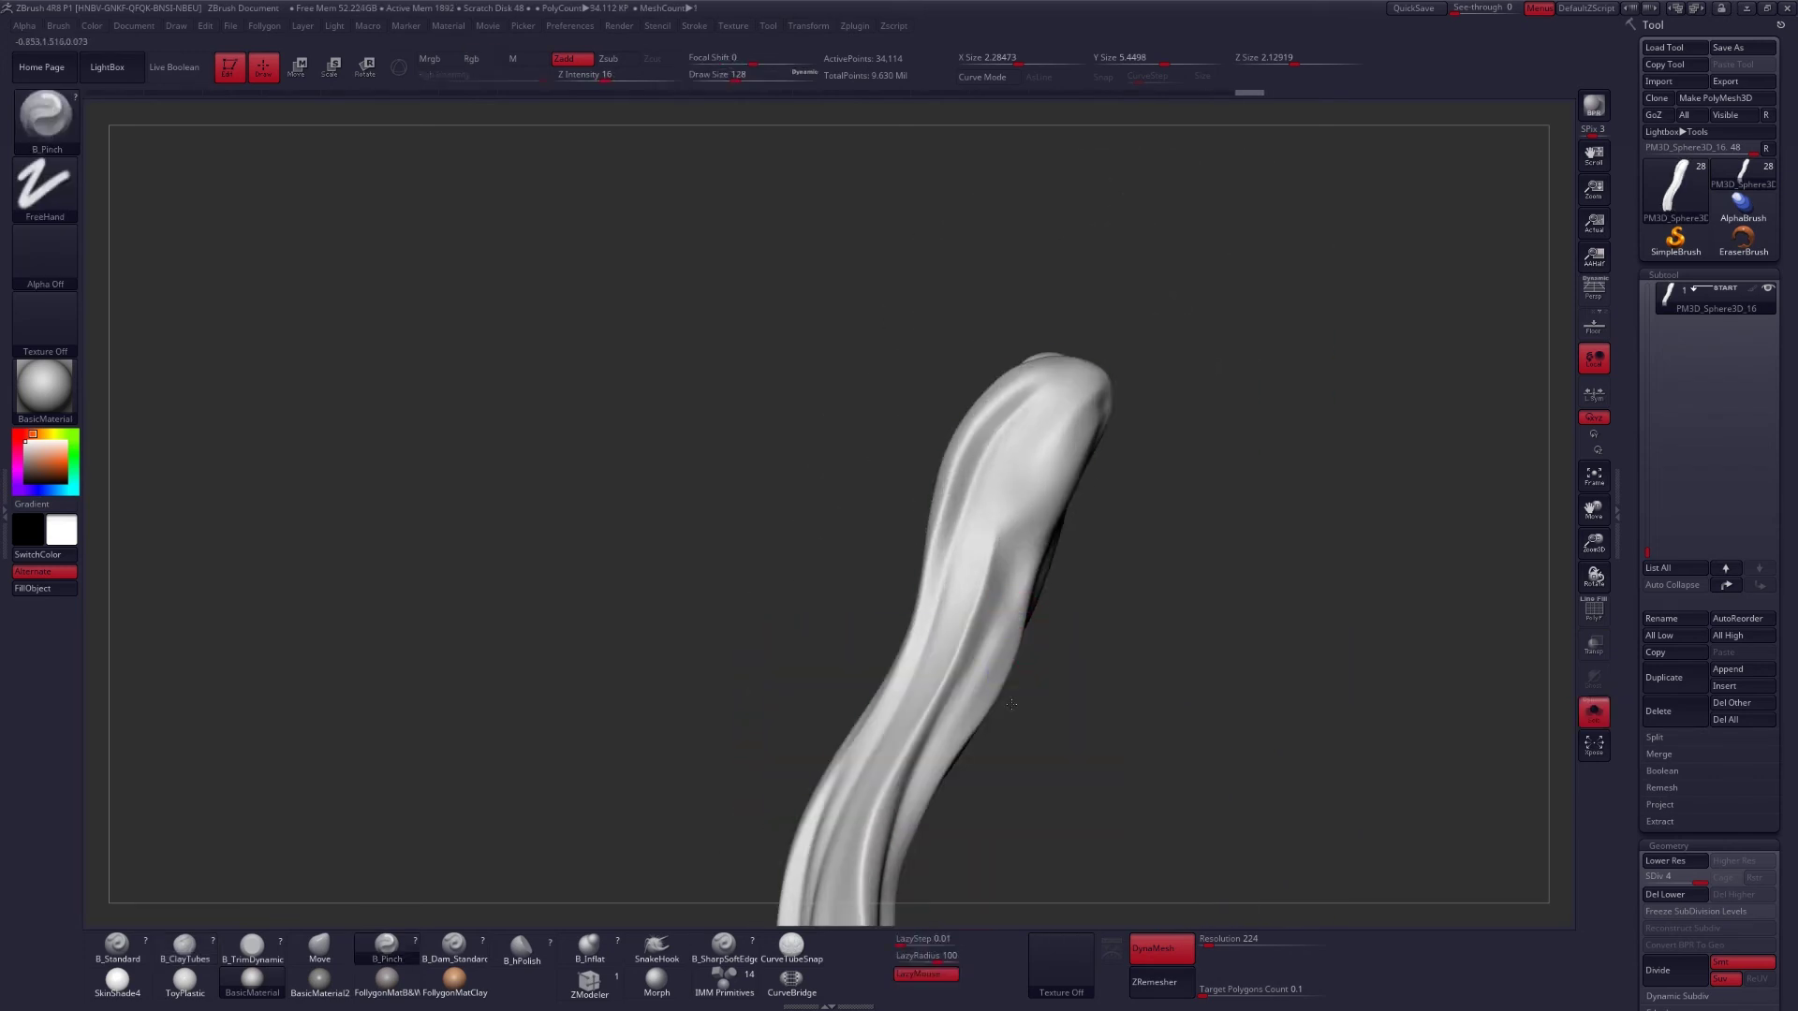
key("ctrl+d")
left_click_drag(1011, 703, 946, 609)
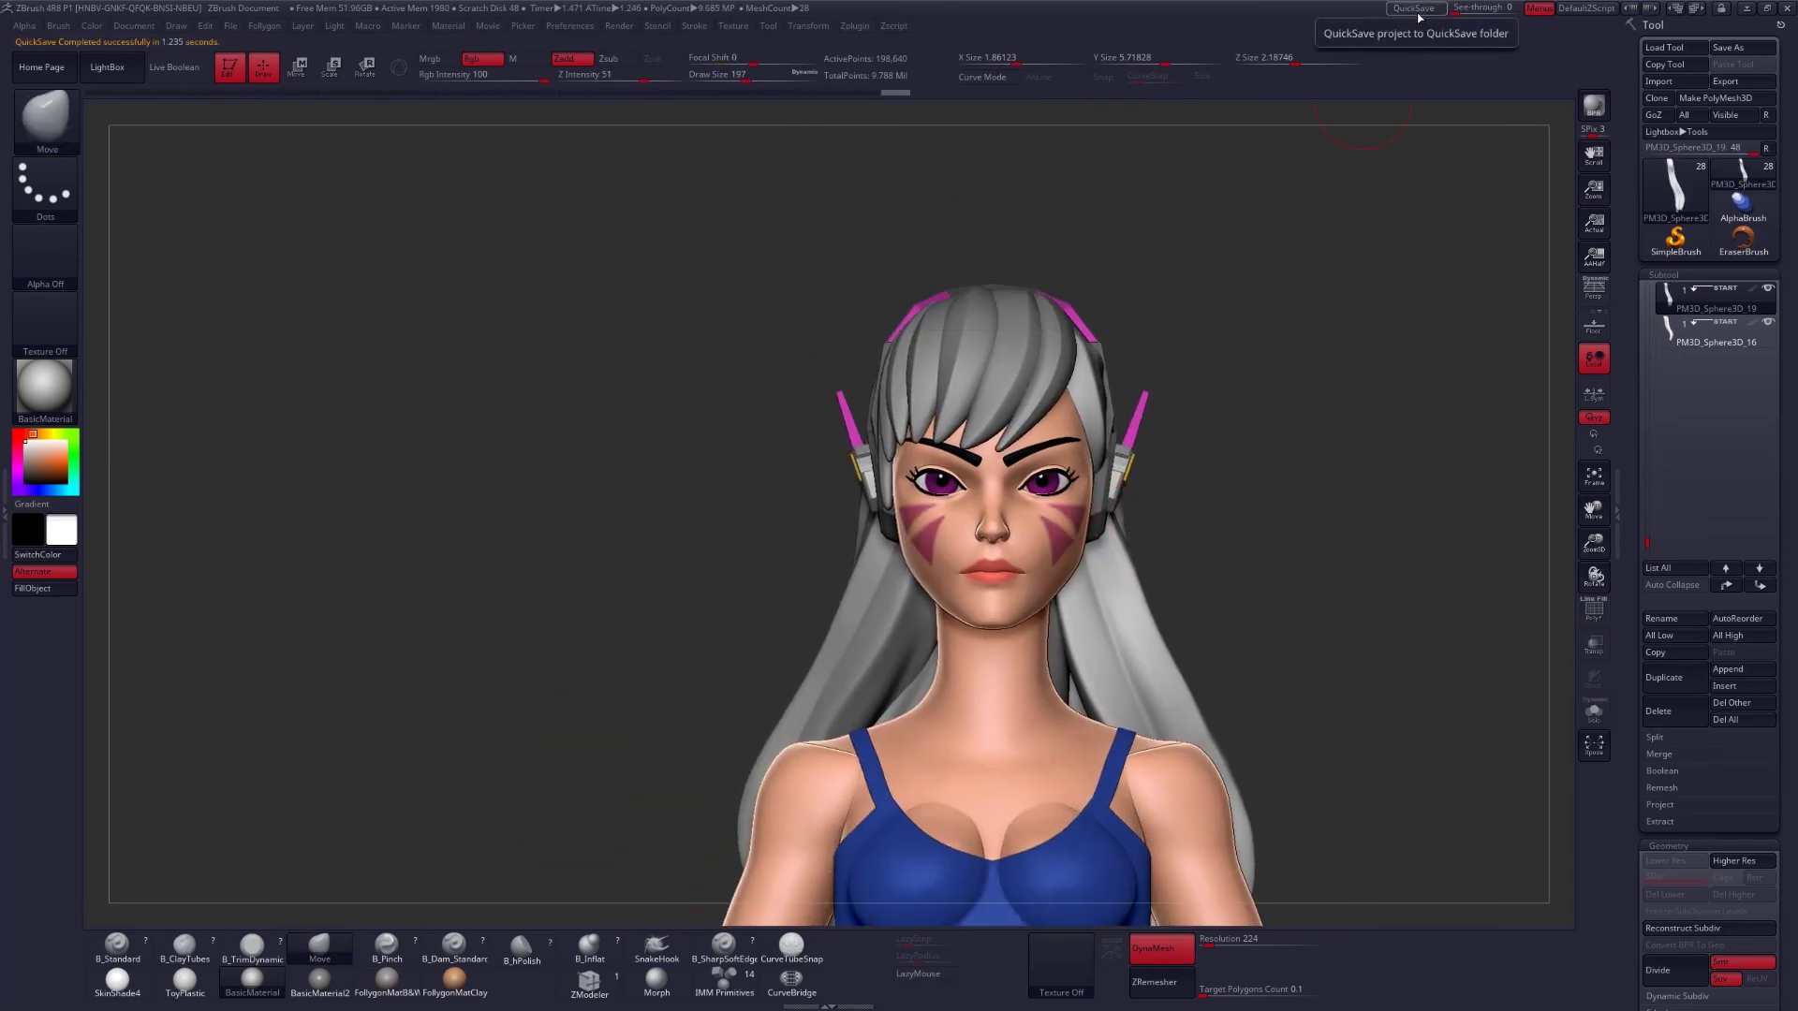
Select the PM3D_Sphere3D_19 long hair strand, refine its flow with the Move brush, and quick-save the project.
left_click_drag(1163, 573, 1071, 658)
left_click(1071, 658, "alt")
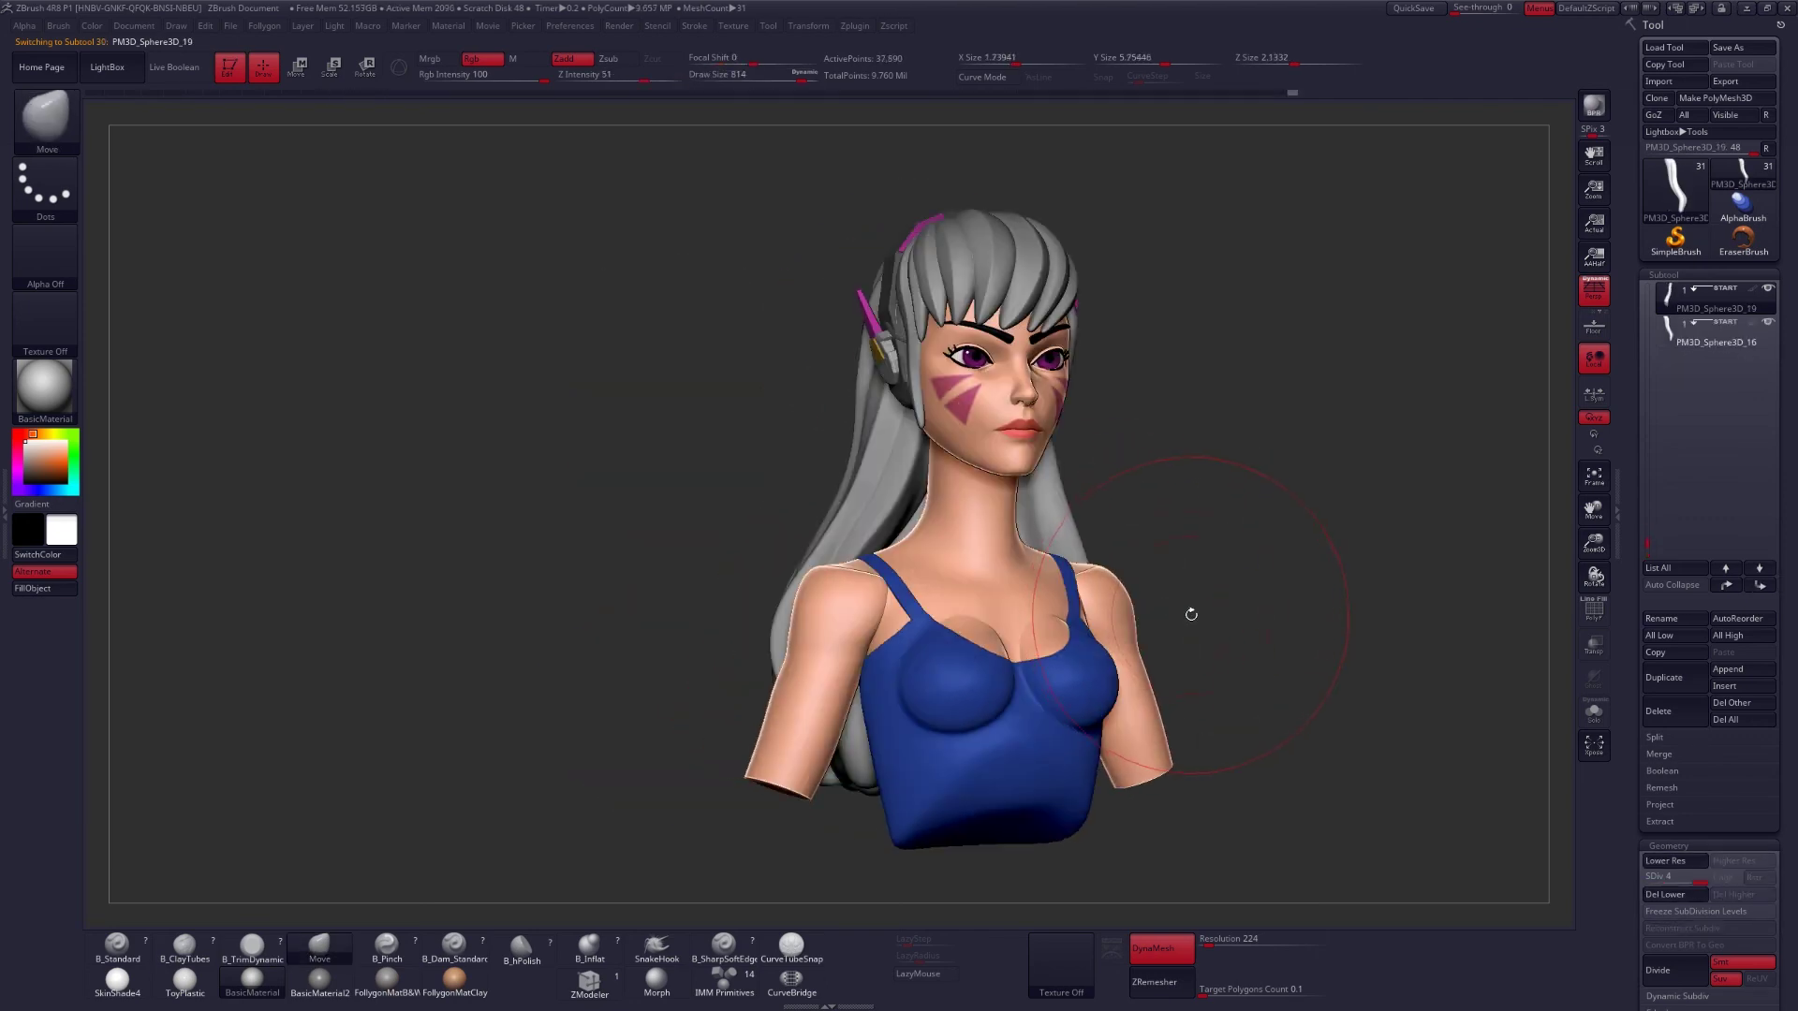
key("space")
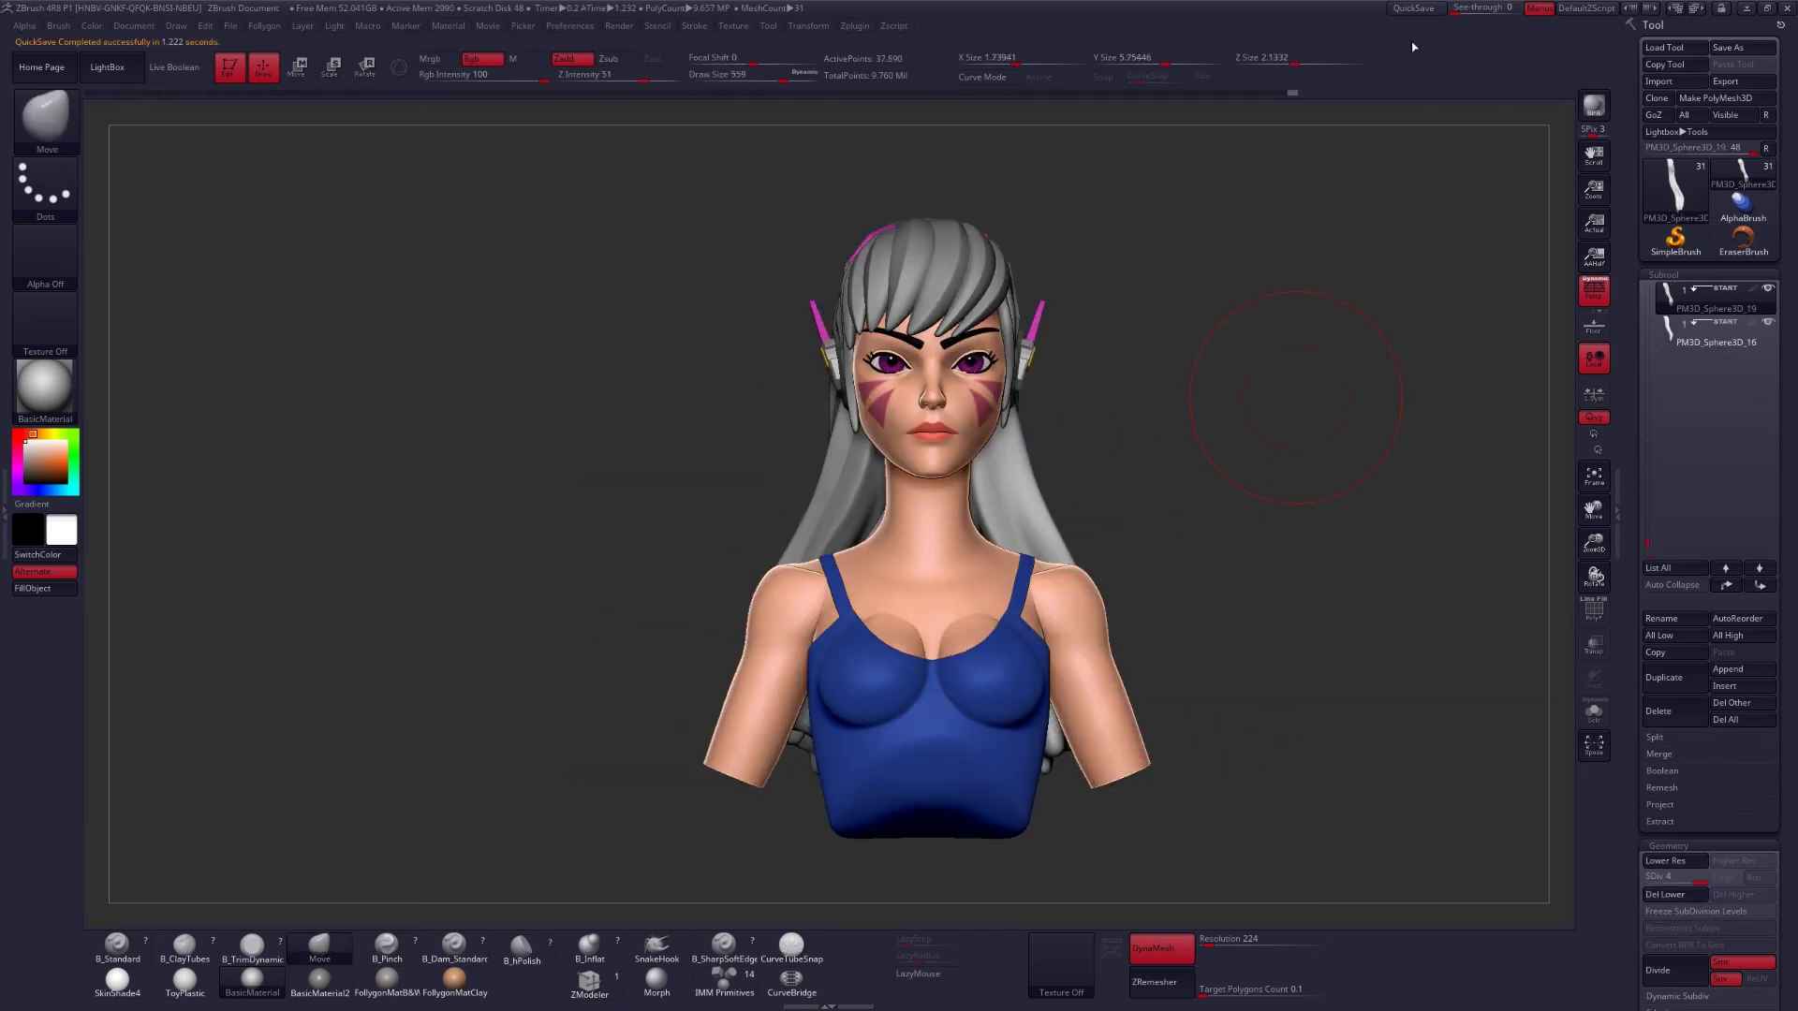